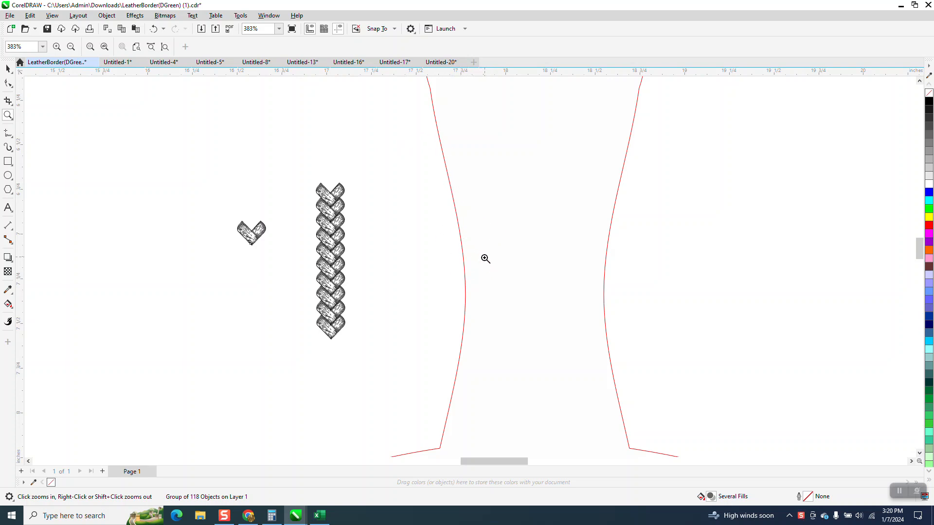
Examine the single chevron link and the braid strip beside the red paddle-shaped outline
scroll(392, 232, down, 1)
scroll(392, 224, down, 3)
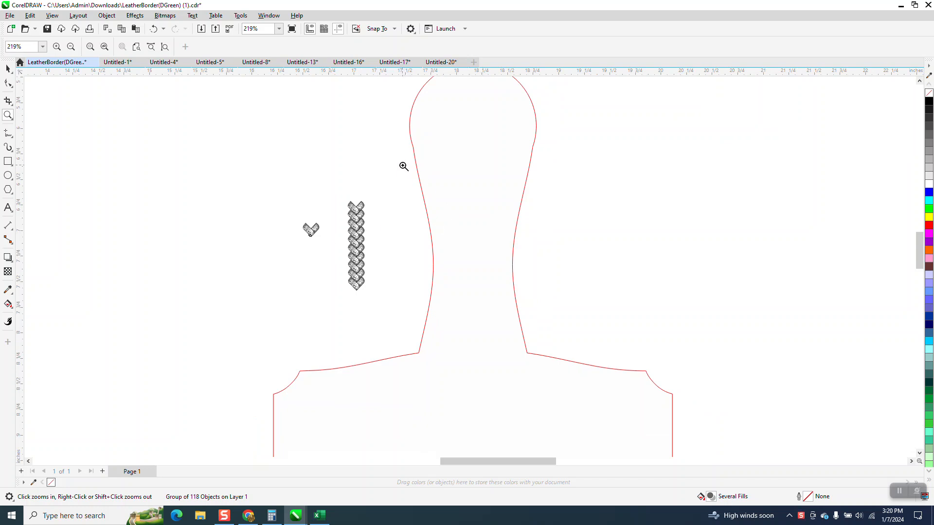
scroll(408, 185, down, 2)
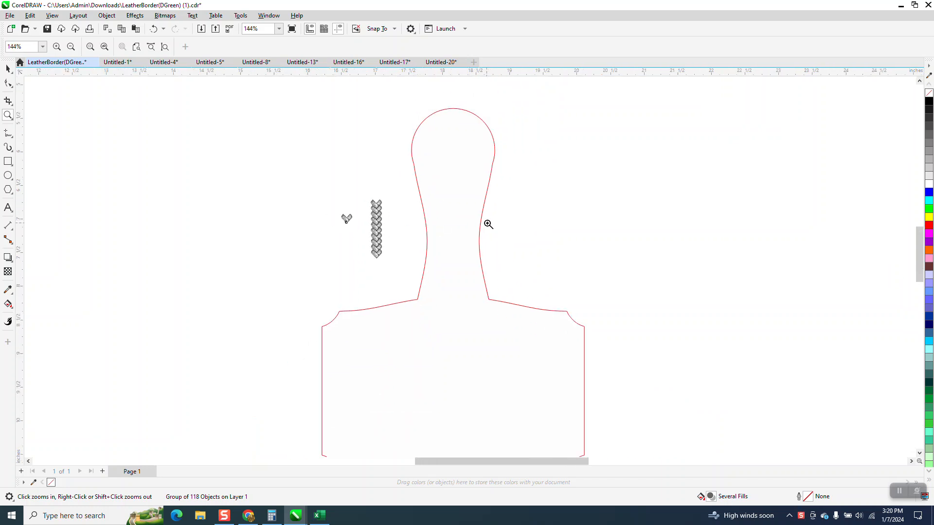
scroll(434, 221, down, 1)
drag(377, 198, 411, 254)
scroll(509, 202, down, 8)
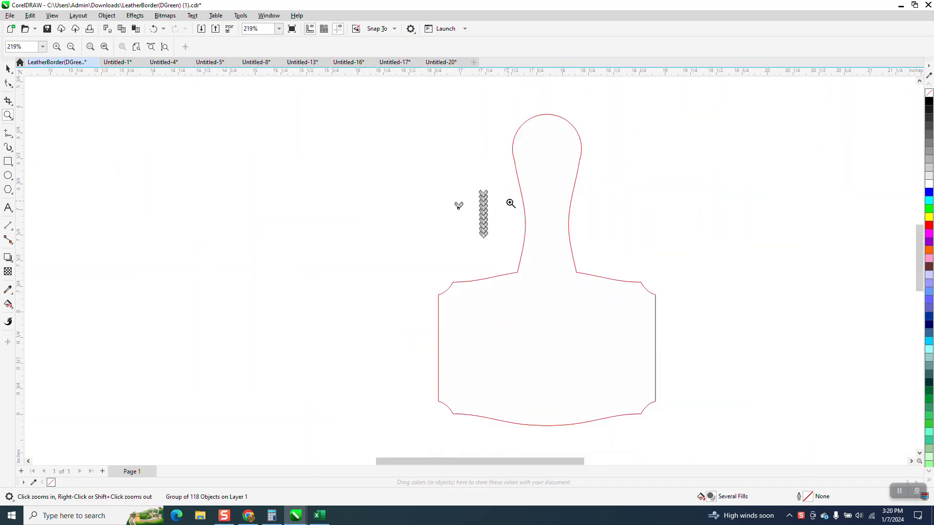
scroll(510, 204, down, 11)
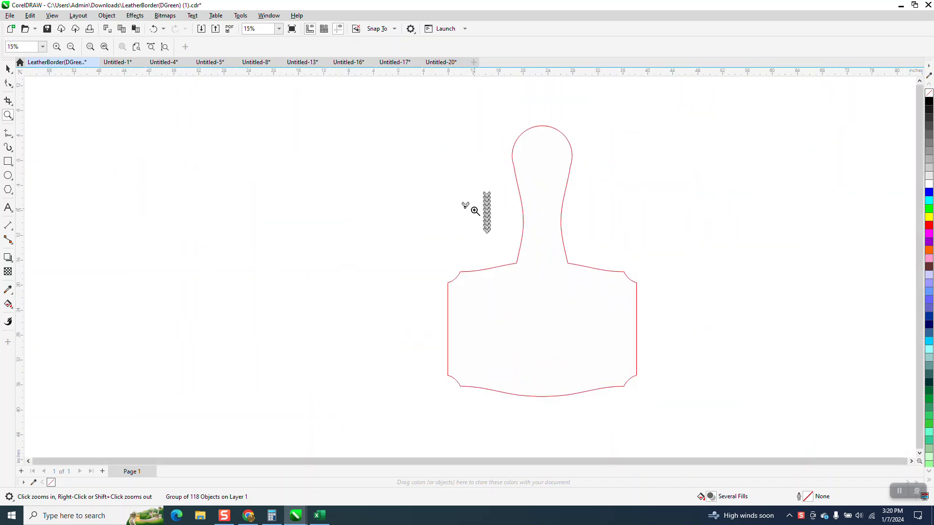
scroll(436, 204, up, 11)
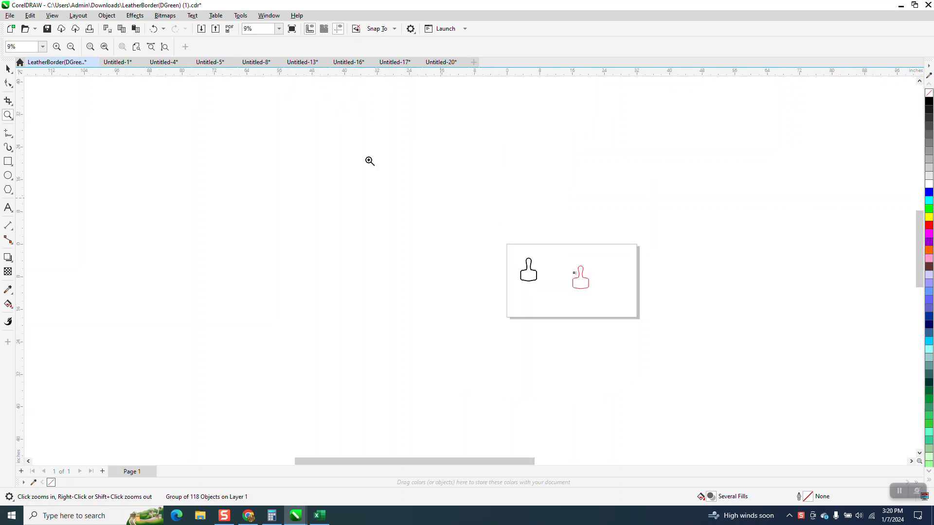
Examine the finished braided border's sides, notched corners and the joint at the handle's tip, and compare with the plain red outline
drag(114, 121, 212, 190)
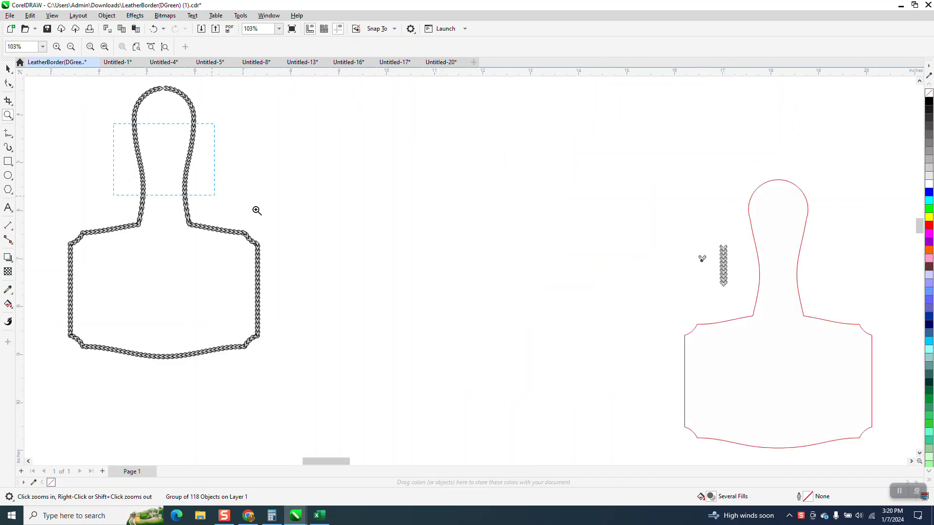
scroll(321, 223, down, 2)
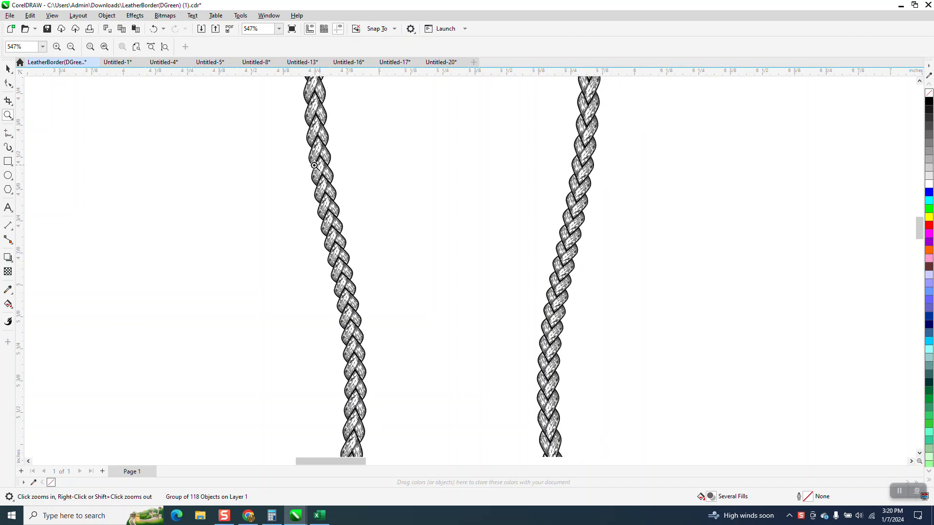
scroll(236, 409, down, 2)
drag(188, 359, 260, 397)
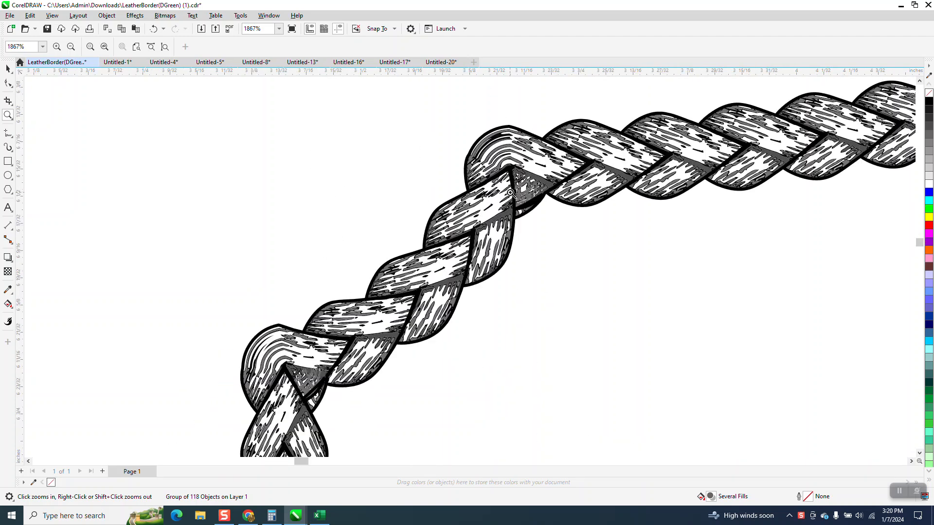
scroll(235, 196, down, 4)
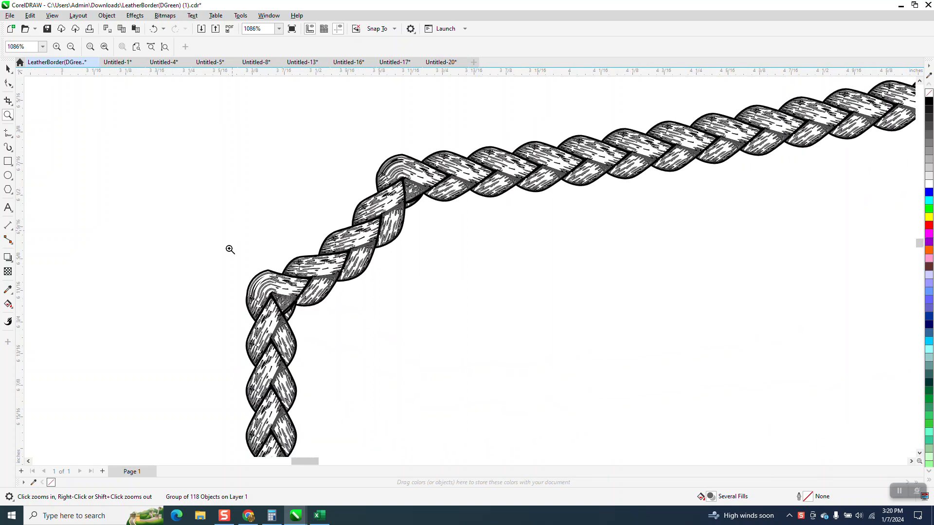
scroll(214, 259, down, 5)
scroll(346, 312, down, 1)
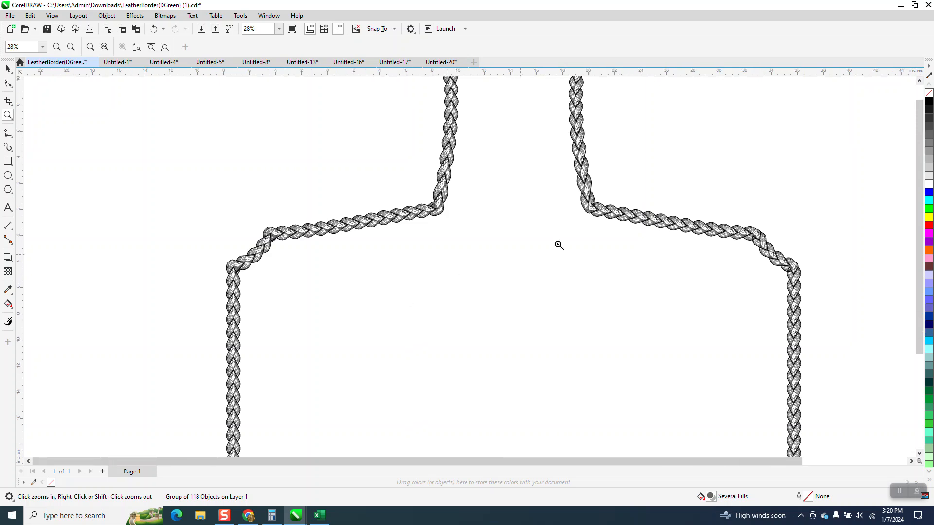
scroll(789, 210, down, 2)
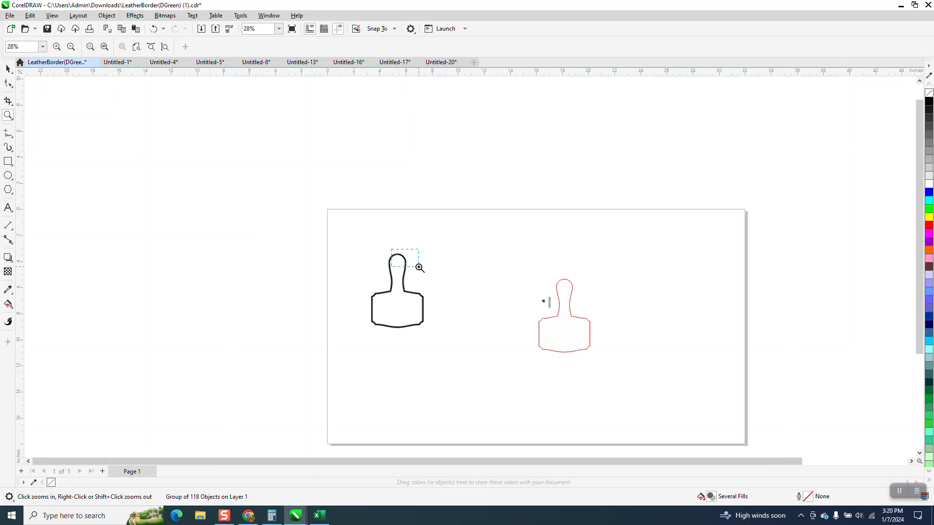
drag(391, 249, 419, 268)
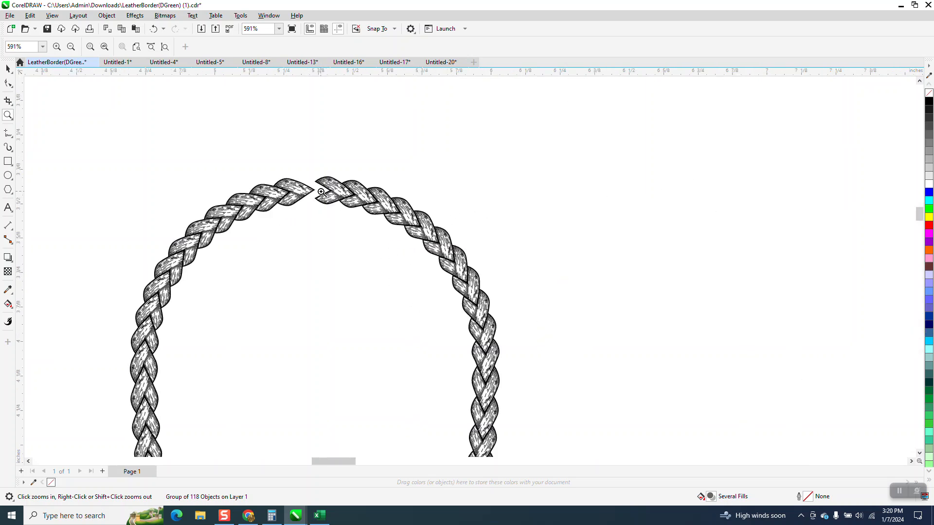
scroll(308, 191, down, 7)
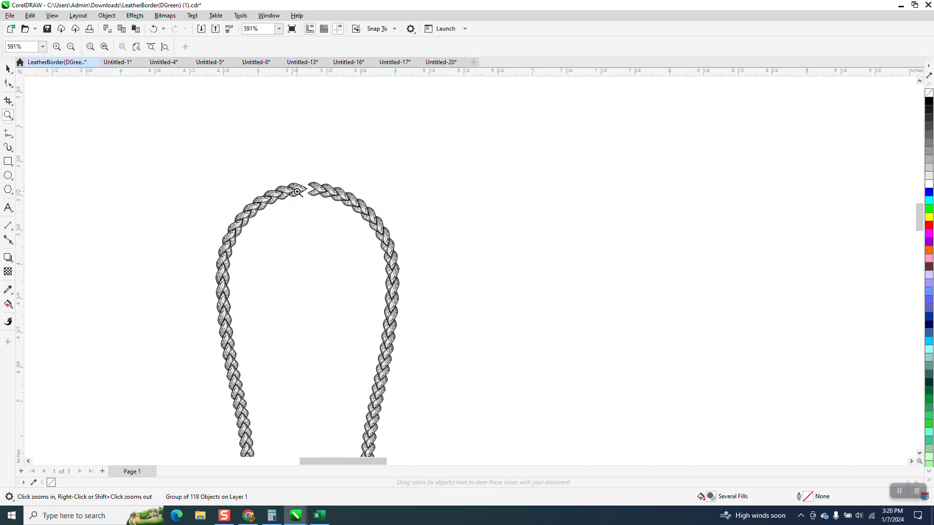
scroll(295, 179, down, 2)
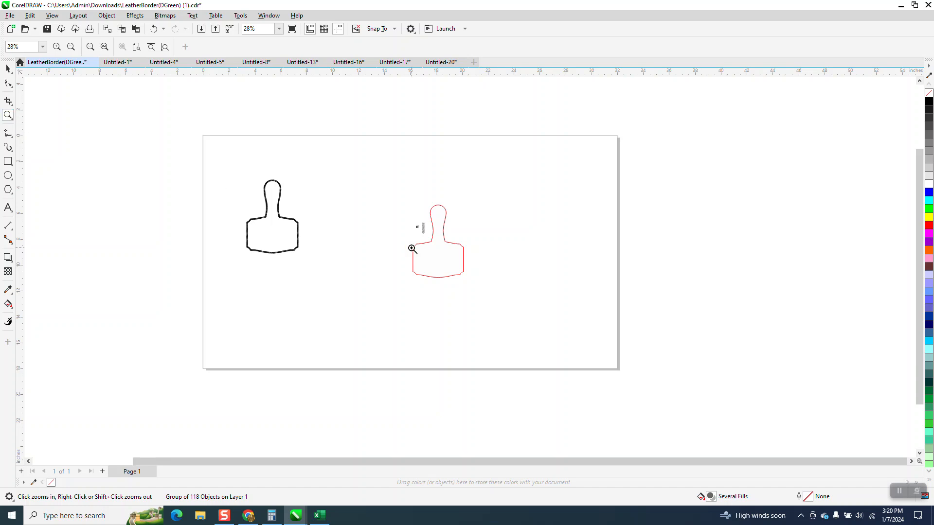
scroll(451, 253, up, 5)
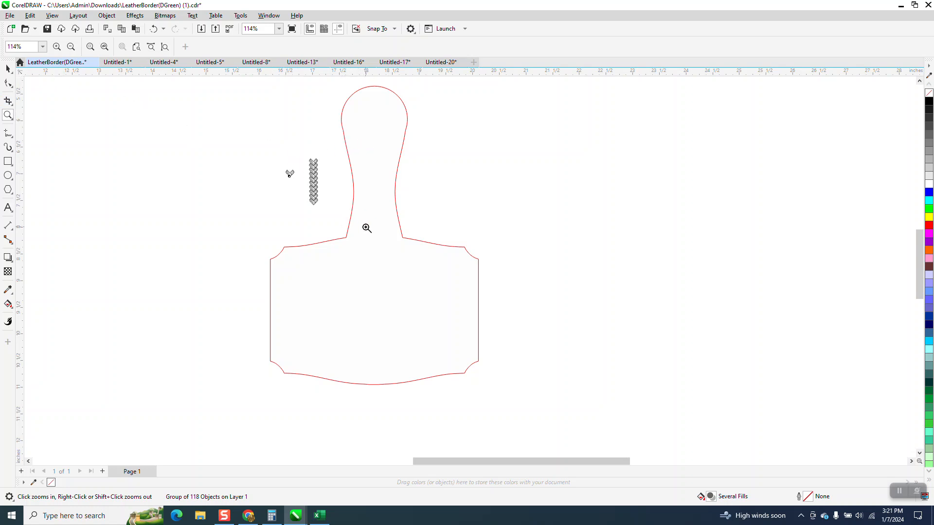
Check the red paddle outline's nodes and move the outline horizontally away from the braid pieces, to about X 23.346 in
click(12, 85)
click(392, 92)
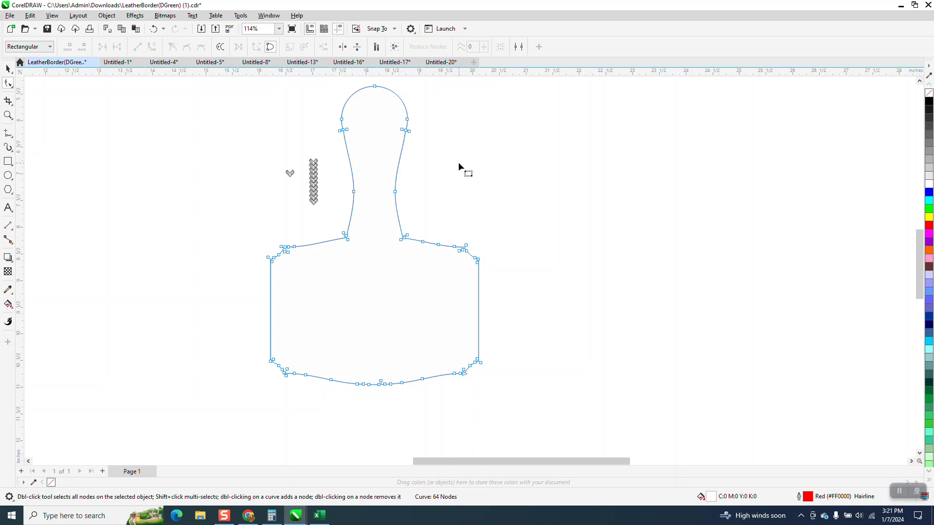
click(9, 69)
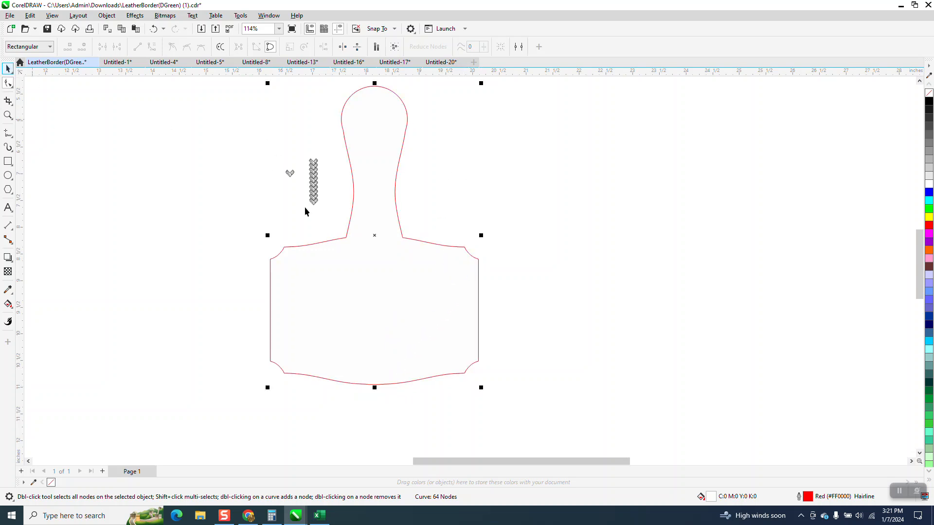
drag(375, 235, 651, 236)
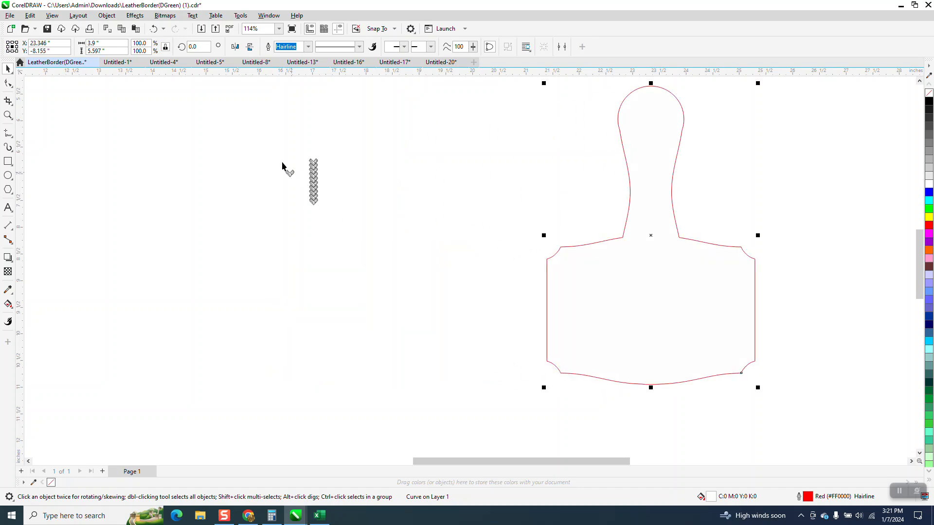
Move the single chevron link away from the braid strip and centre it on the page
drag(290, 173, 361, 237)
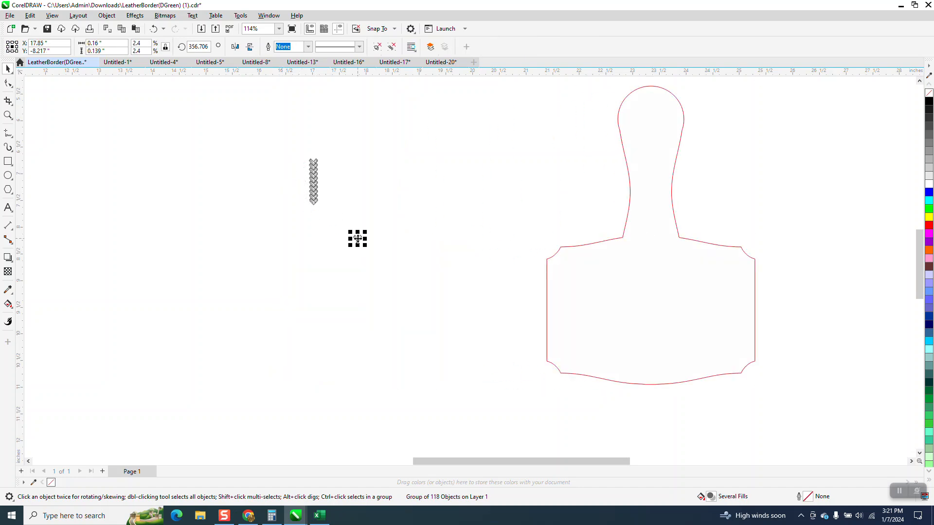
key(p)
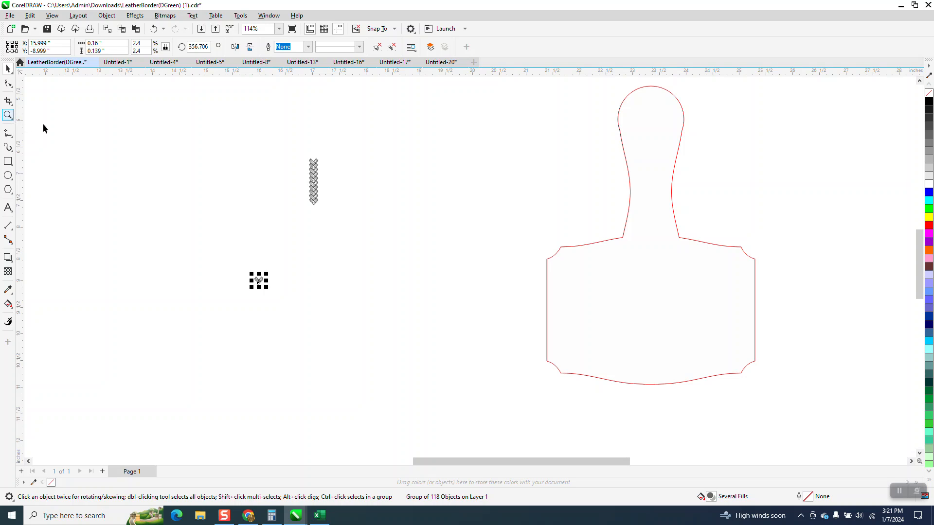
Pull the uppermost link slightly off the braid strip, to about X 17.063 in, Y -6.729 in
click(8, 115)
drag(355, 208, 355, 208)
key(space)
click(349, 141)
drag(349, 140, 362, 125)
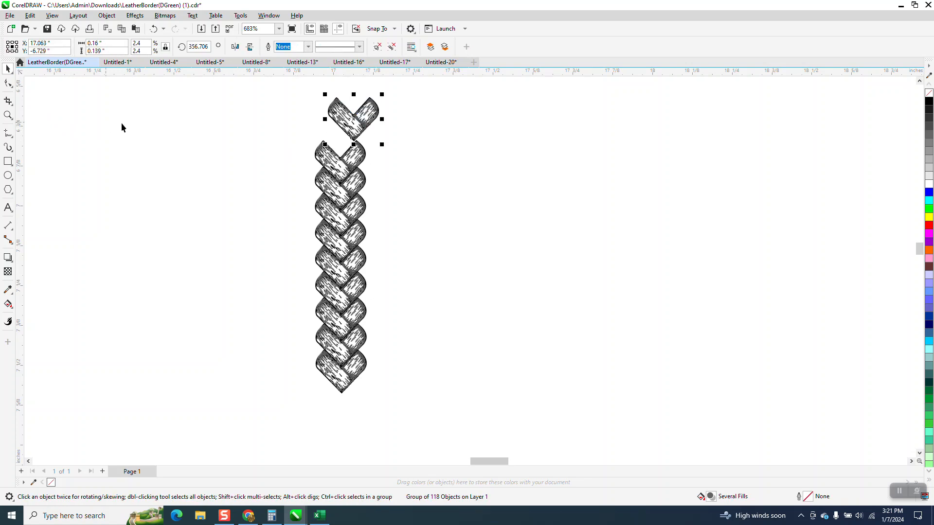
Draw a rectangle about 0.203 in by 0.181 in around the centred chevron link, and undo it
scroll(515, 224, down, 3)
scroll(524, 217, down, 1)
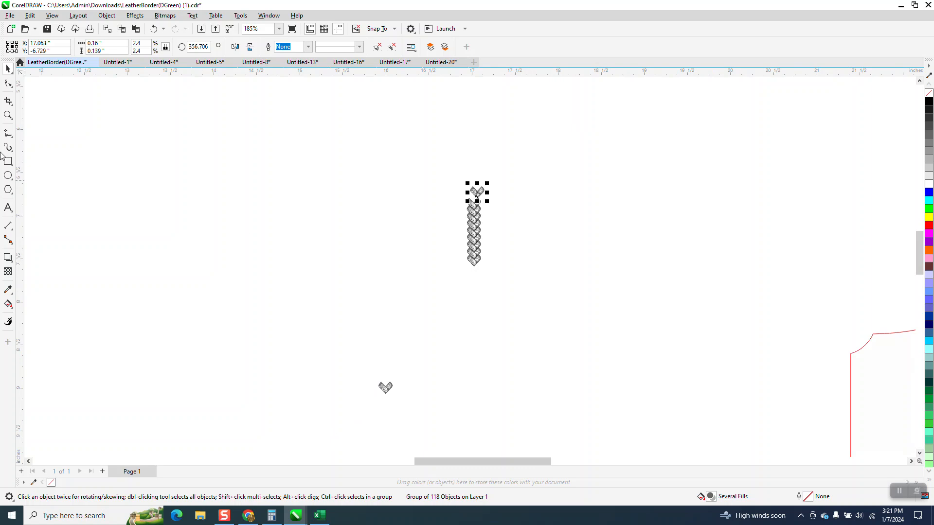
click(8, 115)
drag(378, 375, 423, 402)
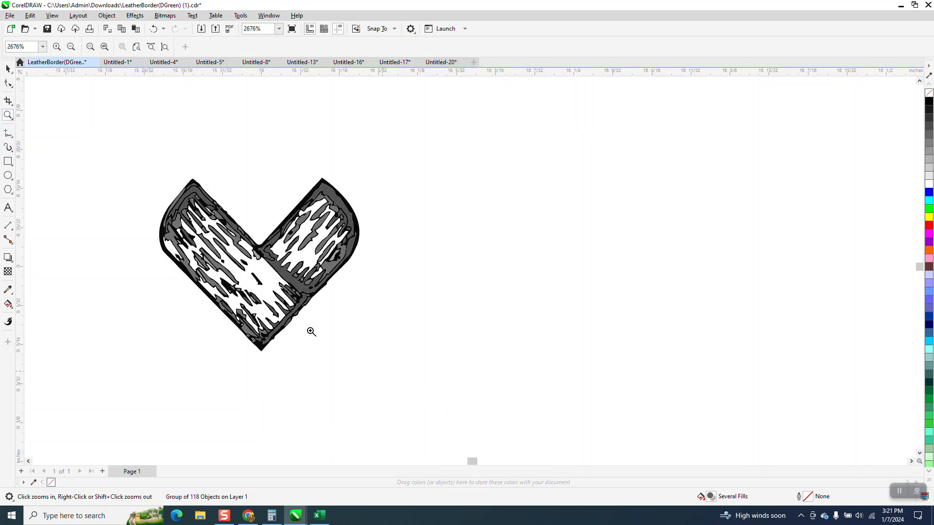
click(7, 161)
drag(140, 152, 394, 378)
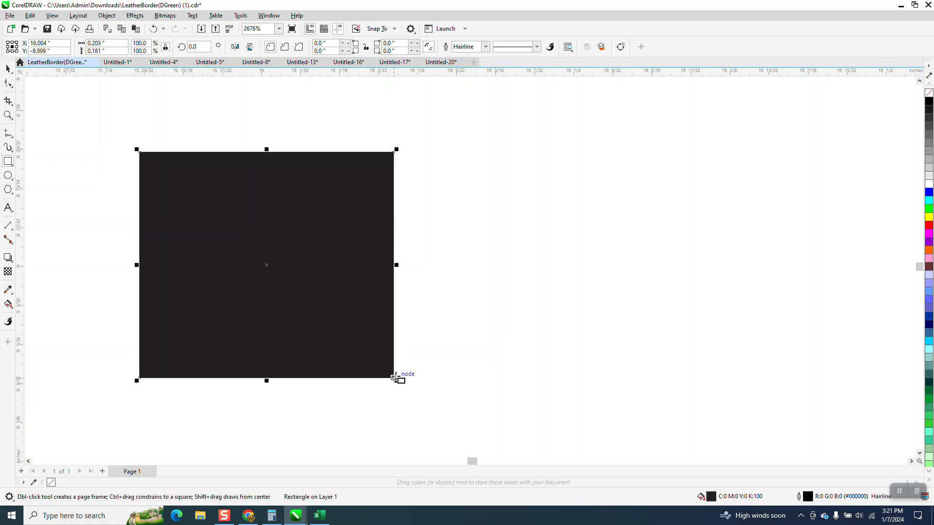
key(ctrl+z)
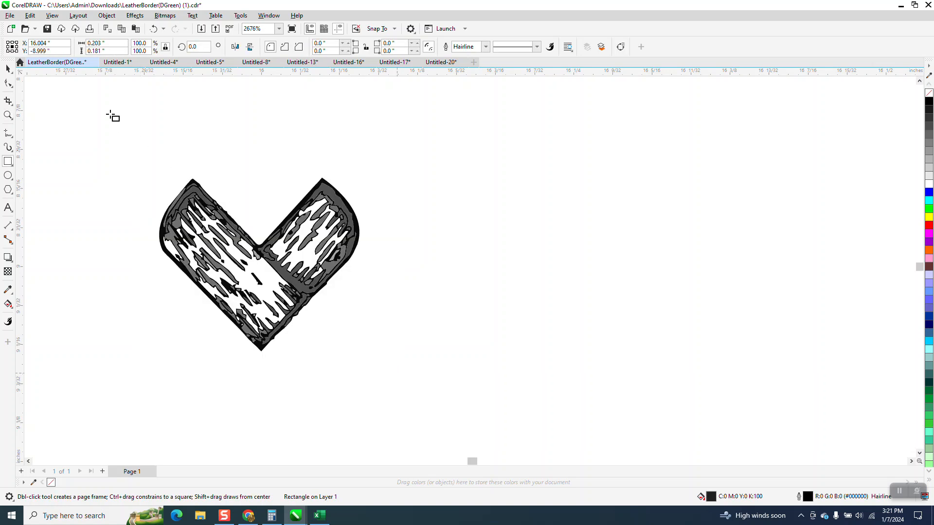
Set the document's default fill for new graphic objects to no fill, with nothing selected
click(9, 69)
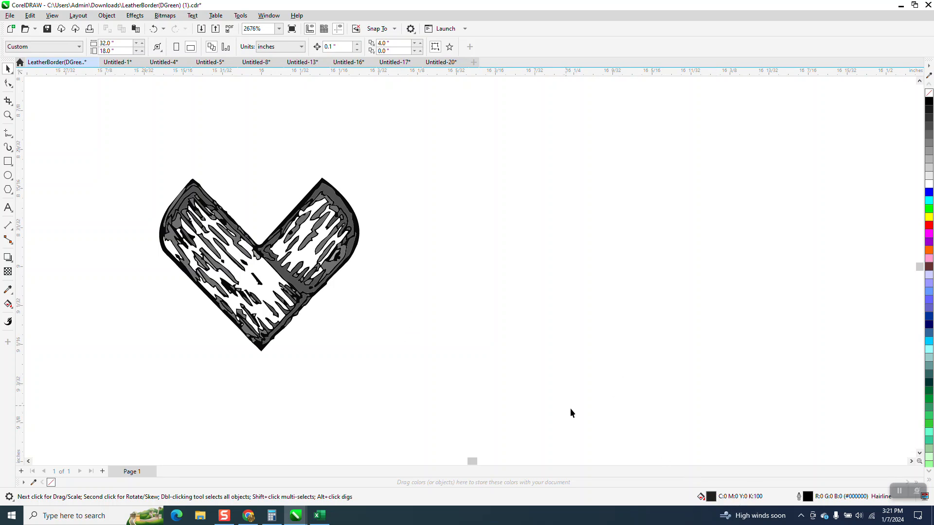
double_click(715, 496)
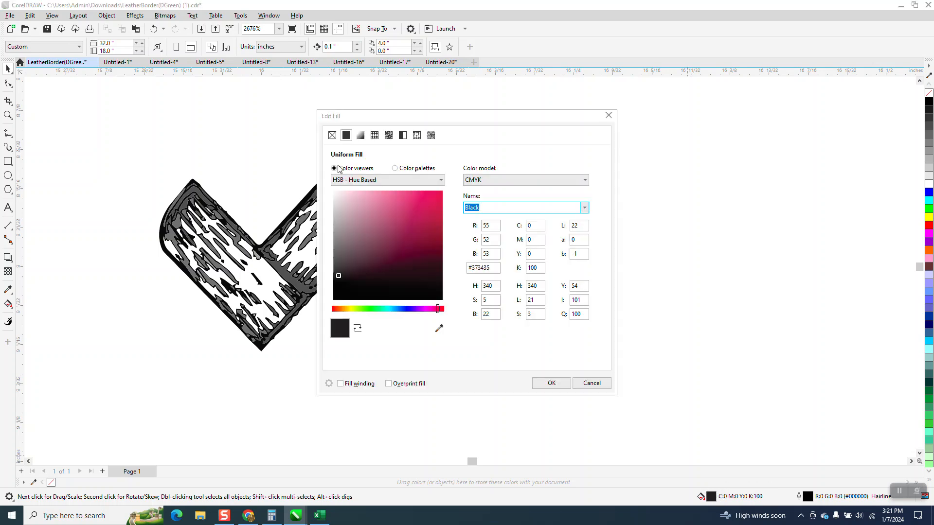
click(332, 136)
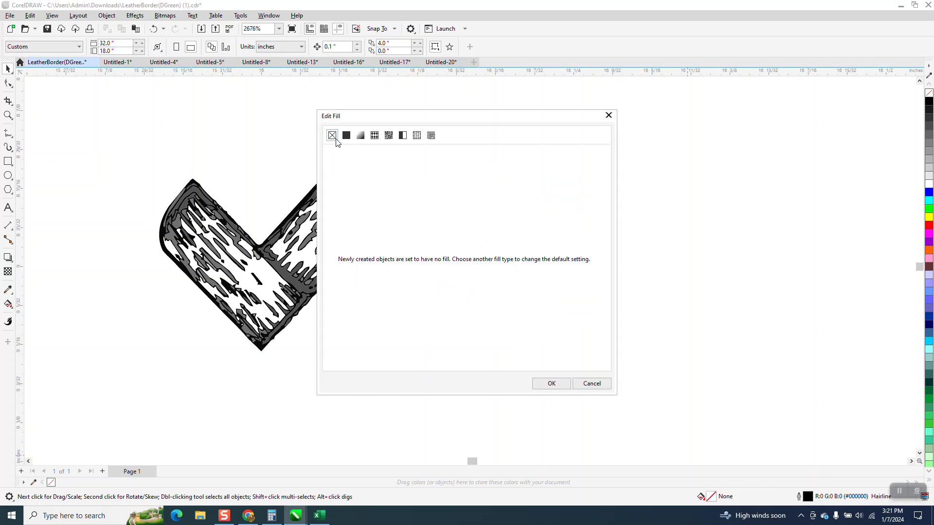
click(551, 383)
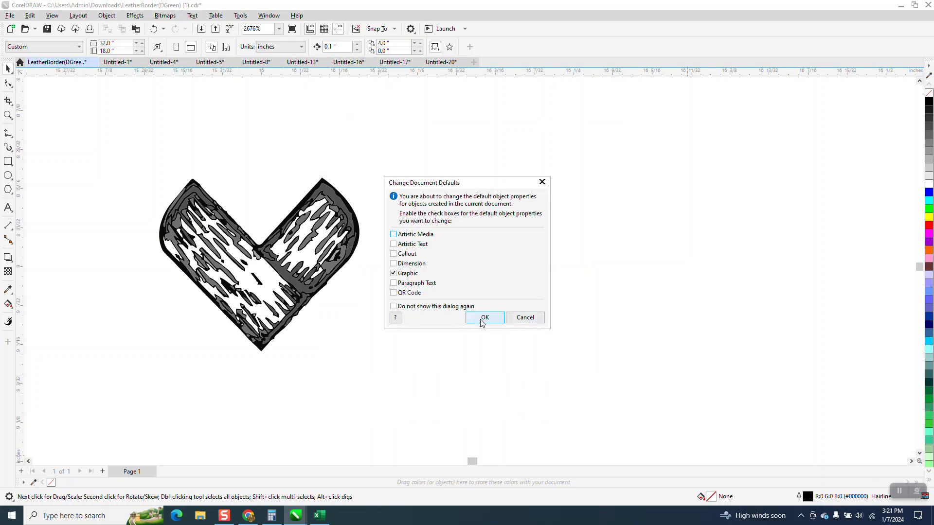
click(485, 318)
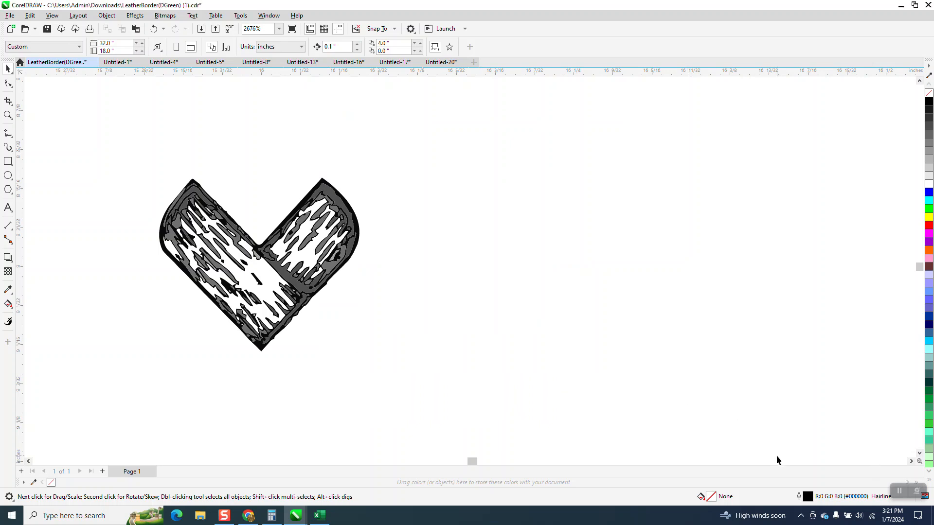
Set the document's default outline colour for new graphic objects to red from the RGB palette, keeping the hairline width
double_click(812, 495)
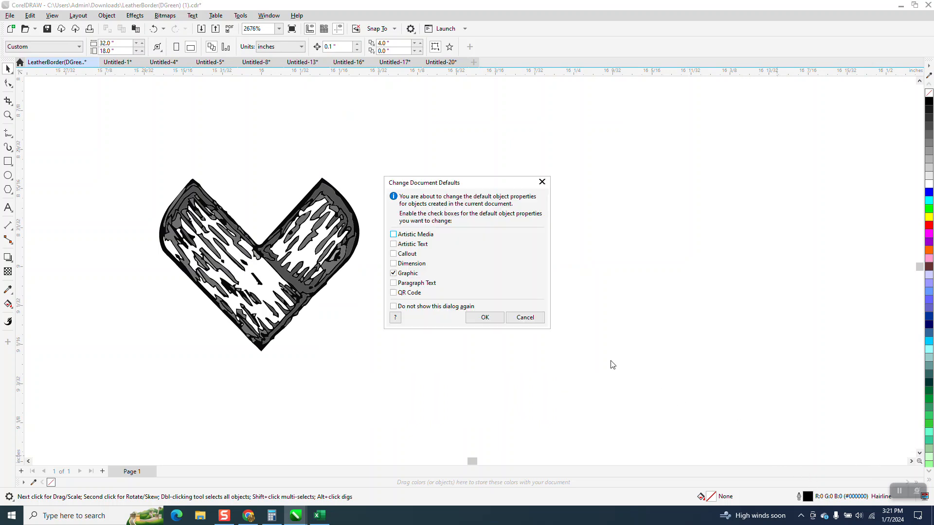
click(476, 317)
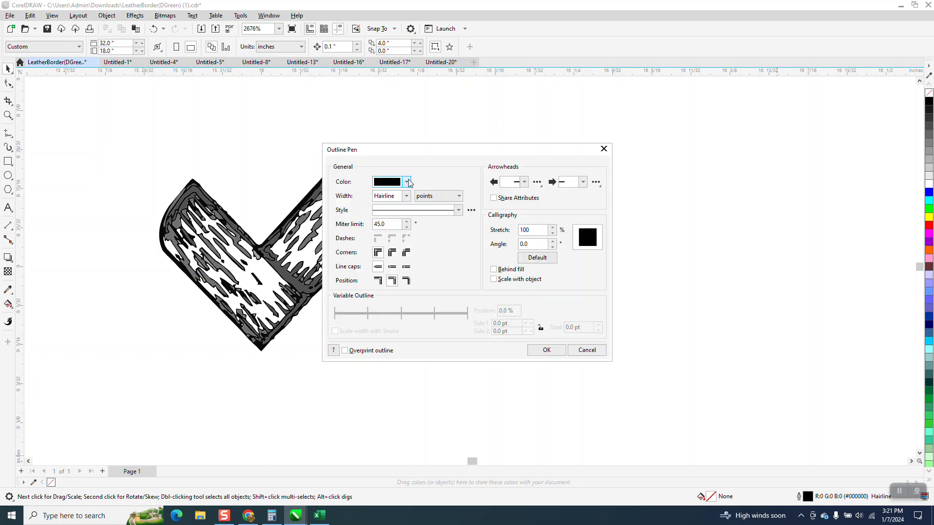
click(406, 182)
click(468, 241)
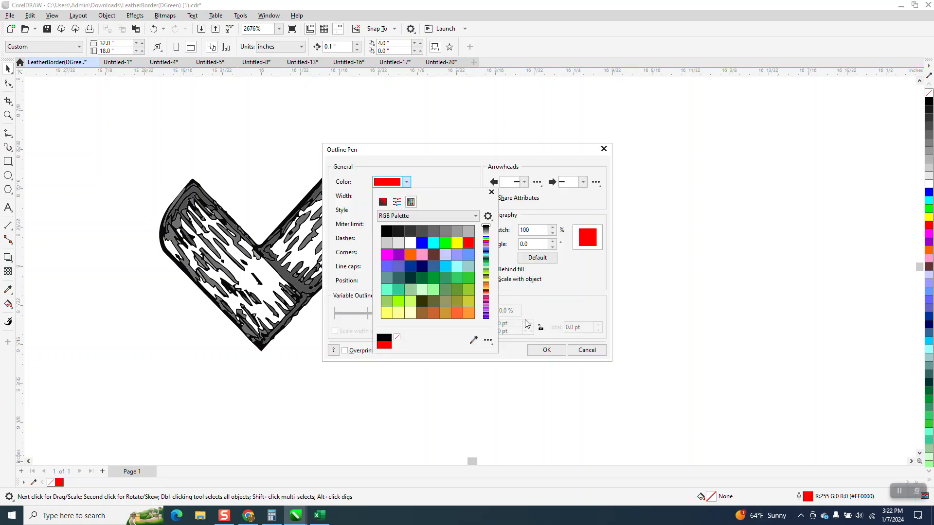
click(545, 350)
click(546, 351)
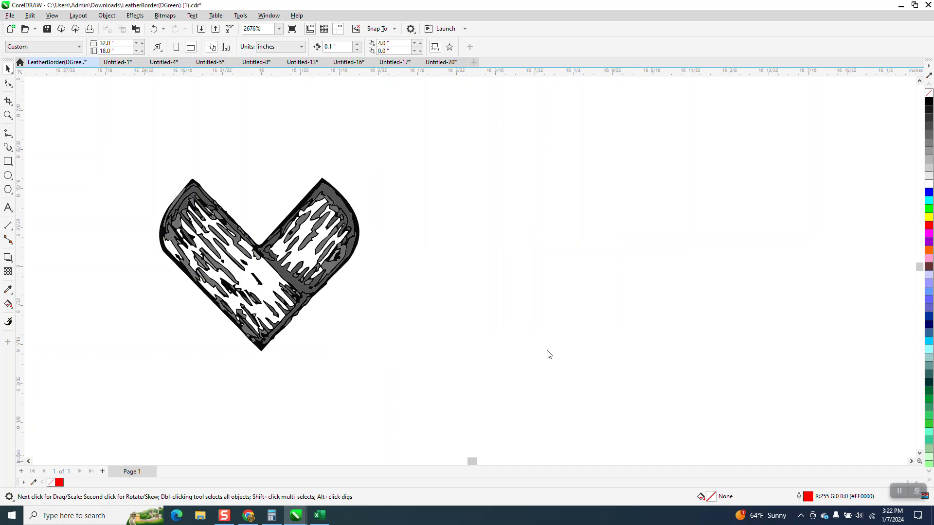
scroll(425, 204, down, 1)
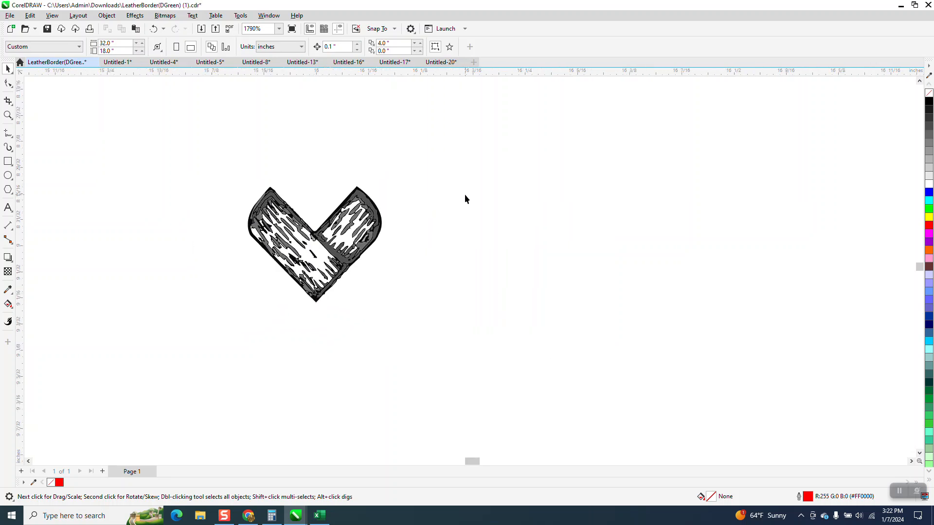
Draw a rectangle about 0.243 in by 0.19 in around the chevron link, fill it yellow and send it to the back of the page
click(8, 161)
drag(226, 157, 430, 315)
click(930, 217)
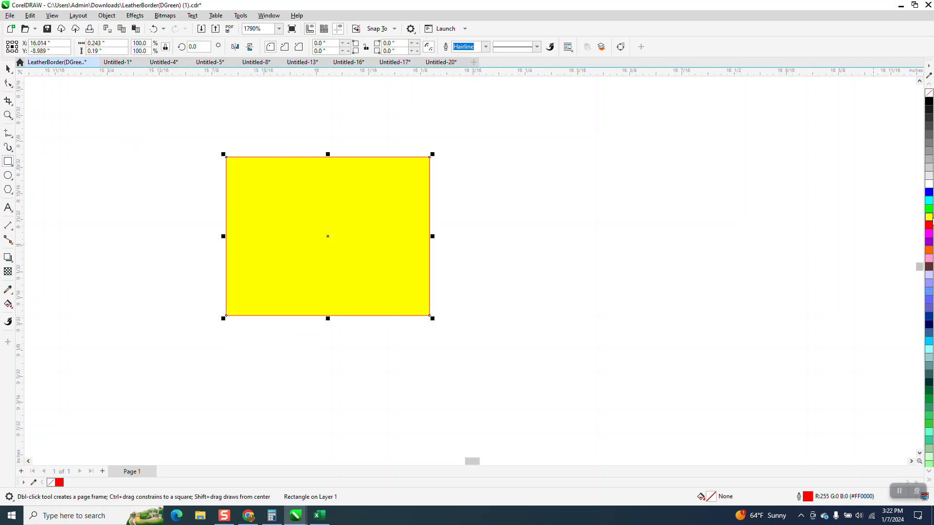
click(107, 15)
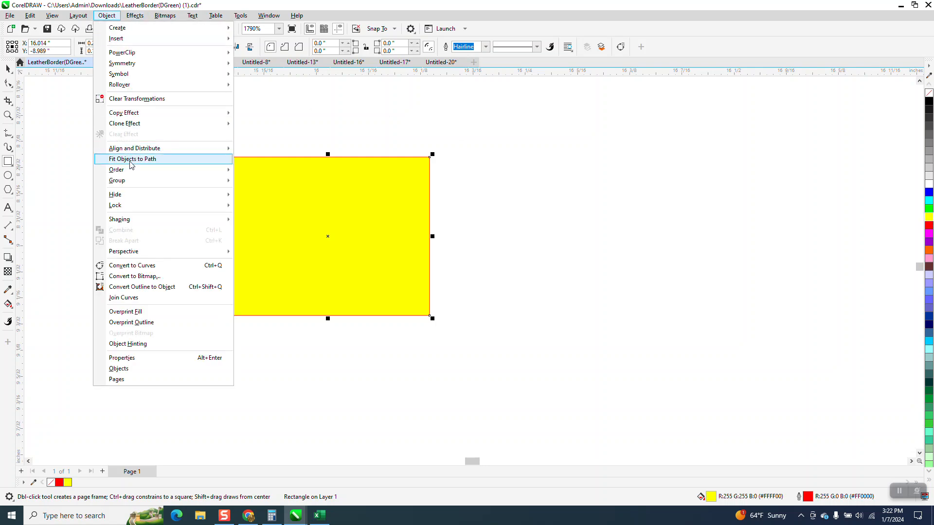
mouse_move(130, 174)
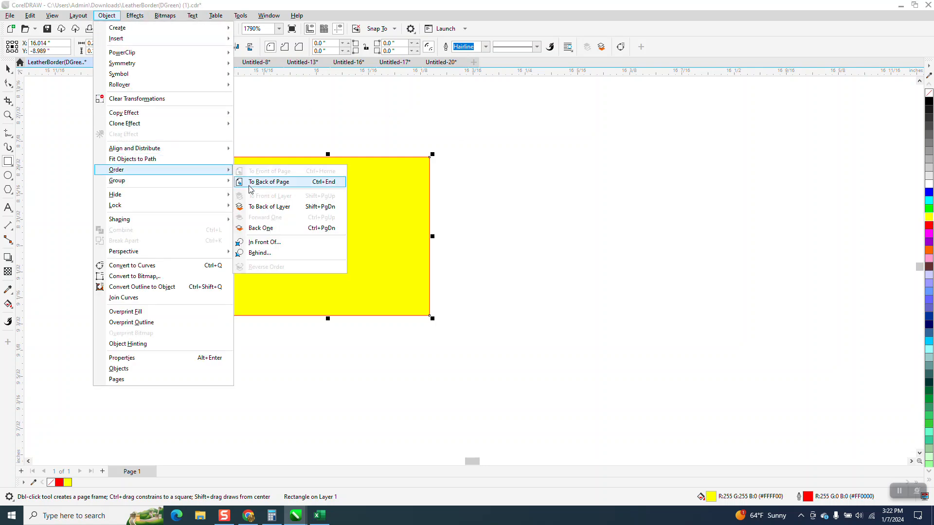
click(269, 182)
click(7, 69)
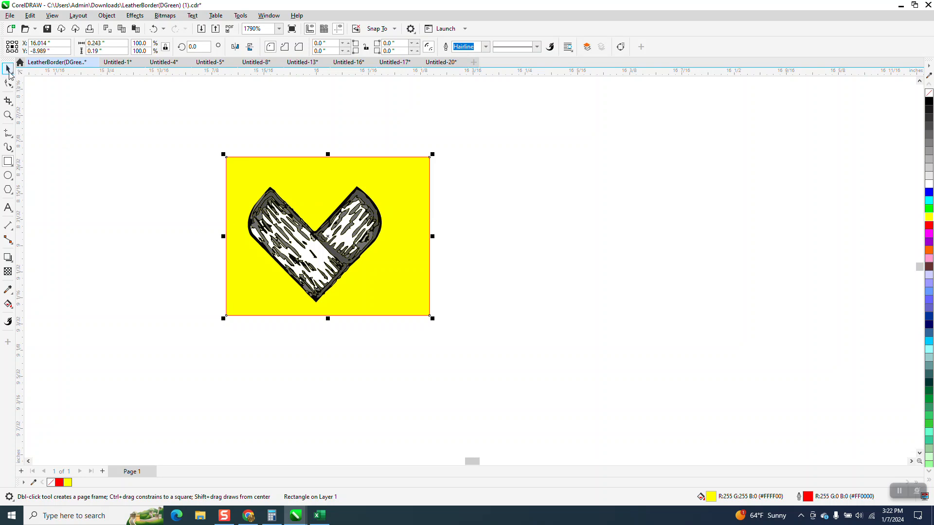
Ungroup the chevron link so its pieces are separate curves
click(8, 116)
drag(243, 178, 491, 320)
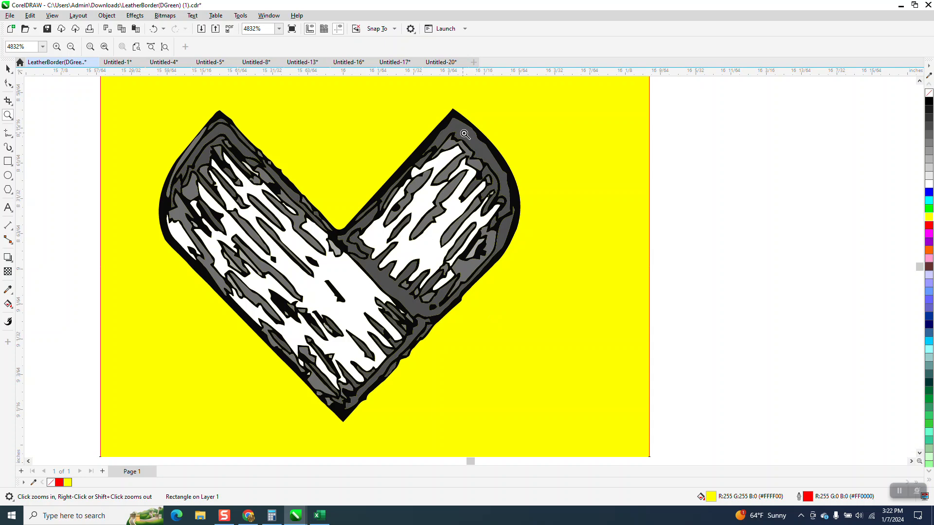
drag(217, 107, 290, 180)
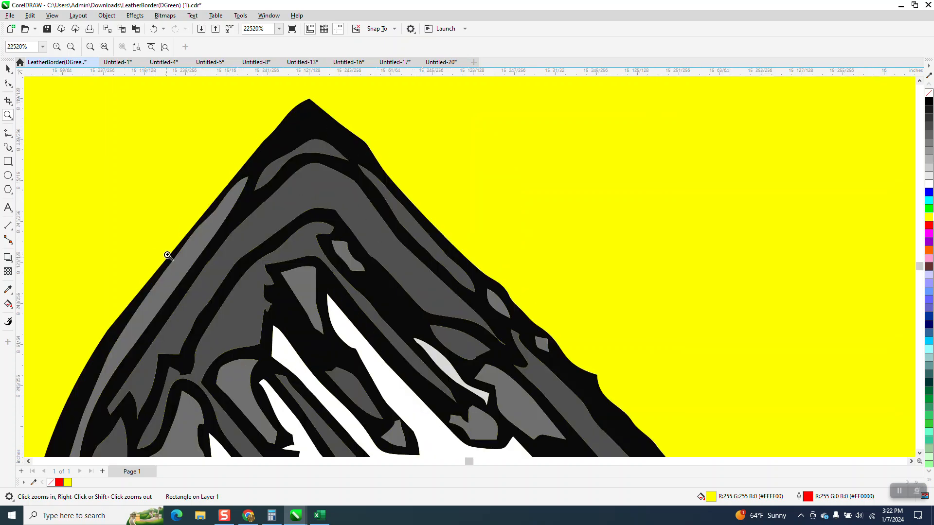
scroll(276, 168, down, 3)
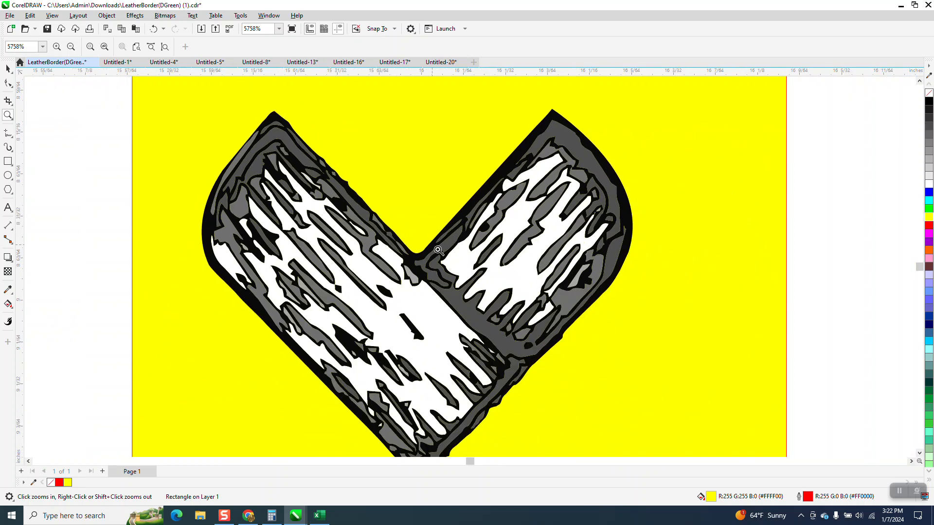
scroll(360, 181, down, 1)
click(8, 68)
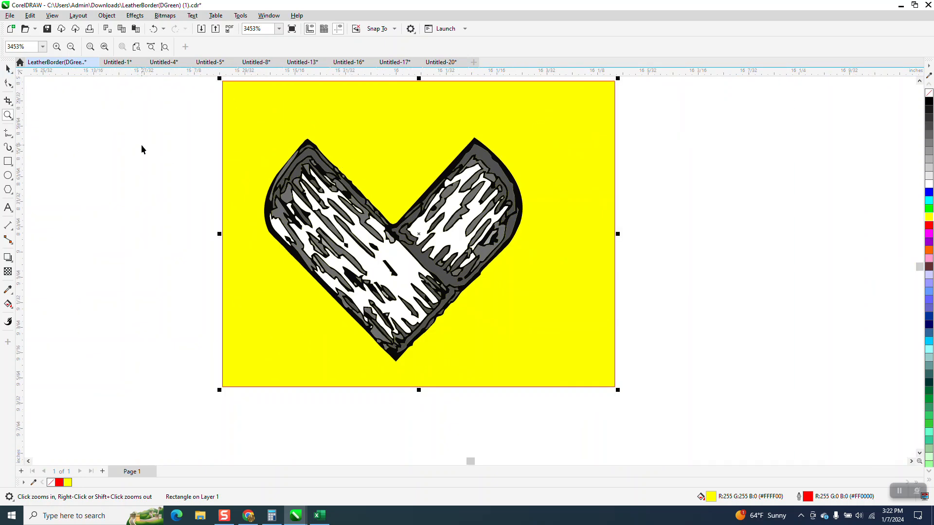
click(320, 165)
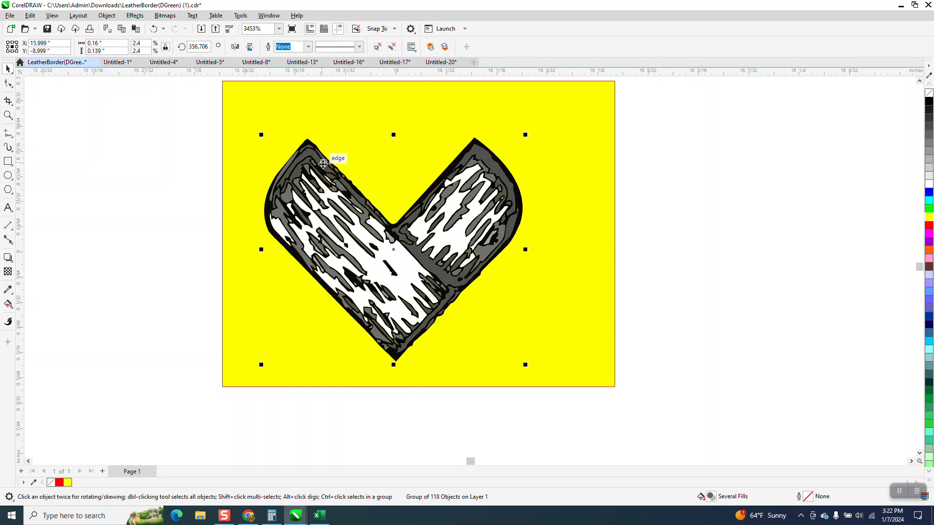
click(107, 18)
mouse_move(129, 172)
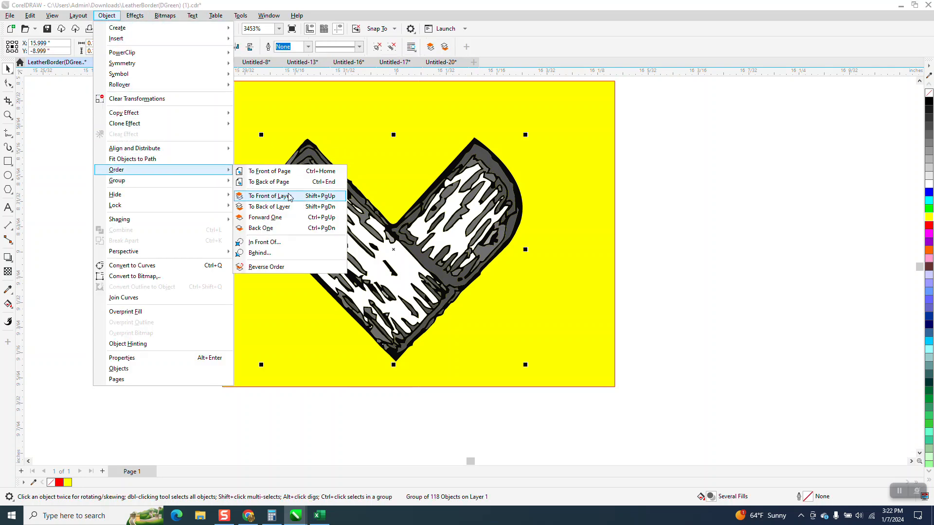
click(258, 193)
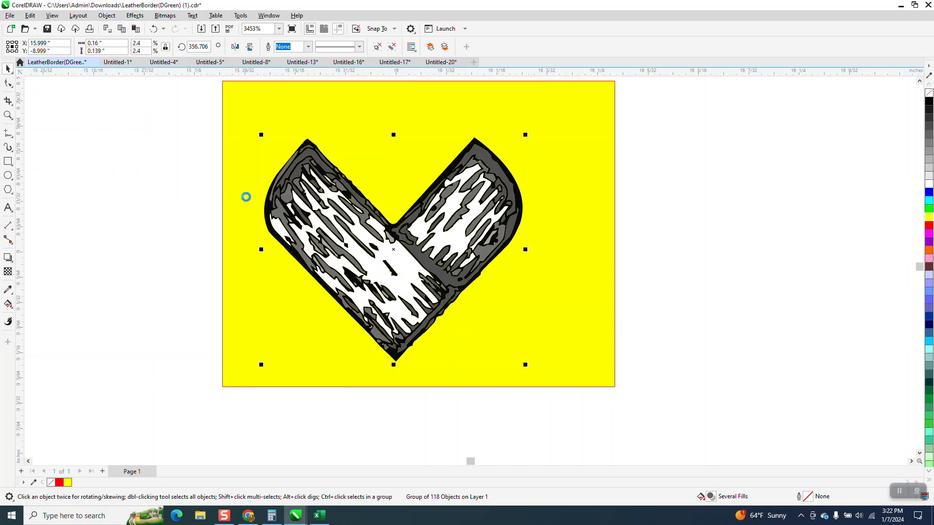
click(164, 224)
Delete the large white shapes inside both bands of the link and the white patches near their outer edges
click(407, 267)
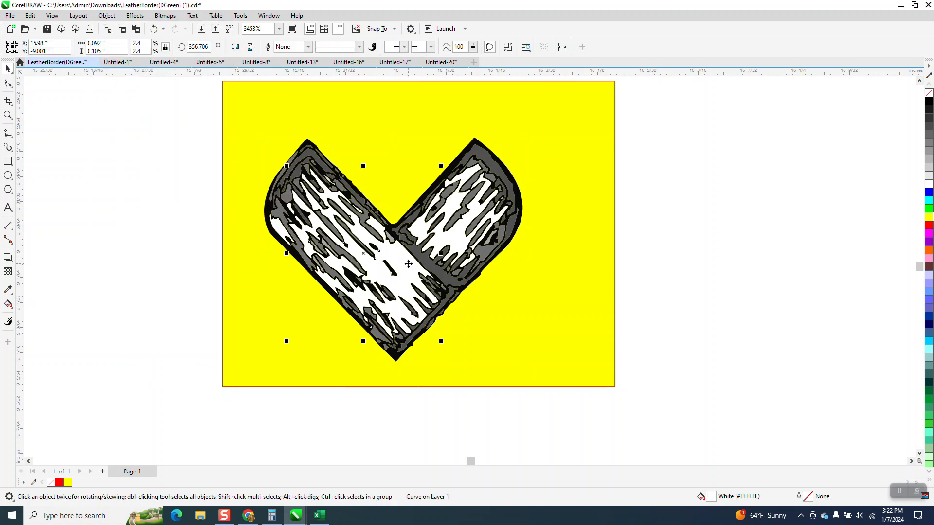
key(Delete)
click(451, 236)
key(Delete)
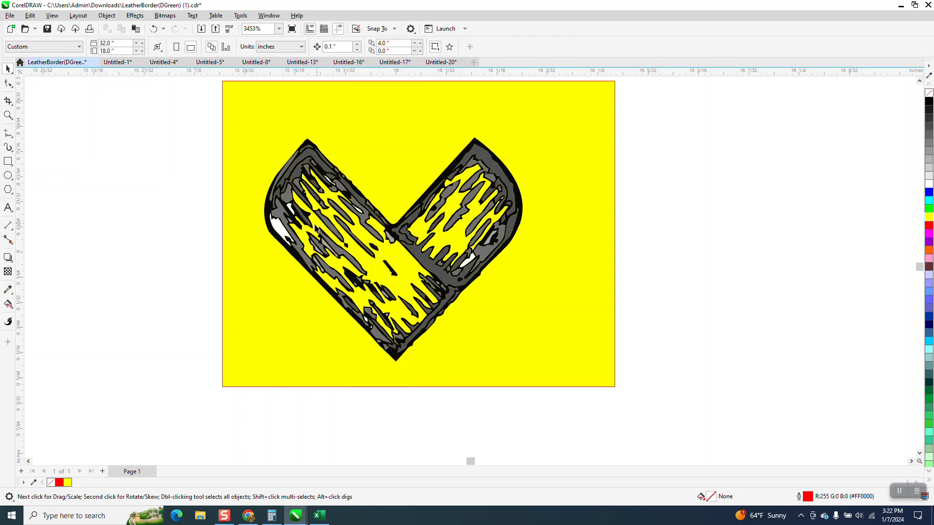
click(283, 230)
key(Delete)
click(289, 209)
key(Delete)
click(470, 261)
key(Delete)
Delete the two white slivers along the long band's upper edge and the light patch near the short band's outer edge
click(8, 116)
drag(266, 154, 506, 307)
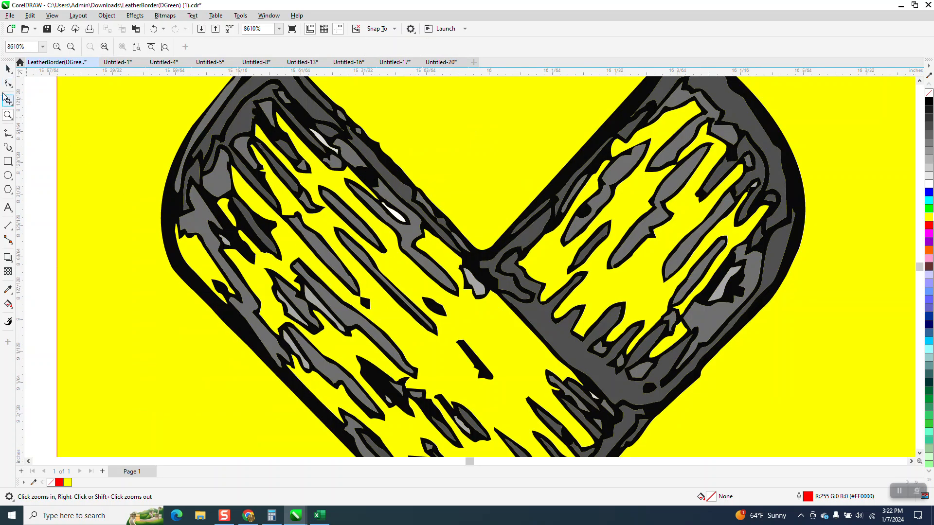
click(8, 68)
click(320, 141)
key(Delete)
click(395, 215)
key(Delete)
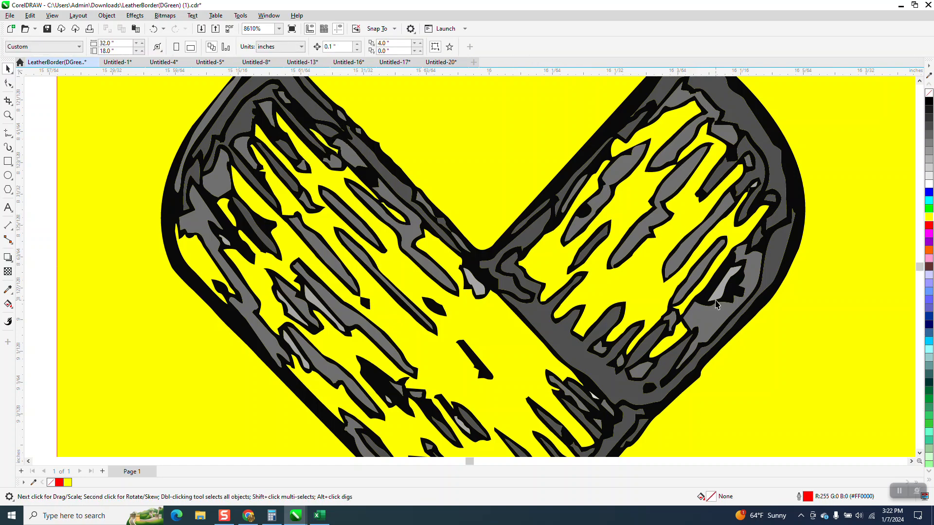
click(729, 286)
key(Delete)
Delete the small white pieces near the joint's lower end and close to the link's bottom tip
scroll(355, 231, down, 1)
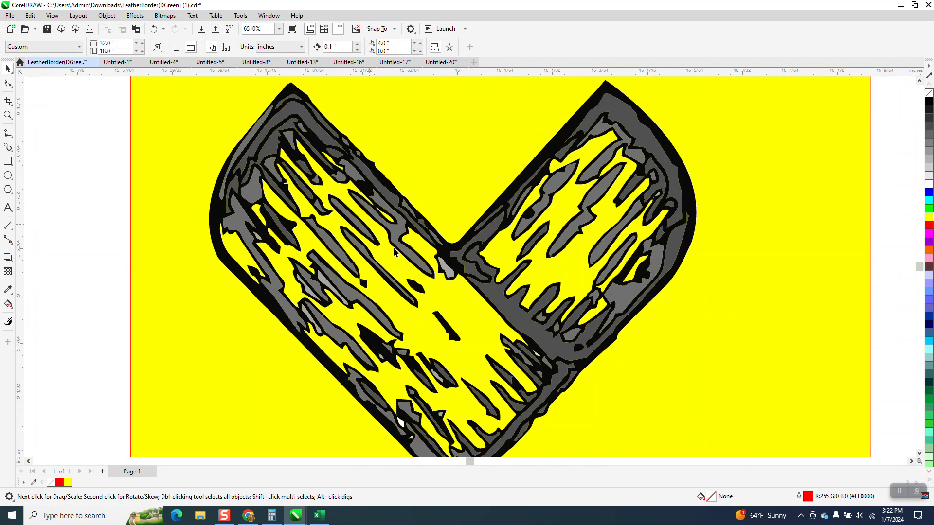
click(538, 361)
key(Delete)
click(401, 421)
key(Delete)
Delete the yellow background rectangle and group all the remaining pieces of the chevron link
scroll(430, 236, down, 1)
click(7, 115)
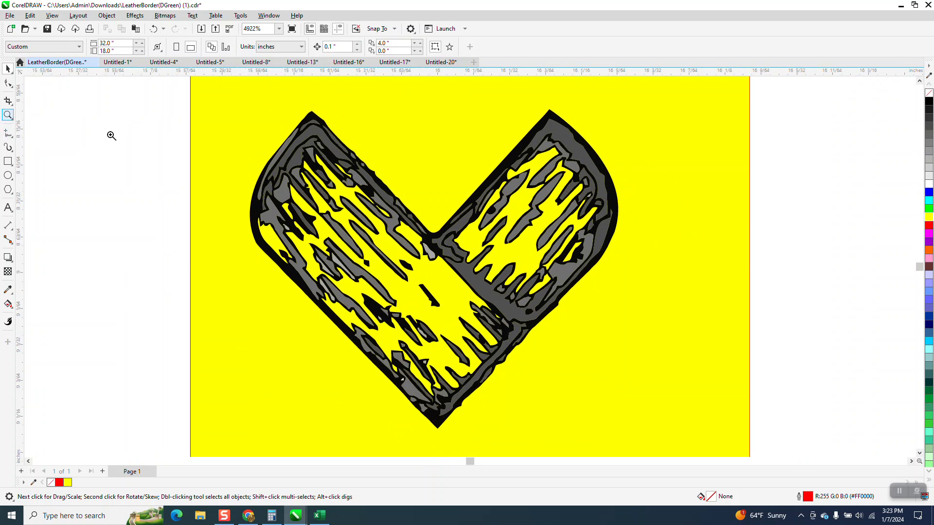
drag(538, 347, 439, 423)
scroll(440, 258, down, 3)
scroll(439, 238, down, 5)
scroll(414, 249, down, 1)
click(8, 69)
click(327, 130)
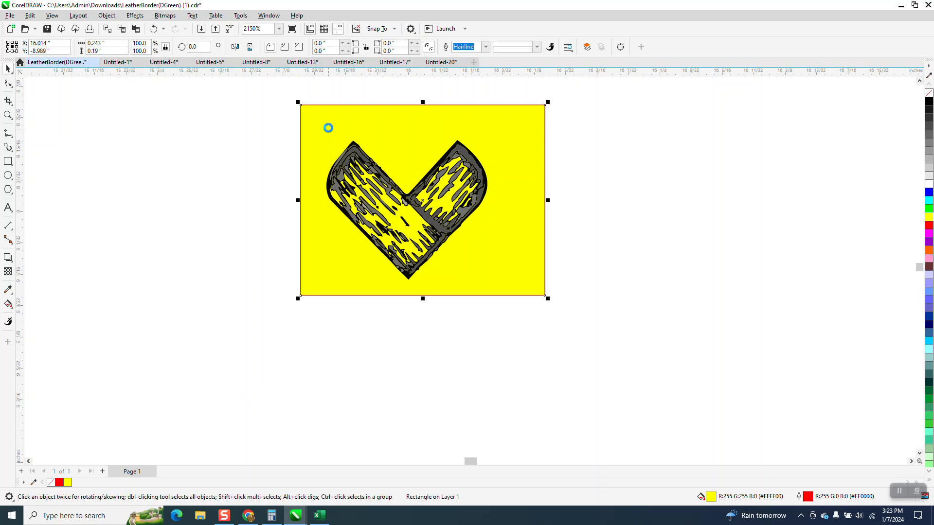
key(Delete)
drag(489, 269, 593, 323)
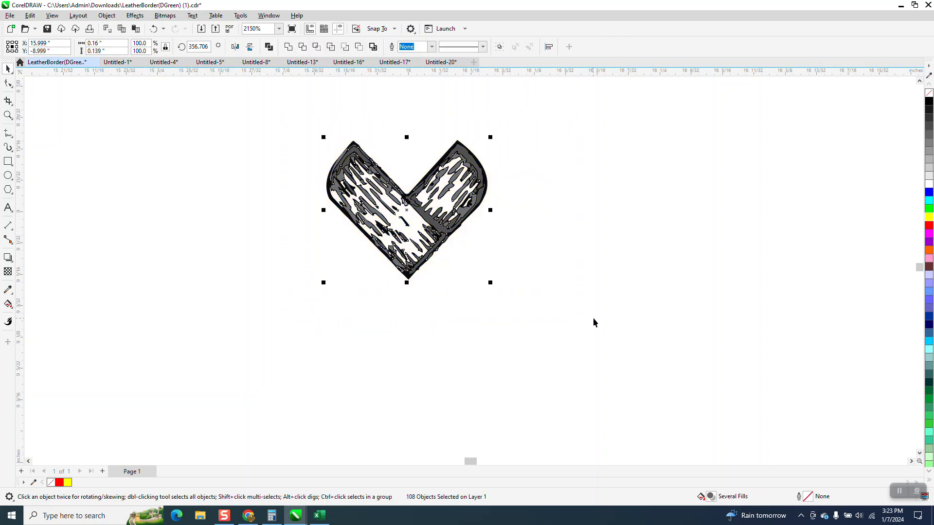
key(ctrl+g)
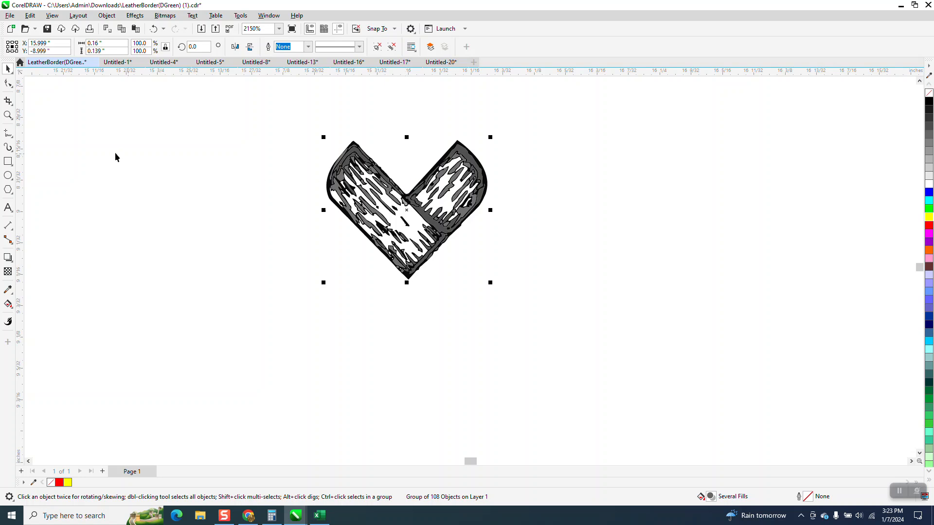
Smart Fill blue between the link and a new surrounding rectangle about 0.224 in by 0.166 in, moving the fill 0.2 in right
drag(302, 129, 529, 297)
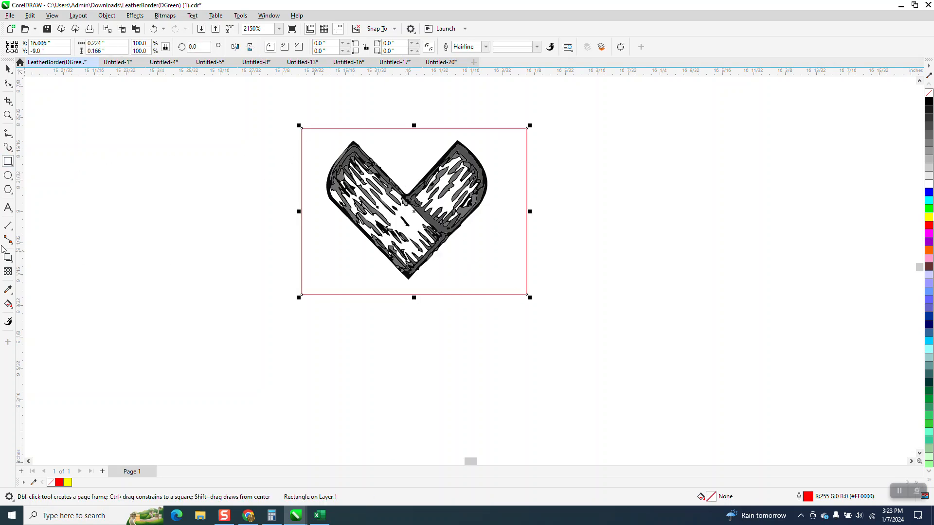
click(8, 306)
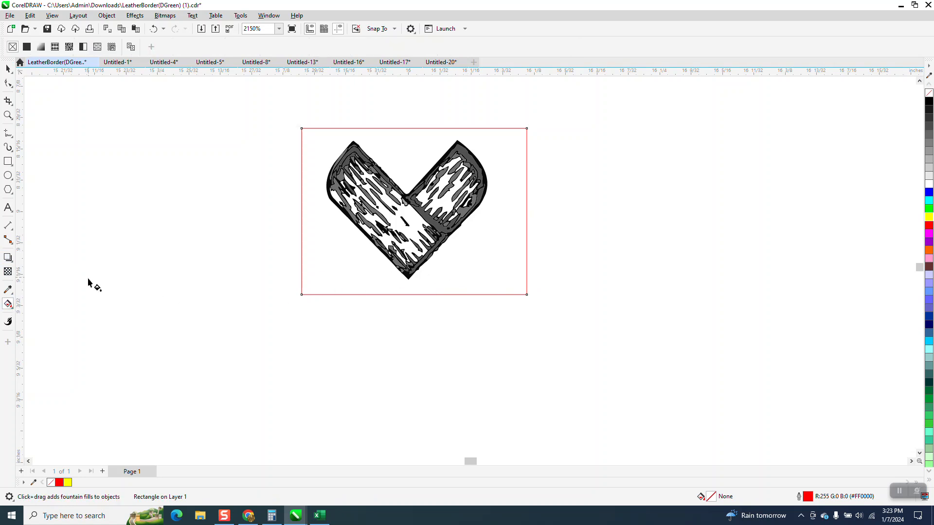
click(14, 308)
click(30, 317)
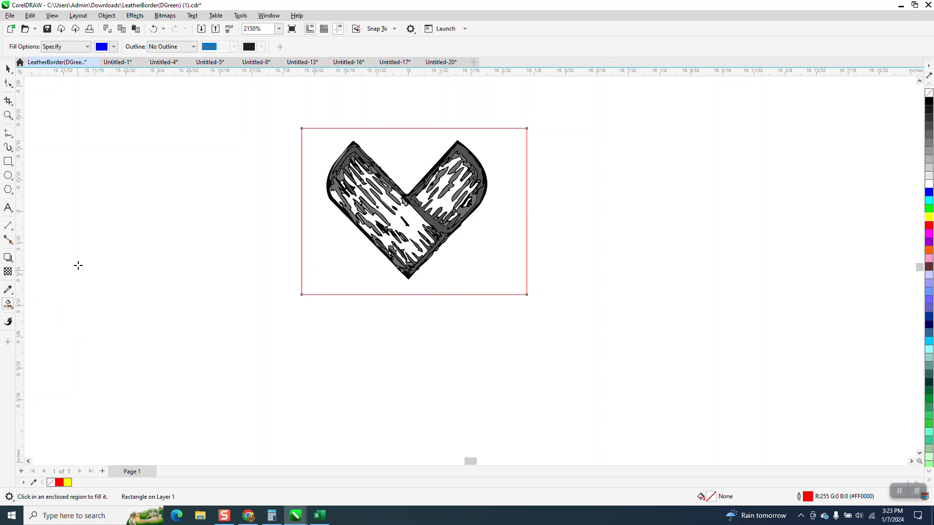
click(470, 257)
key(Right)
key(Right)
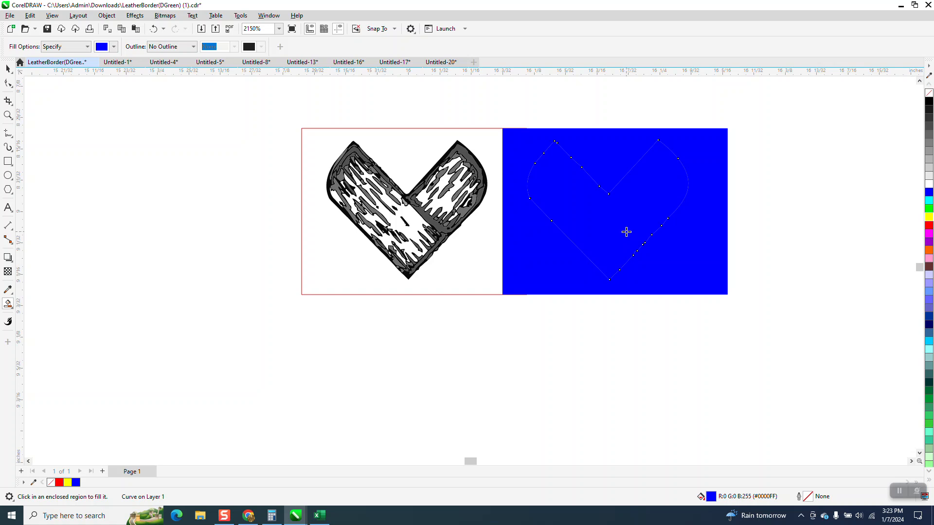
Create a chevron silhouette from the blue shape's opening with Smart Fill, 0.2 in lower, with no fill and a red outline
key(Down)
key(Down)
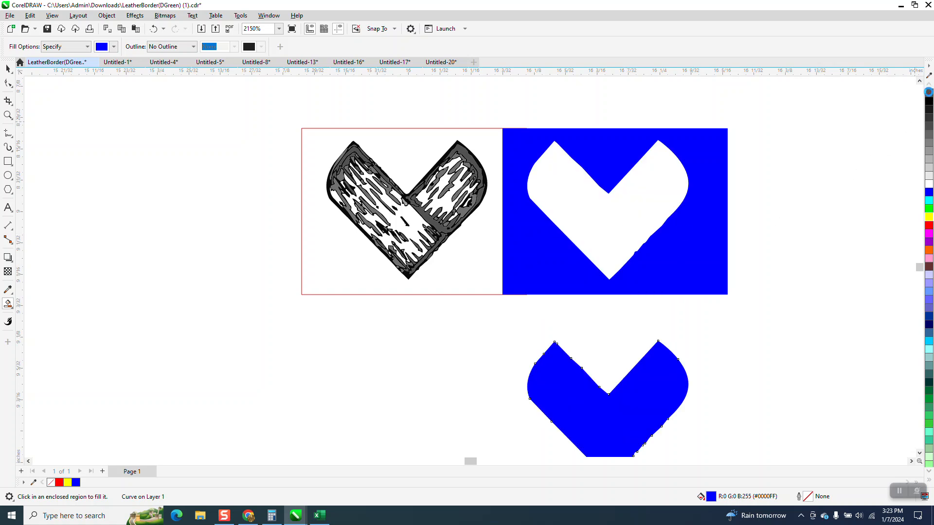
click(929, 92)
right_click(930, 227)
click(8, 68)
click(87, 107)
Move the grouped leather link 0.3 in left and delete the unfilled red rectangle
click(366, 187)
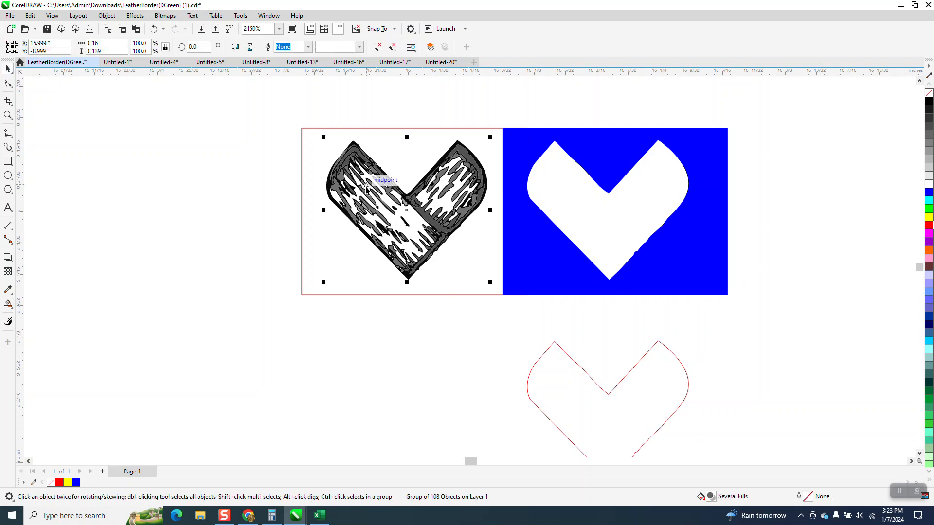
key(Left)
key(Left)
key(Left)
click(389, 183)
key(Delete)
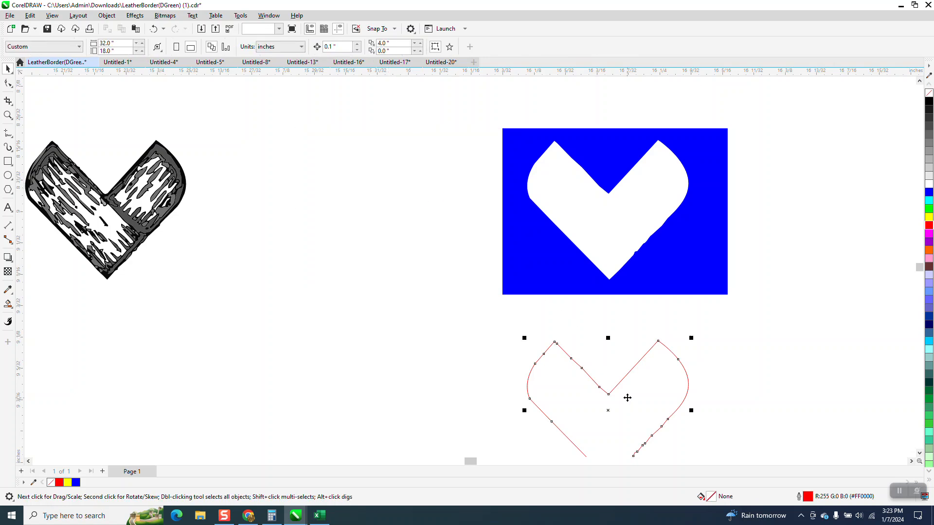
Move the red chevron outline 0.2 in left and 0.2 in up
click(627, 399)
key(Left)
key(Left)
key(Up)
key(Up)
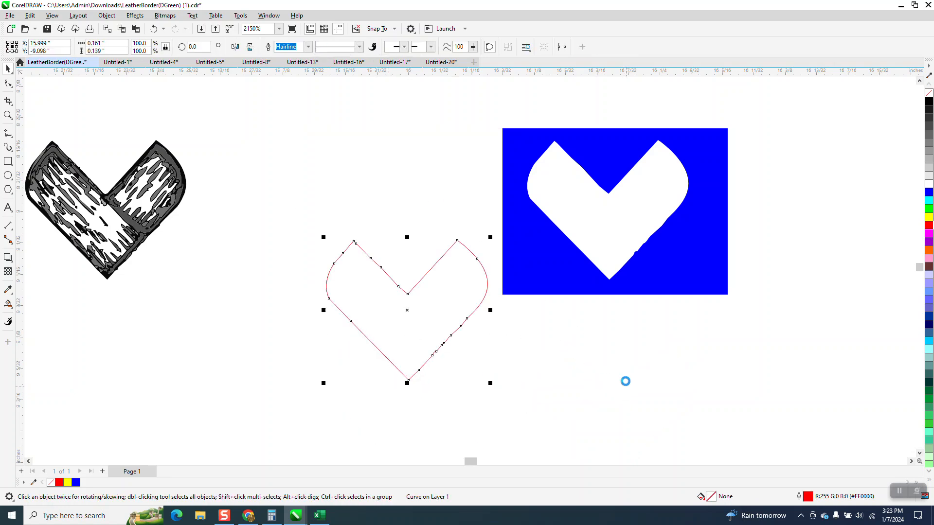
click(7, 115)
drag(316, 131, 582, 322)
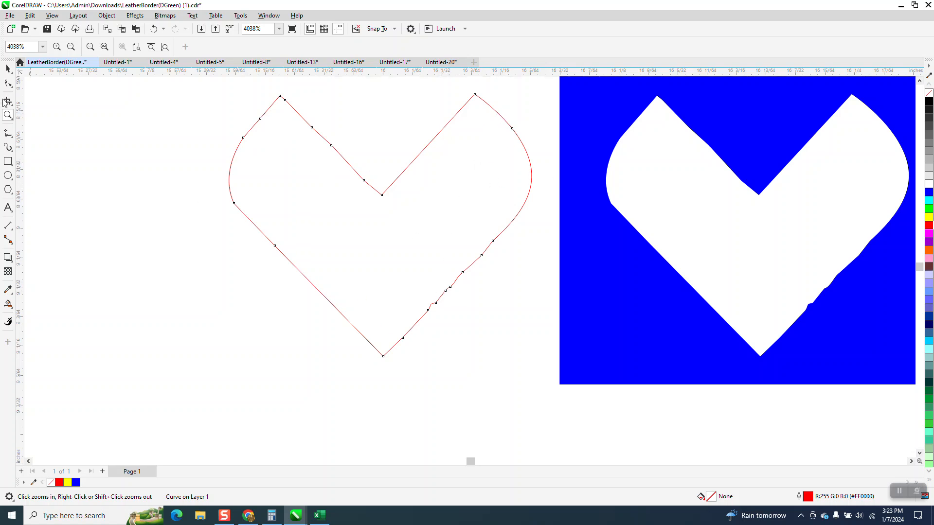
click(7, 133)
mouse_move(166, 92)
mouse_down()
mouse_move(154, 231)
mouse_move(164, 336)
mouse_up()
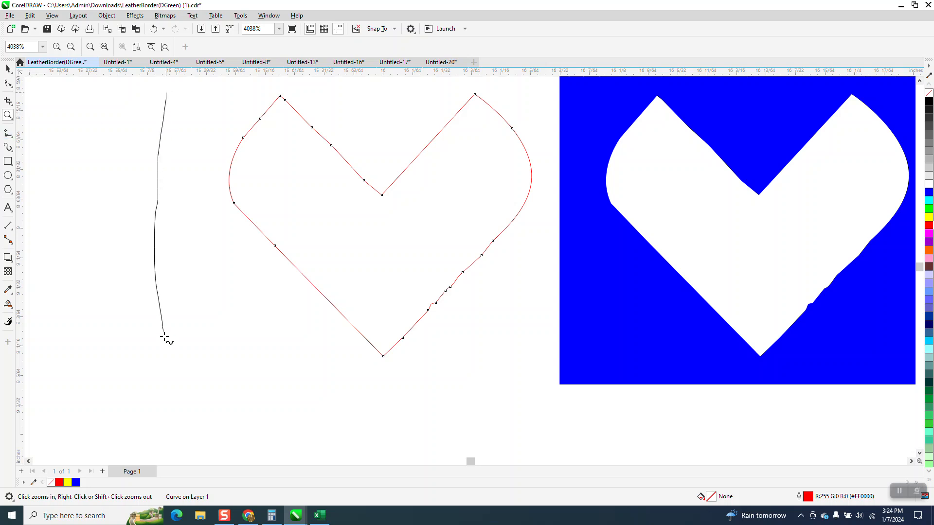
key(Delete)
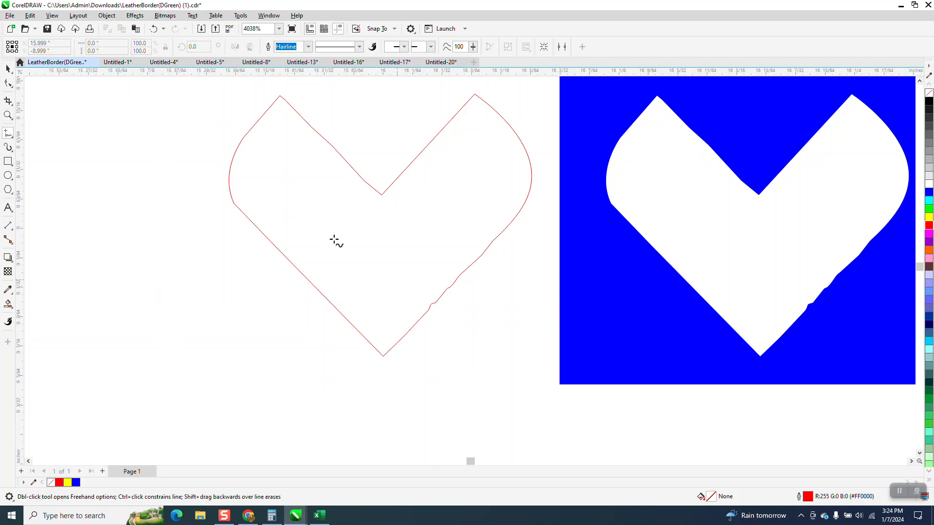
Draw a vertical 2-Point Line about 0.171 in long, centred through the red chevron outline
click(13, 143)
click(165, 100)
ctrl+click(176, 422)
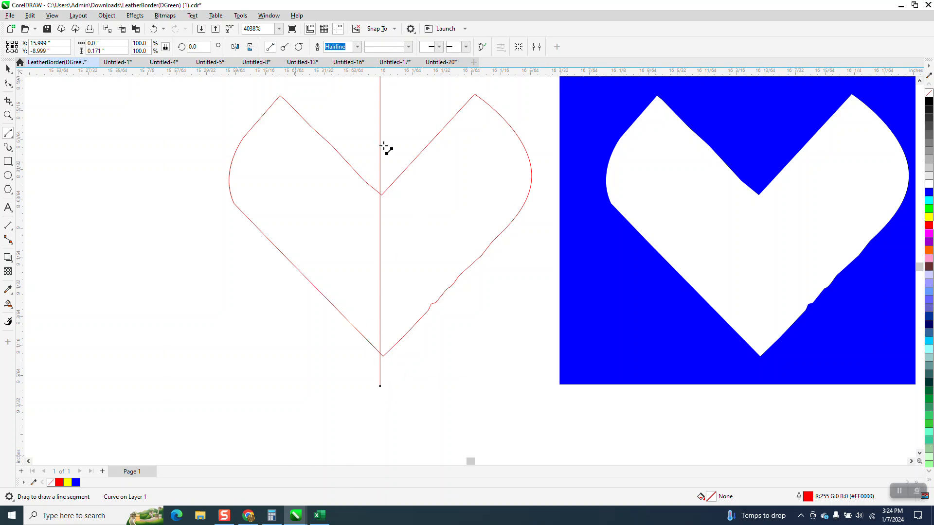
Move the vertical line onto the chevron outline's bottom tip, at X 16.0 in
click(8, 115)
click(7, 68)
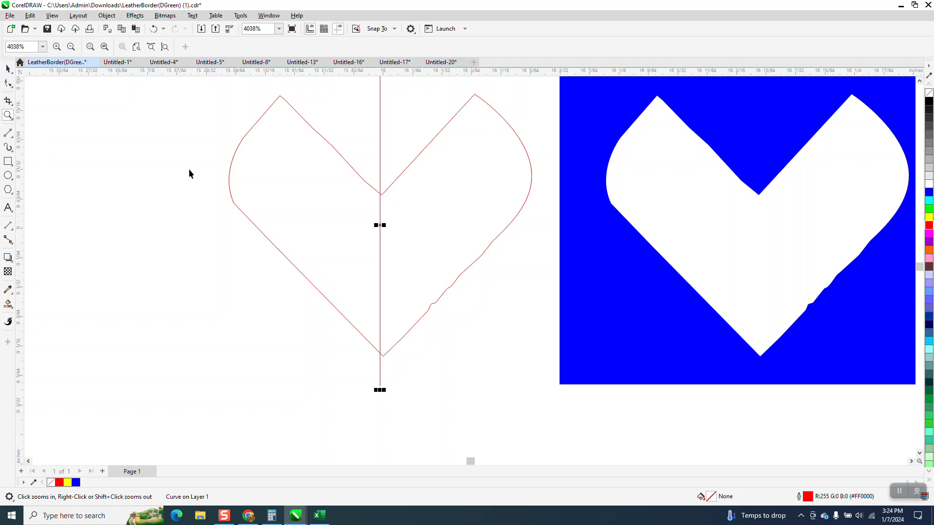
click(8, 115)
drag(345, 313, 451, 396)
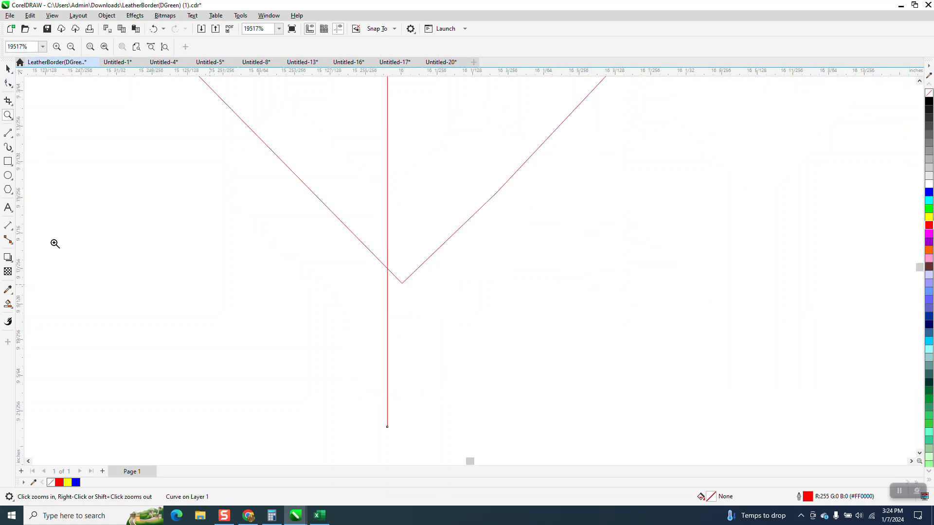
key(space)
drag(388, 291, 402, 290)
scroll(236, 319, down, 5)
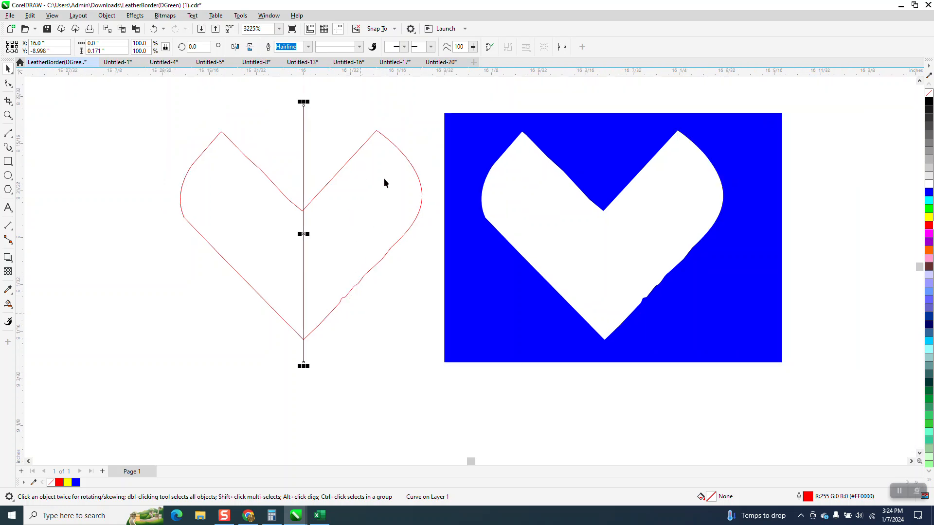
Remove the chevron outline's right half beyond the vertical line with Virtual Segment Delete
click(13, 108)
click(51, 126)
drag(344, 169, 427, 354)
Delete the surplus nodes along the half chevron's long lower edge and its inner upper edge
click(8, 83)
click(285, 193)
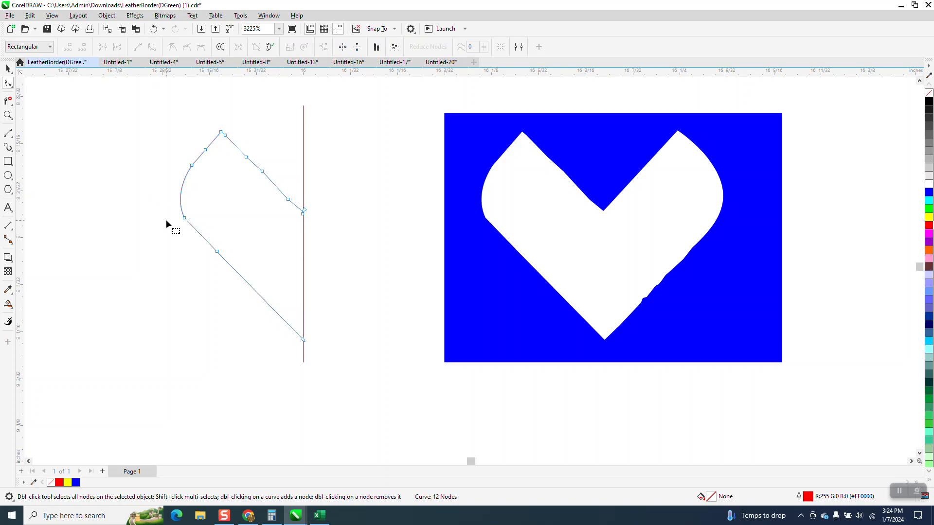
click(218, 252)
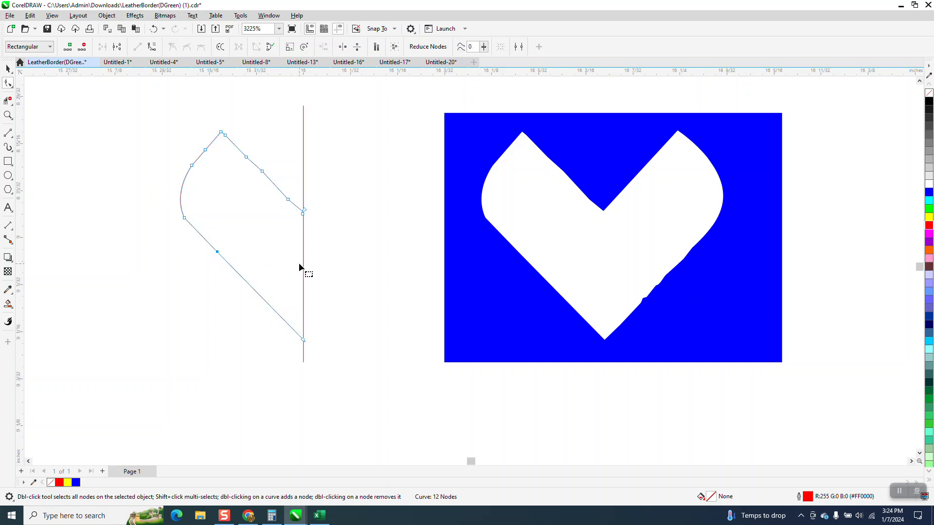
key(Delete)
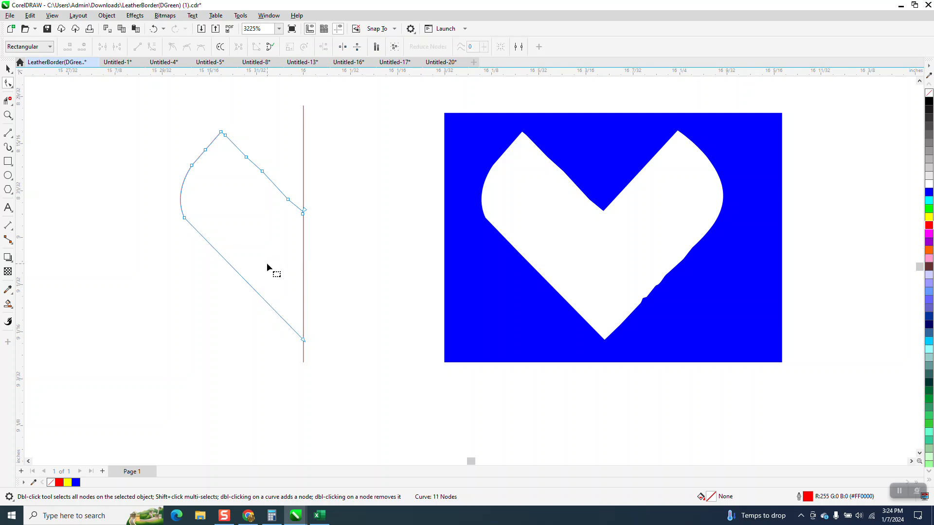
drag(239, 138, 294, 226)
key(Delete)
click(225, 136)
key(Delete)
click(304, 212)
key(Delete)
Convert the half chevron's inner upper edge to a straight line and delete the extra node on its short outer edge
drag(216, 118, 322, 220)
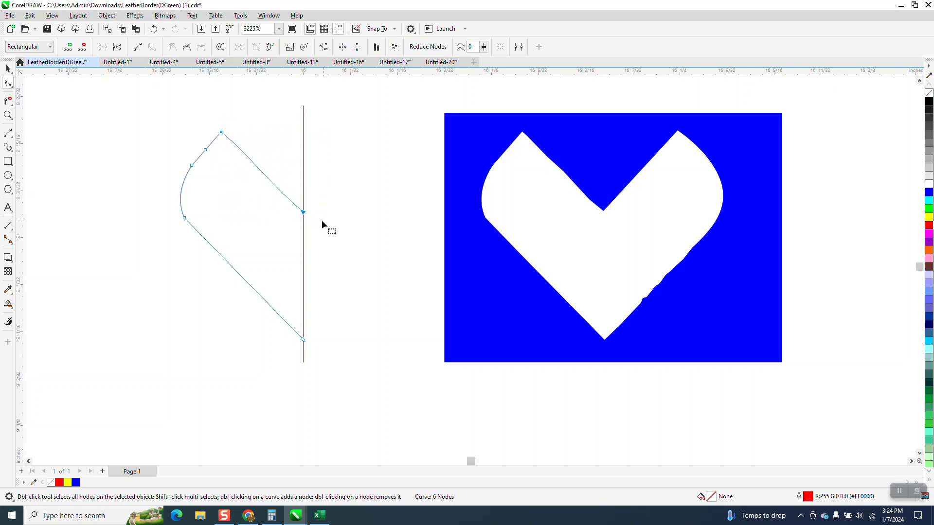
right_click(304, 214)
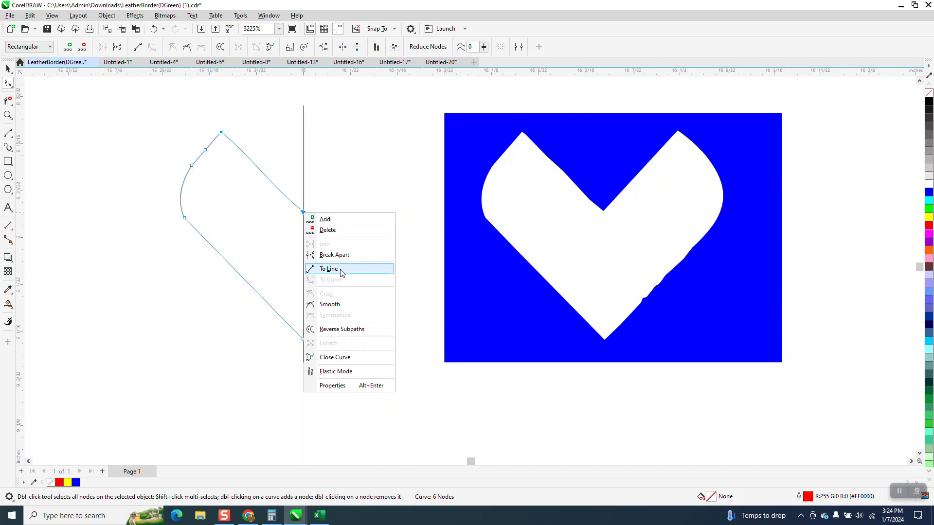
click(340, 269)
double_click(205, 150)
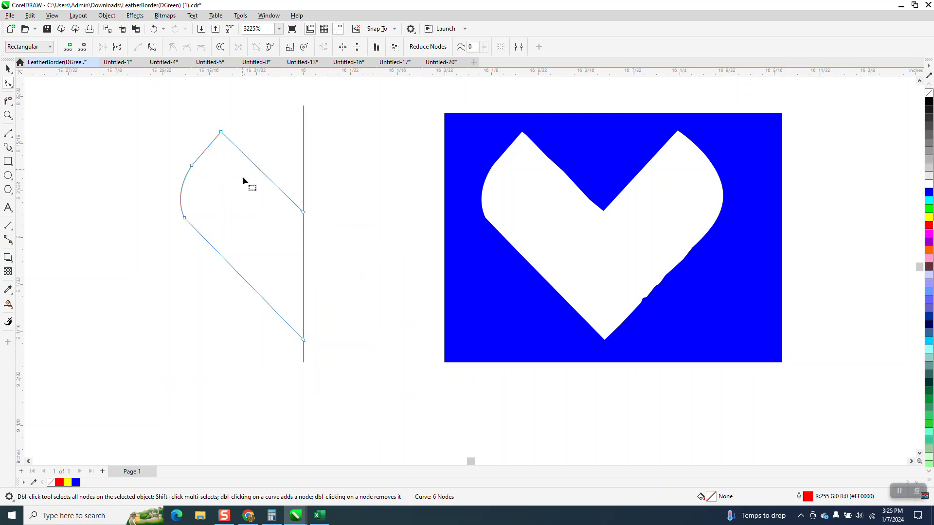
click(185, 219)
click(8, 69)
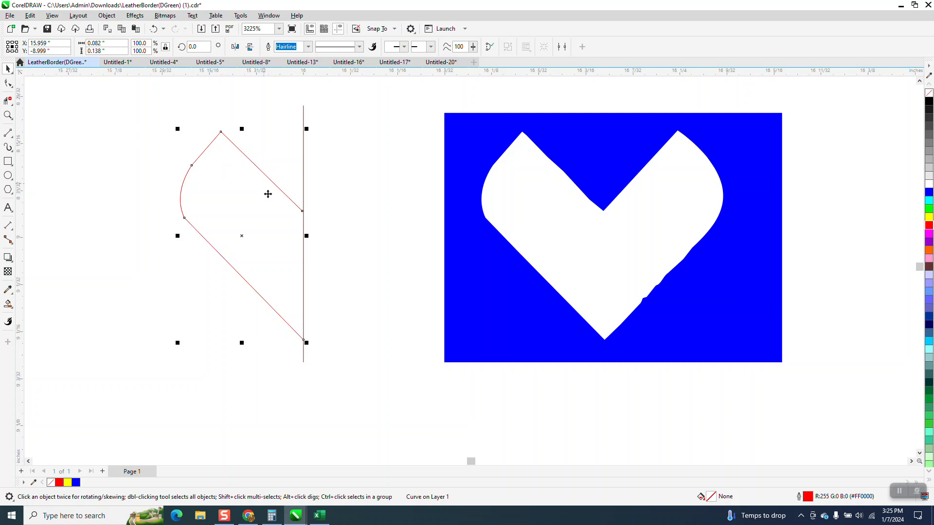
Extend the inner upper edge's end node slightly past the vertical line and trim the overhang at the line
scroll(268, 194, down, 2)
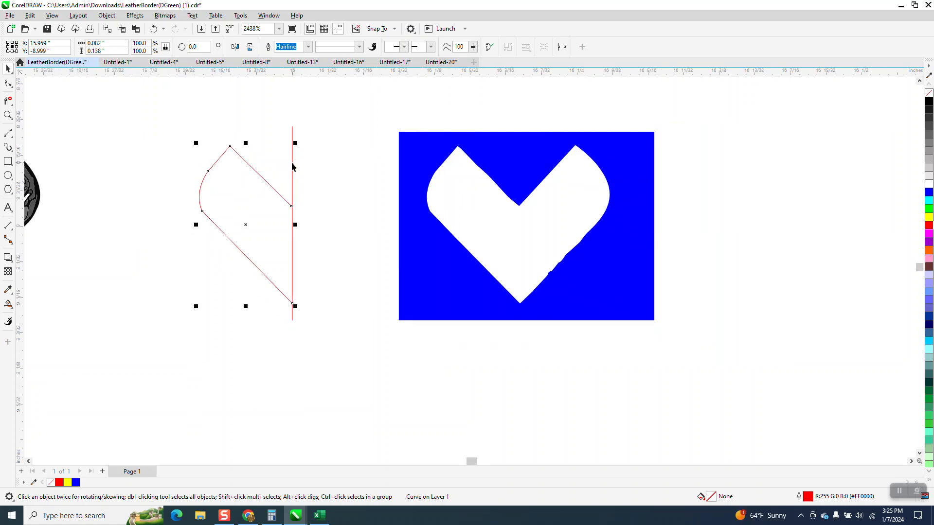
click(8, 116)
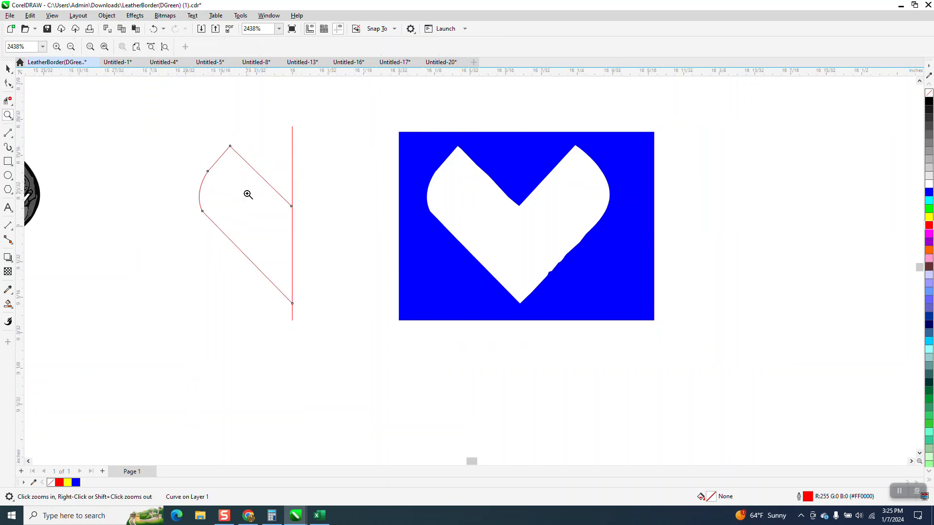
drag(248, 195, 401, 242)
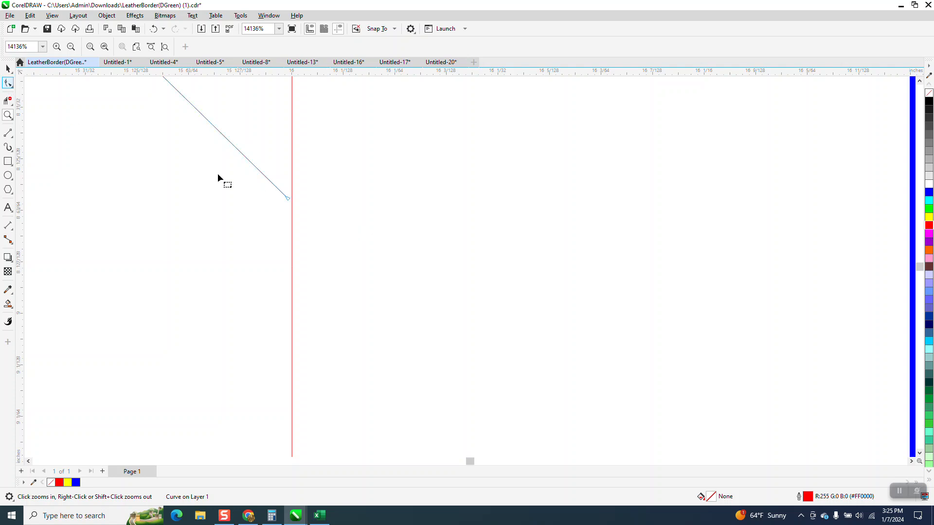
click(289, 197)
drag(289, 196, 302, 211)
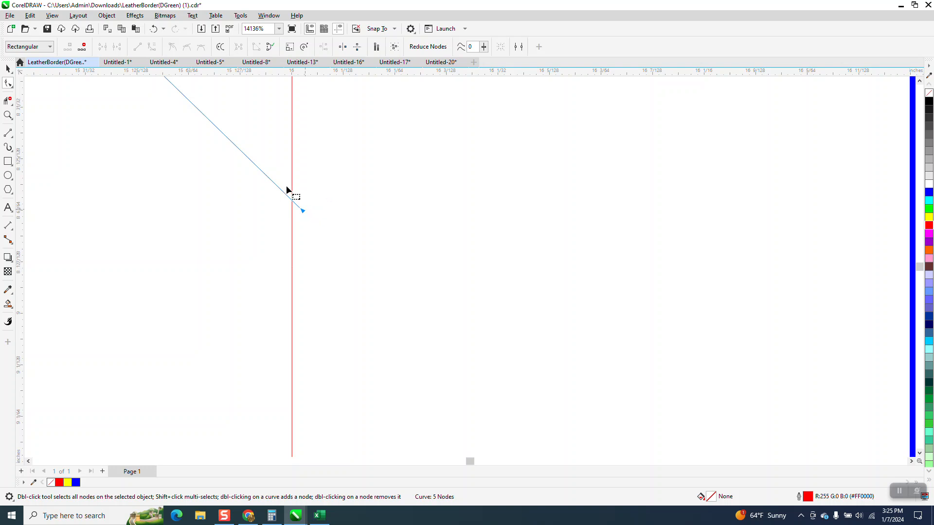
scroll(287, 191, down, 3)
scroll(287, 191, down, 2)
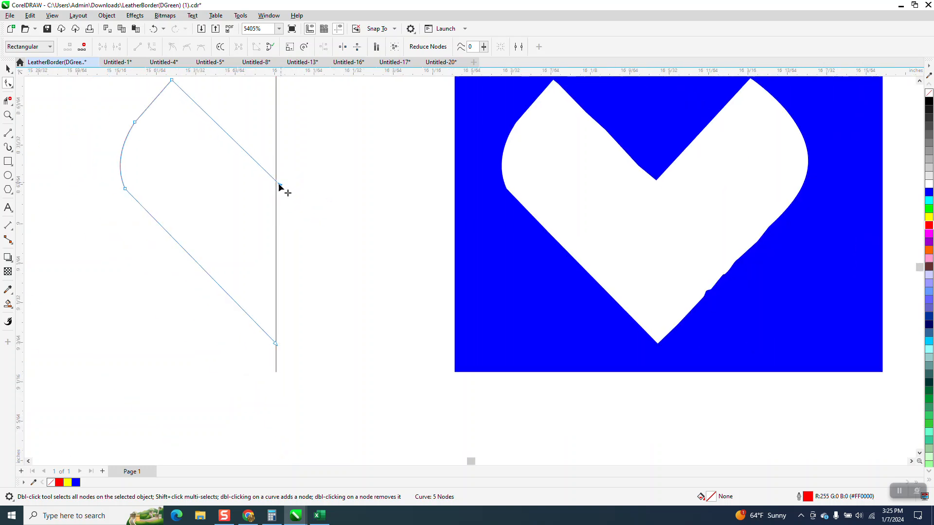
click(8, 100)
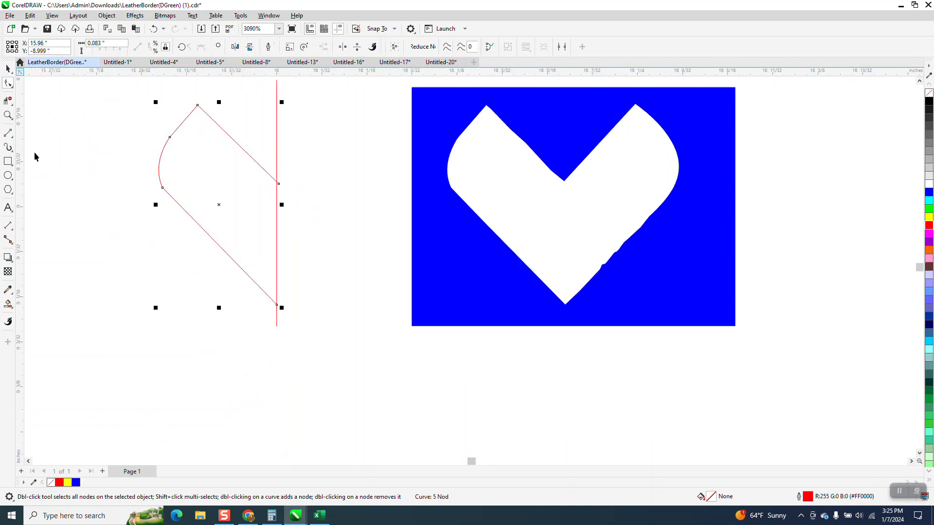
click(280, 181)
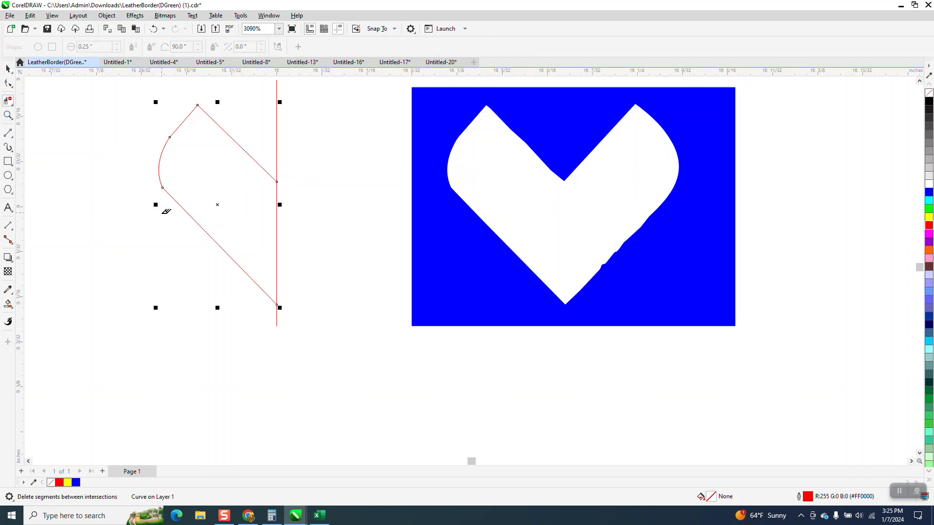
Smart Fill the half chevron blue against the vertical line and move the filled shape 0.2 in down
click(8, 303)
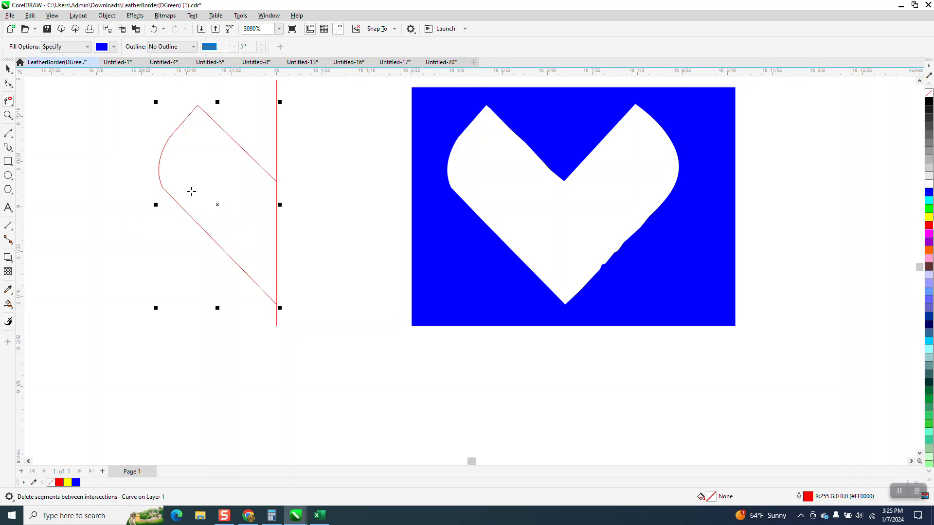
click(202, 185)
scroll(202, 185, down, 3)
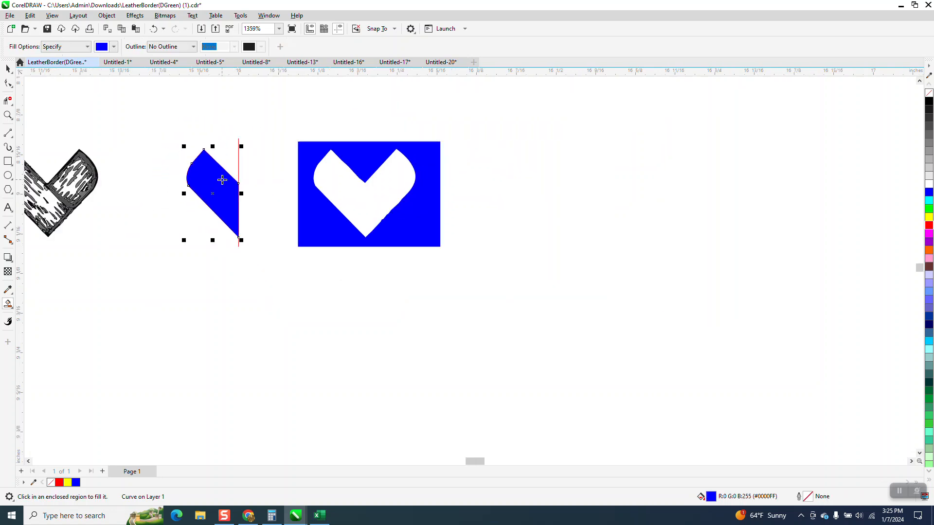
scroll(227, 180, left, 2)
key(Down)
key(Down)
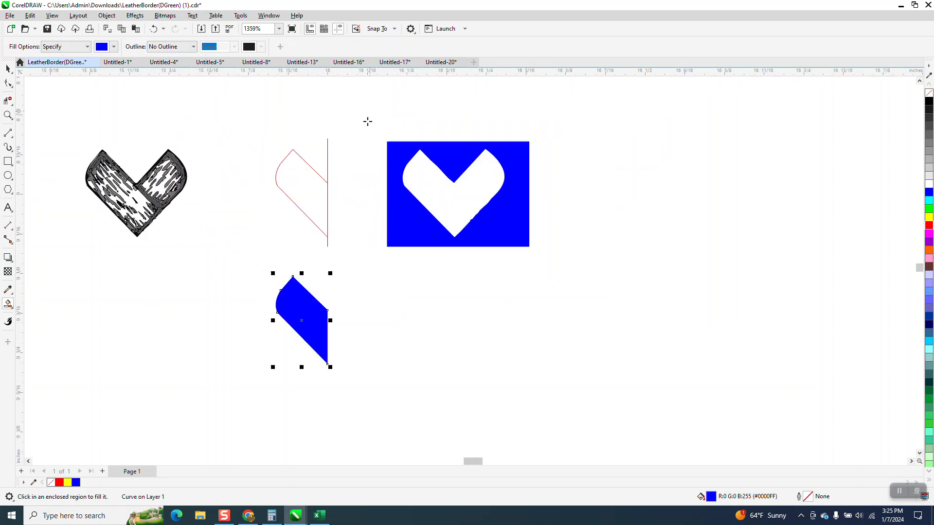
Remove the lower half chevron's blue fill and give it a black hairline outline
click(929, 93)
right_click(928, 100)
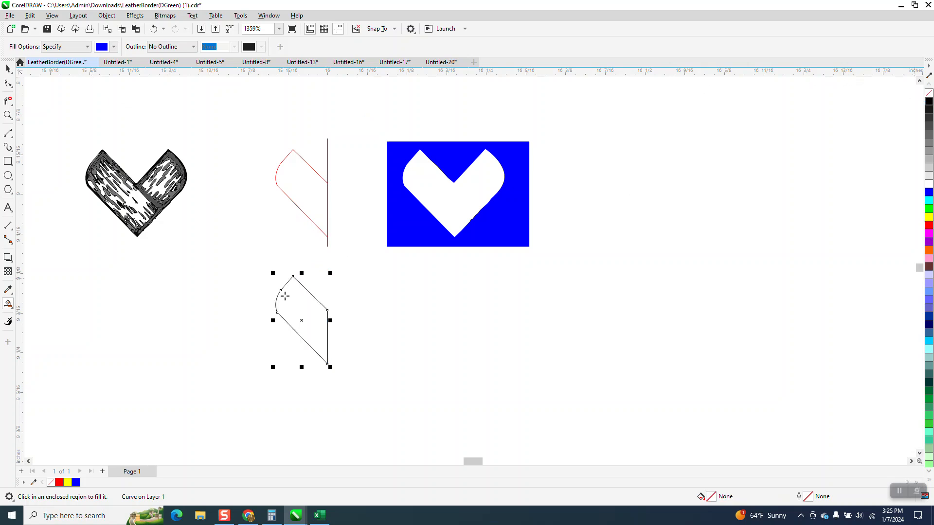
click(9, 69)
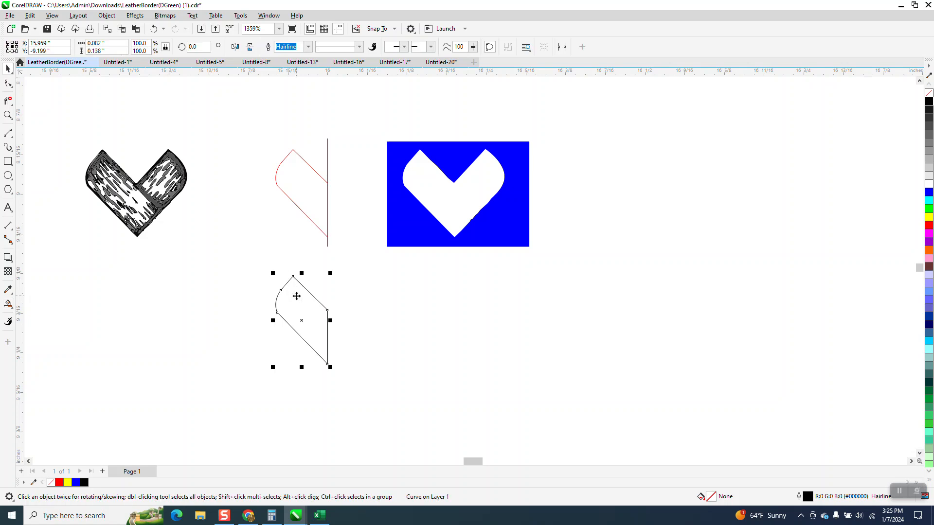
Set the document's horizontal duplicate distance to 0 in
click(356, 124)
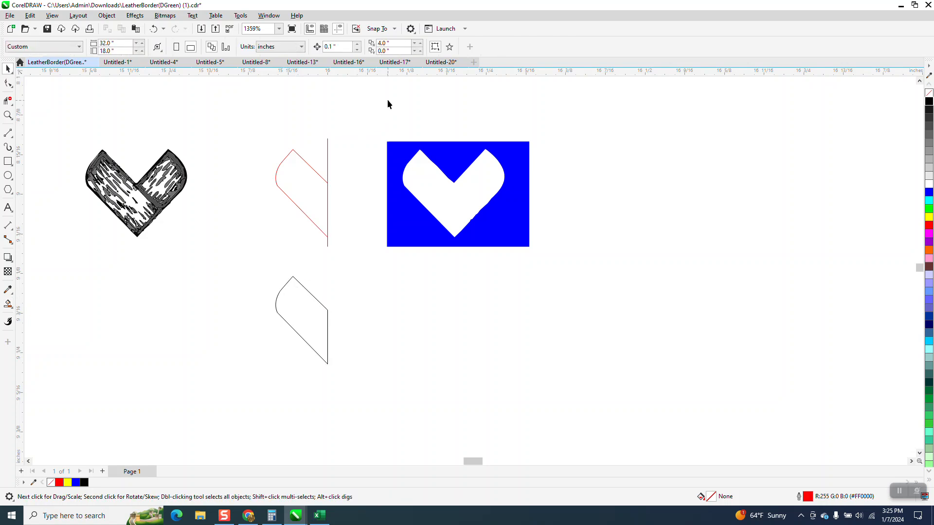
click(394, 43)
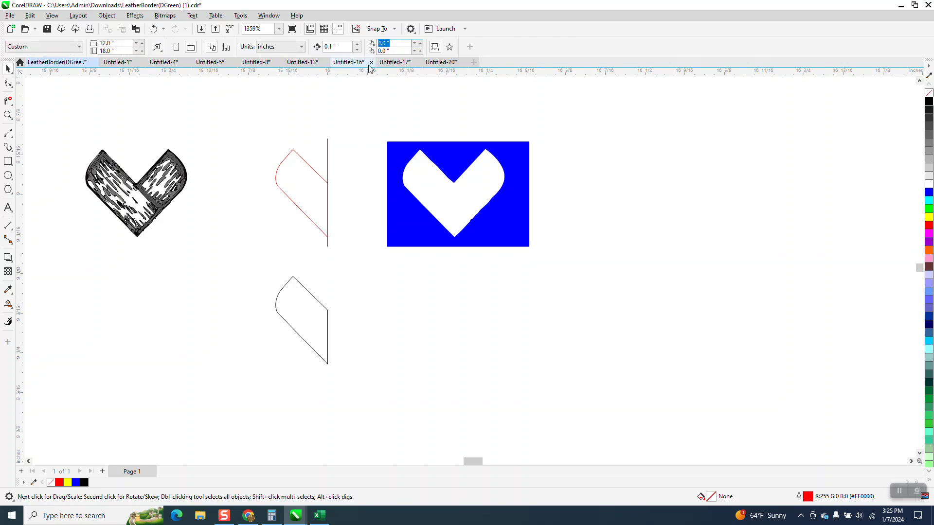
text(0)
click(357, 140)
Mirror a copy of the black half chevron across its straight vertical edge and remove the shared centre line
click(307, 299)
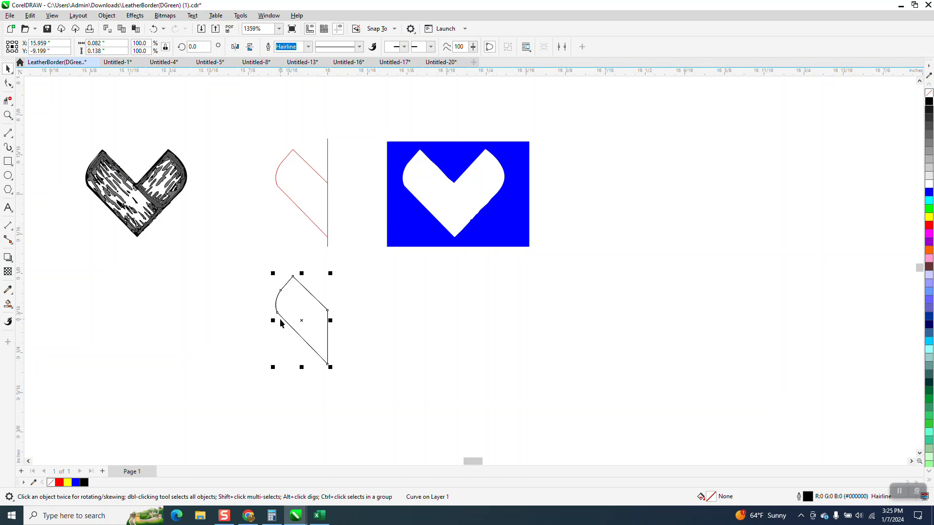
drag(273, 320, 359, 319)
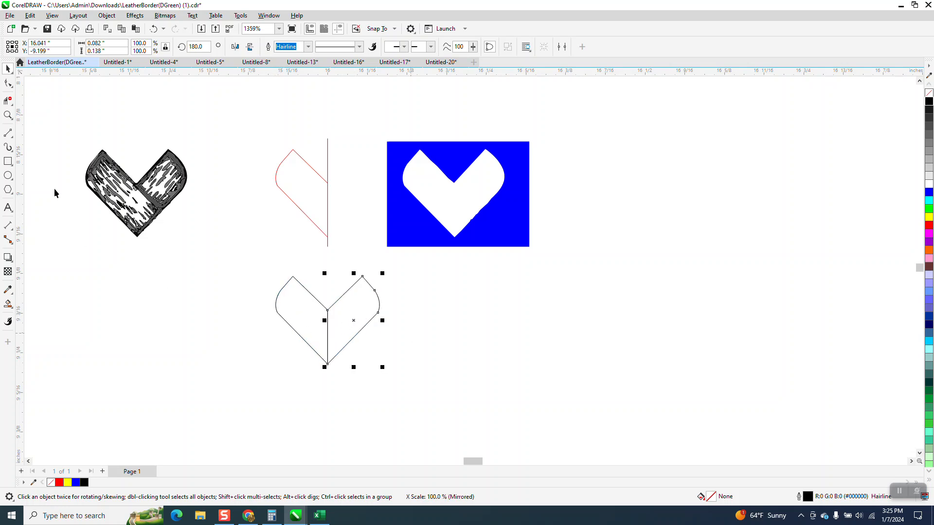
click(8, 100)
click(326, 332)
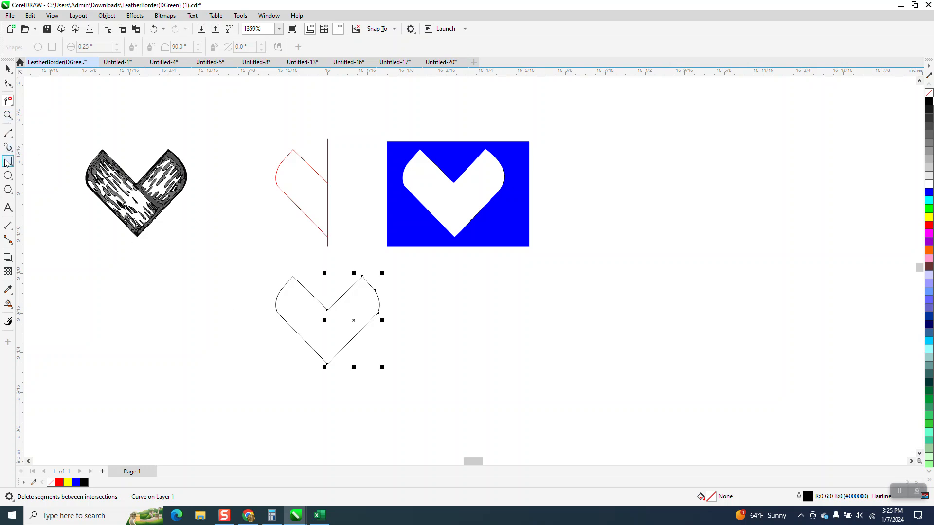
Draw a rectangle about 0.26 by 0.22 in around the black chevron and Smart Fill the chevron blue
drag(255, 255, 420, 392)
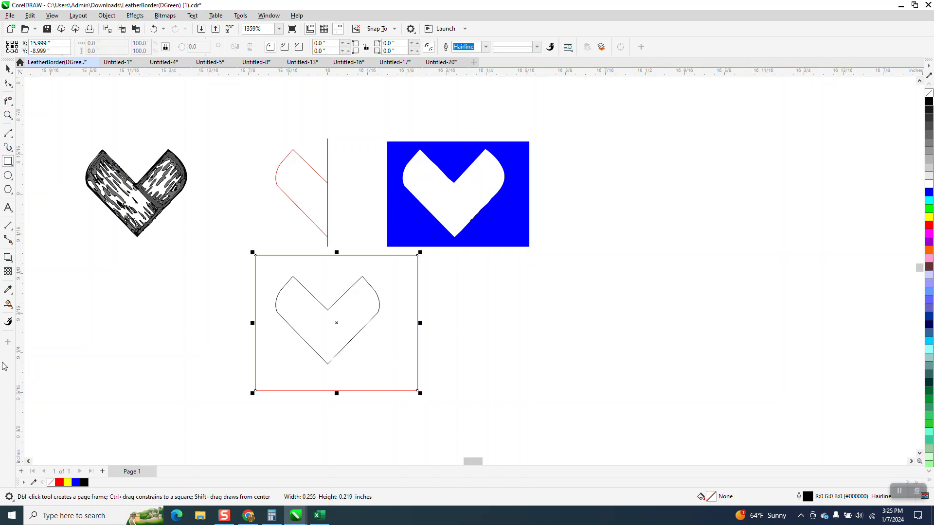
click(5, 304)
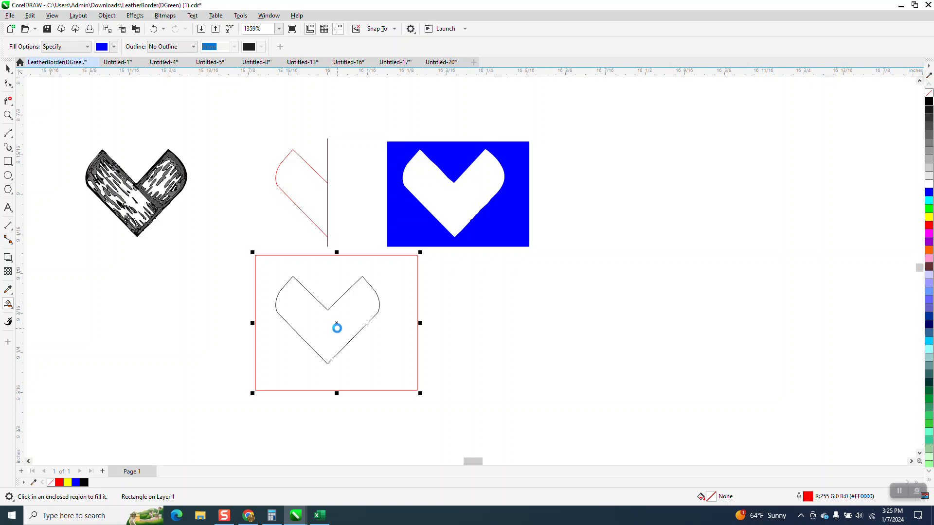
click(337, 329)
Move the filled blue chevron 0.2 in left and delete the leftover outlines, vertical line and surrounding rectangle
click(8, 69)
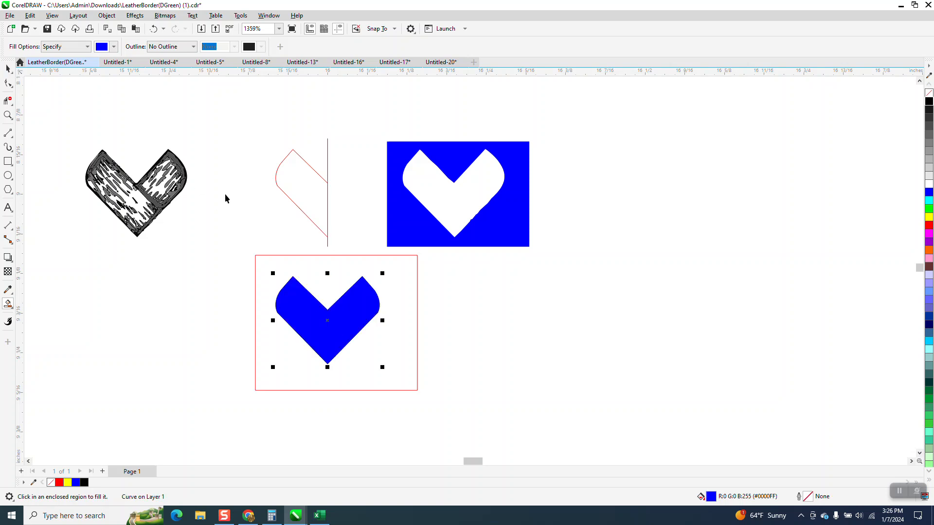
key(Left)
key(Left)
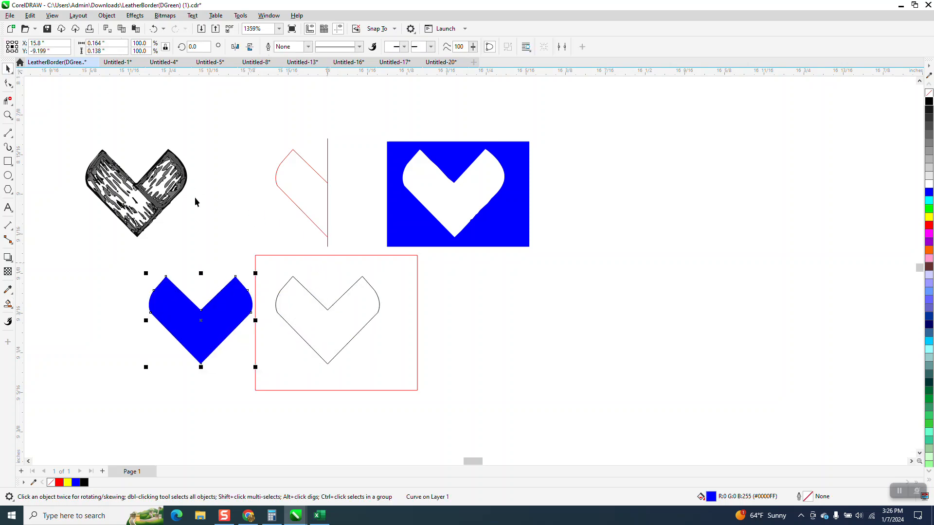
drag(238, 126, 483, 426)
key(Delete)
Give the symmetrical chevron a red outline with no fill and centre it on the page
click(221, 316)
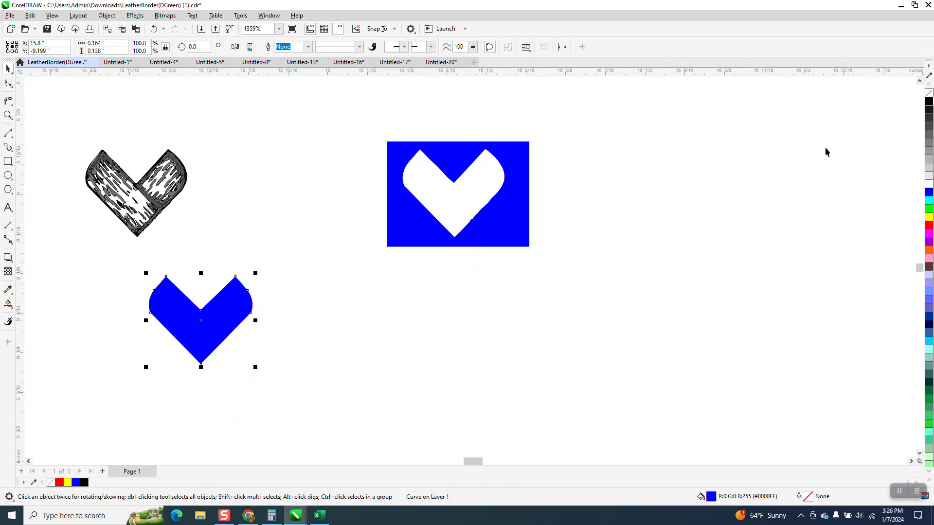
click(928, 101)
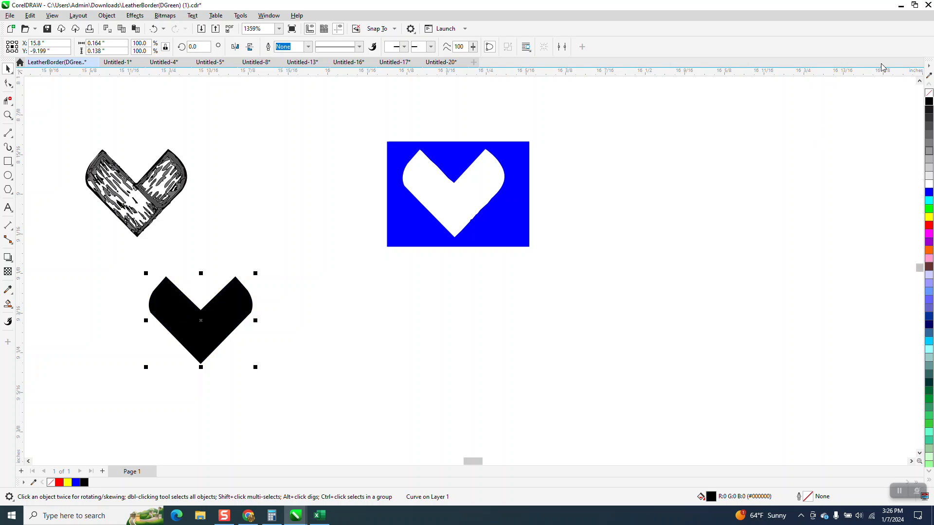
click(928, 93)
right_click(929, 225)
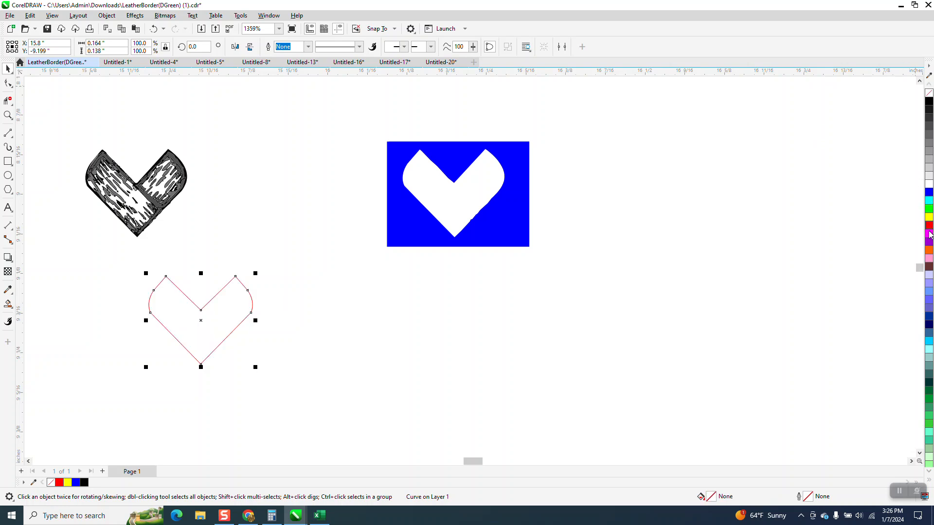
key(p)
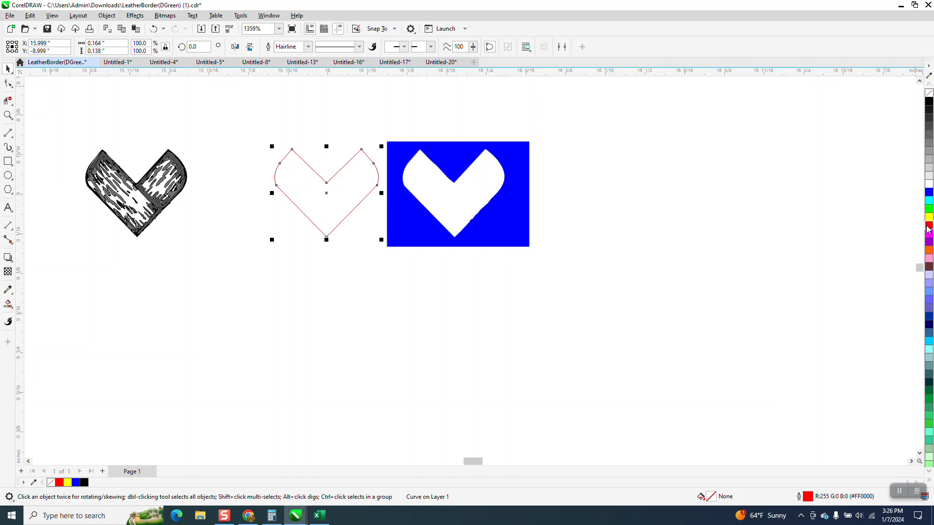
Move the grouped leather link 0.3 in right onto the red chevron outline and select the blue rectangle with the cutout
click(178, 179)
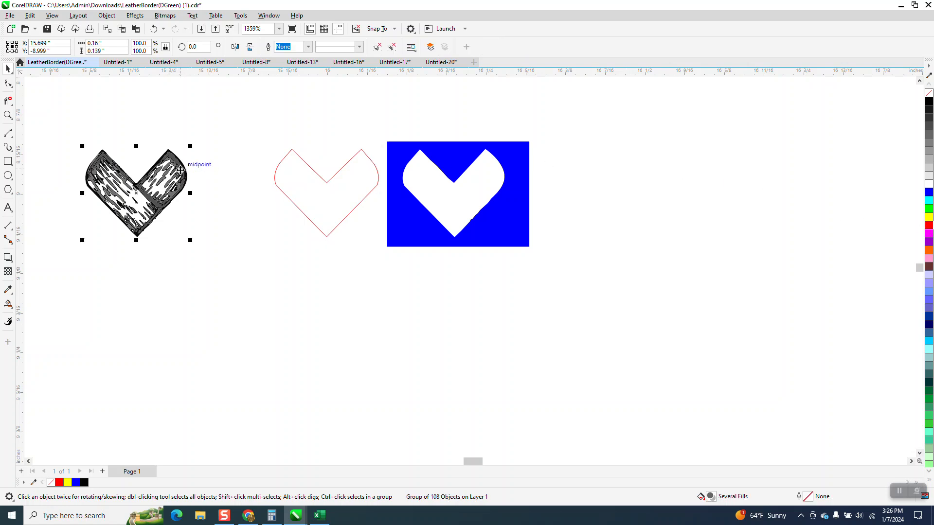
key(Right)
key(Right)
key(Right)
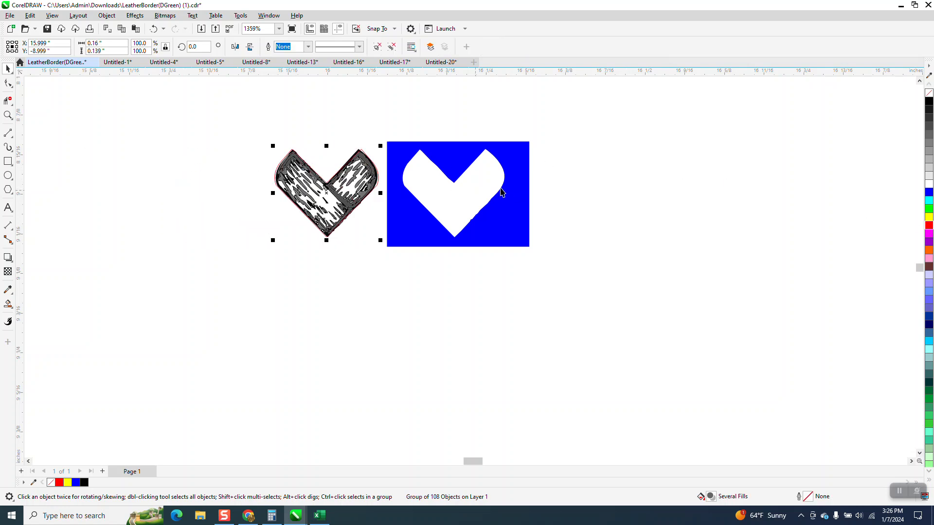
click(505, 191)
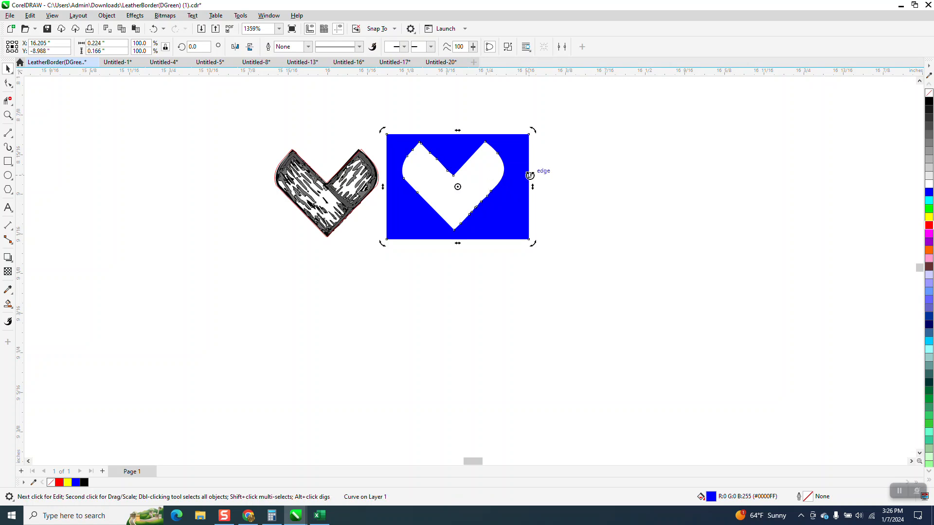
Delete the blue rectangle with the chevron cutout
key(Delete)
click(7, 116)
drag(258, 127, 513, 281)
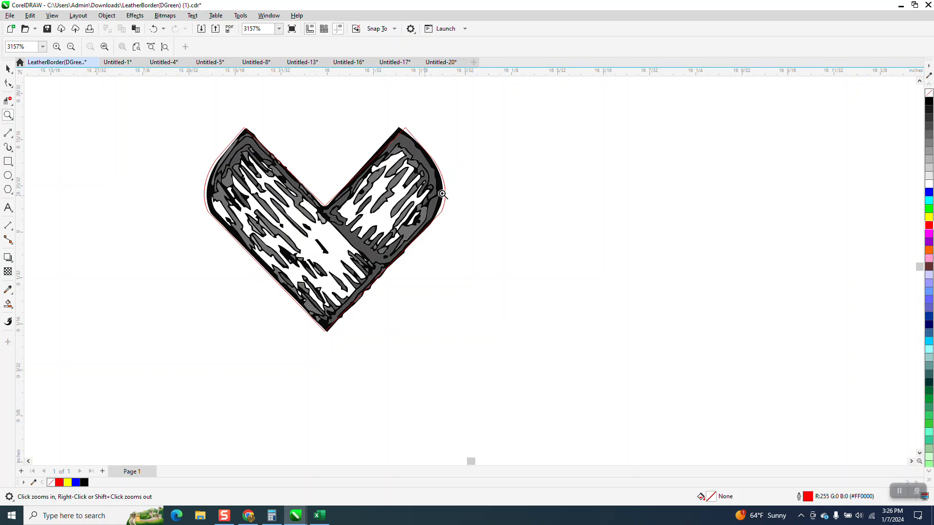
Move the red chevron outline and the grouped leather link each 0.1 in right
click(8, 69)
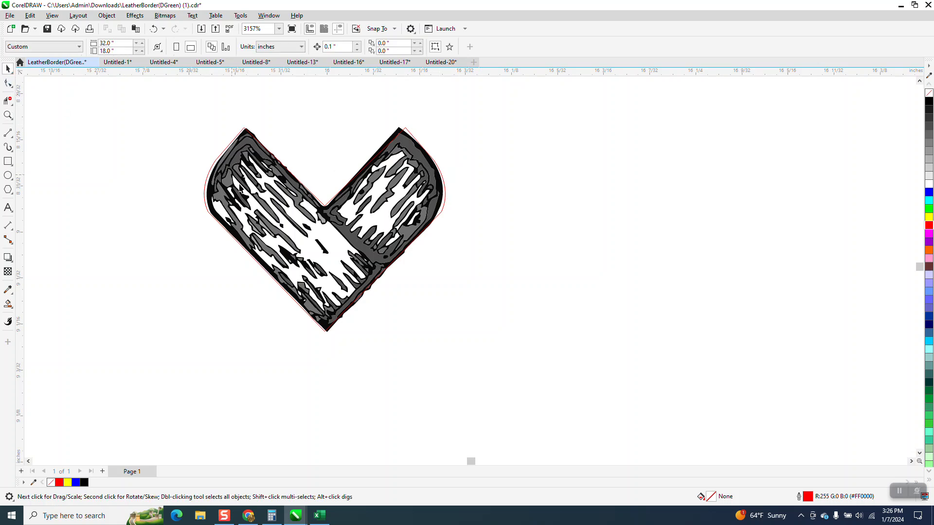
click(336, 224)
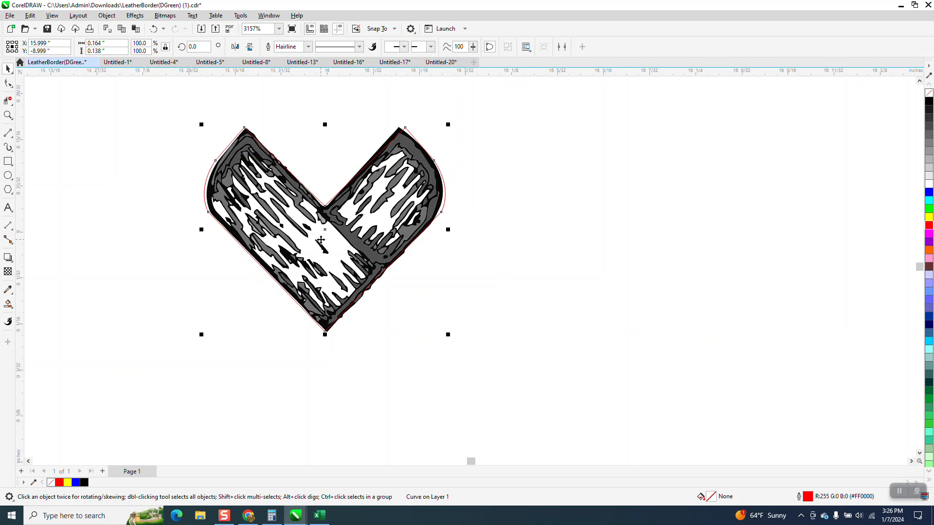
key(Right)
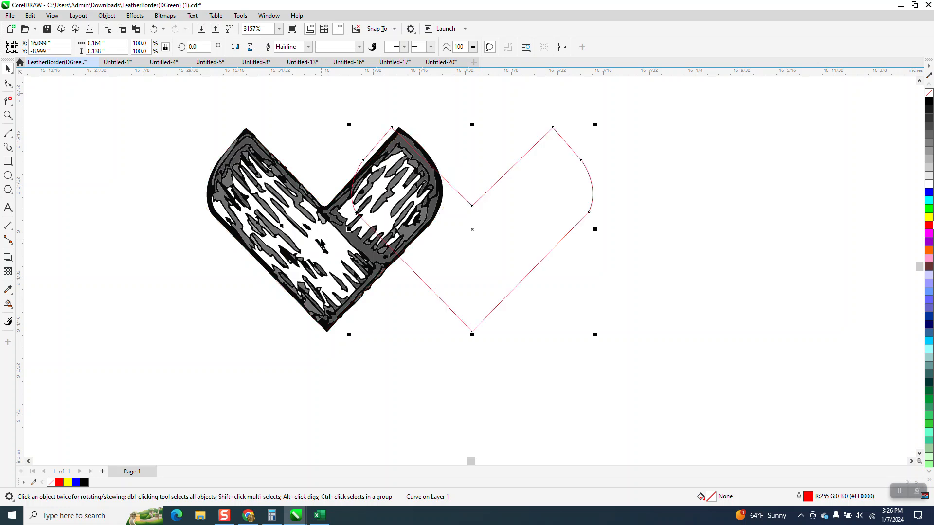
key(Escape)
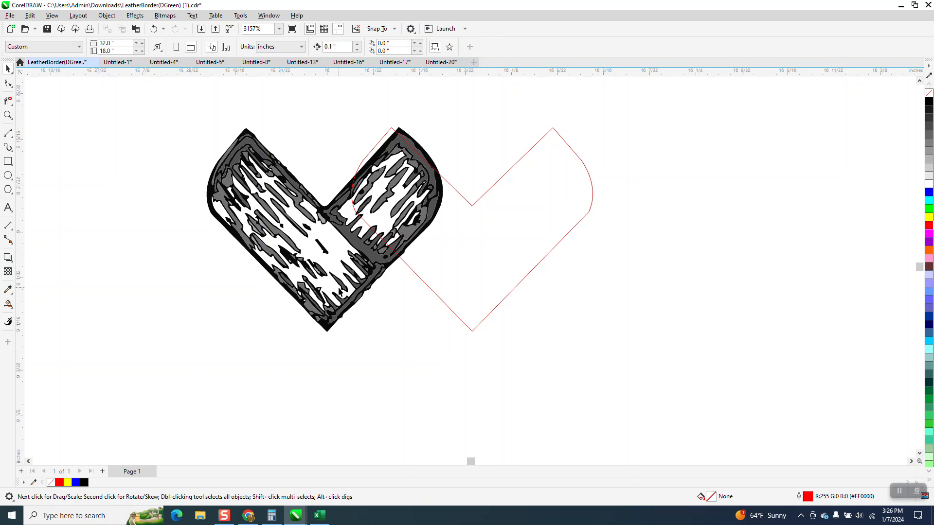
click(349, 295)
key(Right)
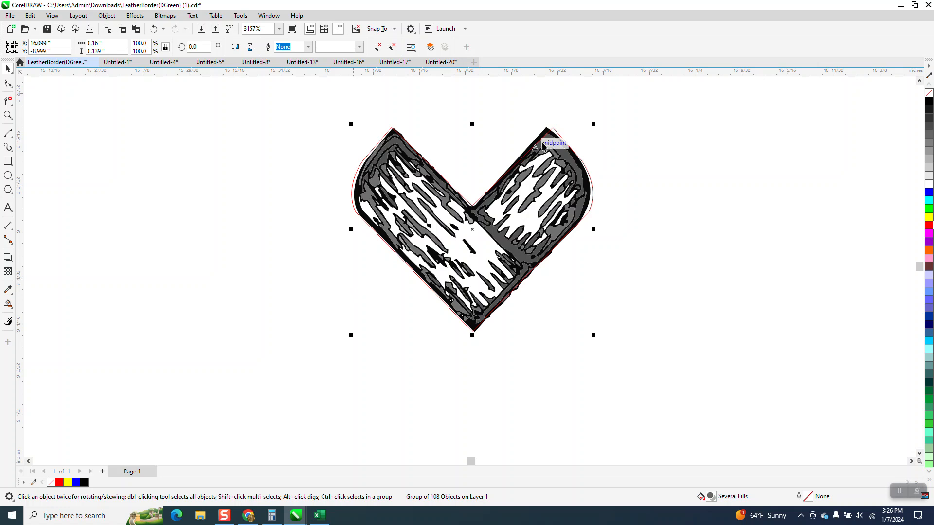
Enlarge the leather link to 105.8% about its centre and intersect it with the red chevron outline
drag(594, 126, 612, 119)
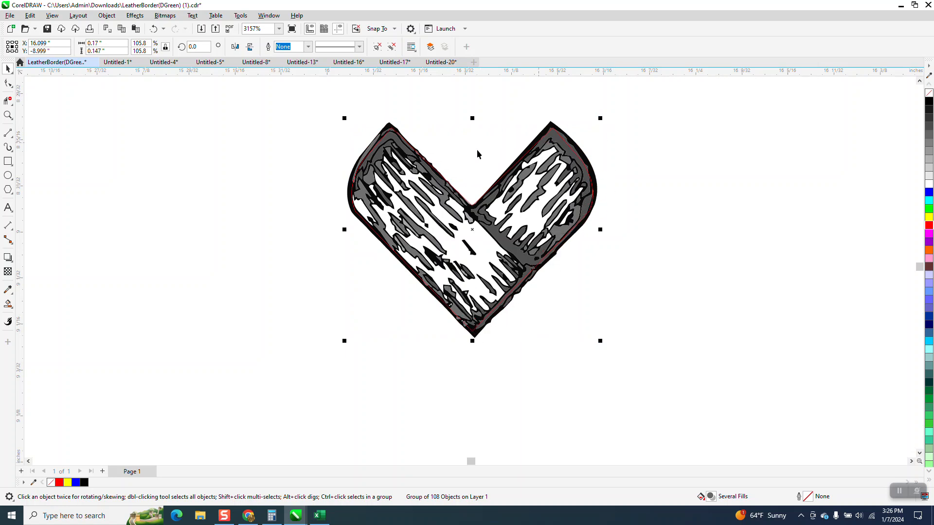
drag(277, 104, 702, 375)
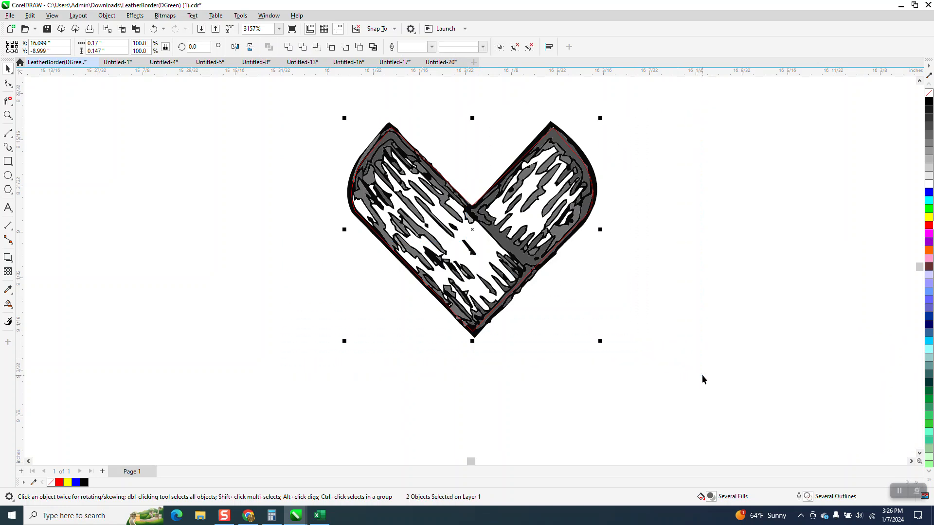
click(317, 47)
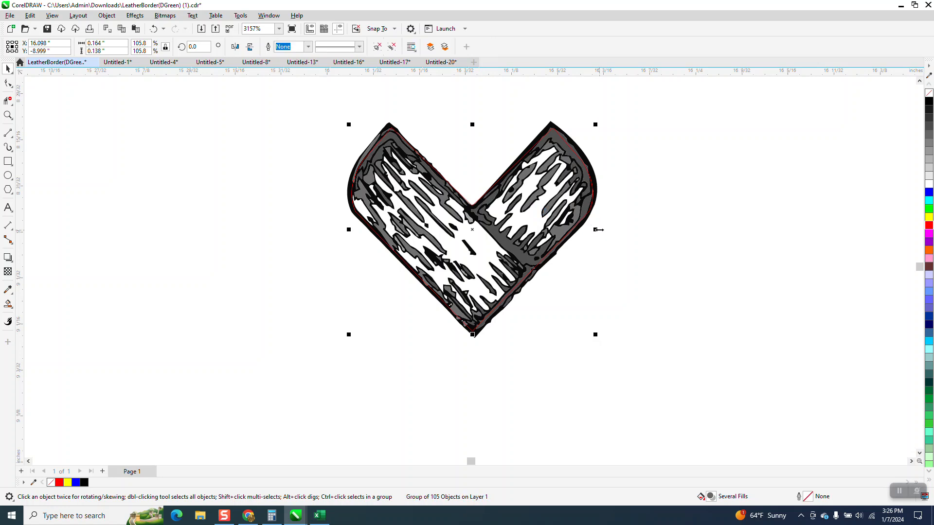
Move the intersected leather link 0.2 in left and the red chevron outline 0.1 in right
key(Left)
key(Left)
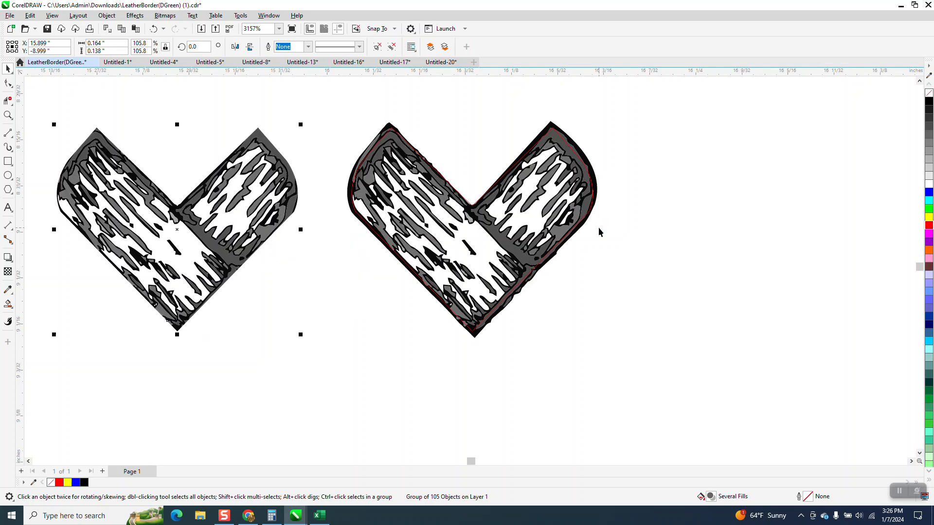
click(592, 190)
key(Right)
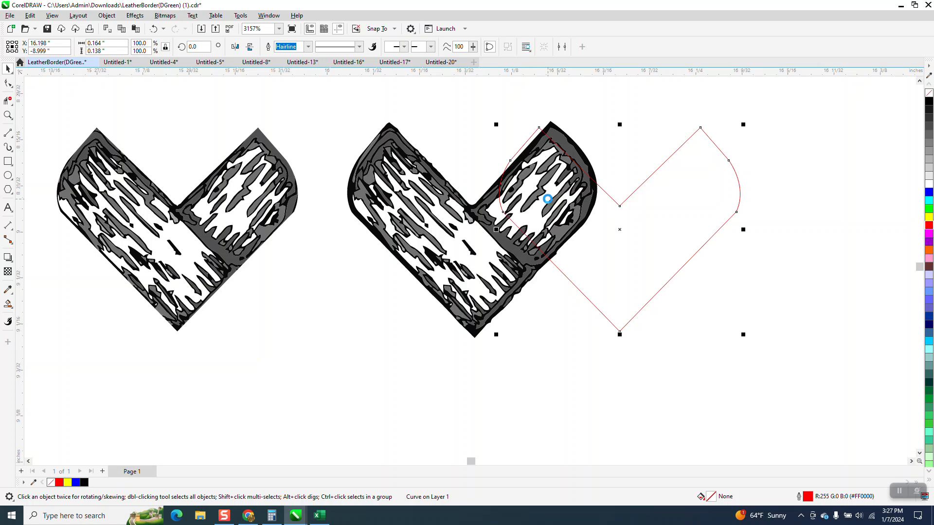
Give the red chevron outline a black colour and a 0.25 pt width
right_click(928, 103)
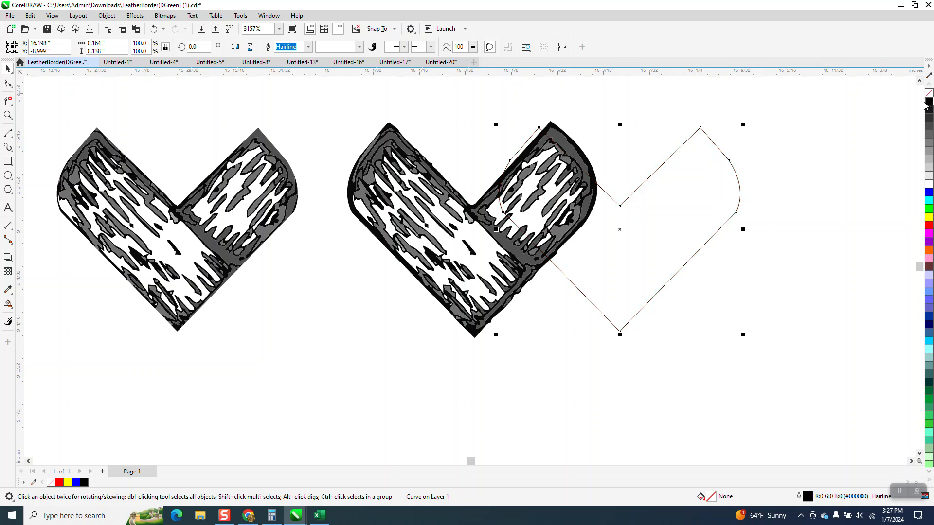
click(308, 46)
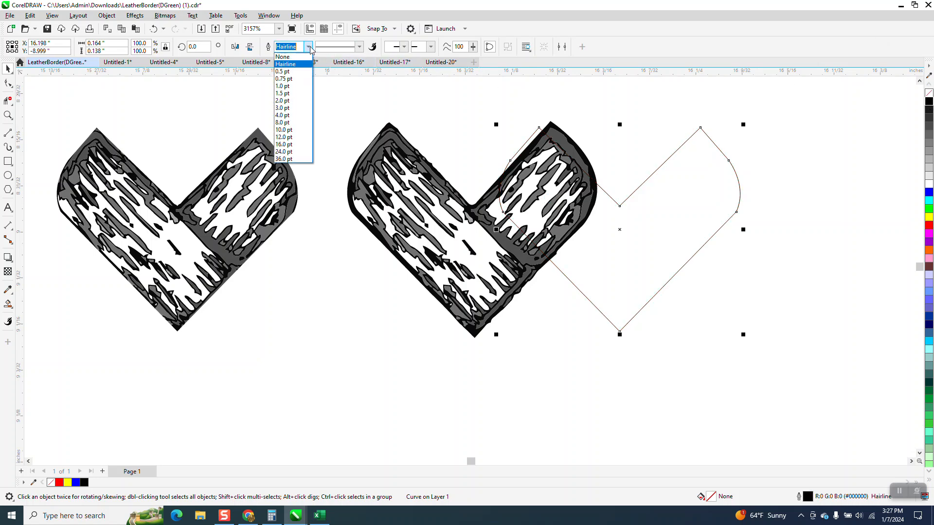
click(294, 72)
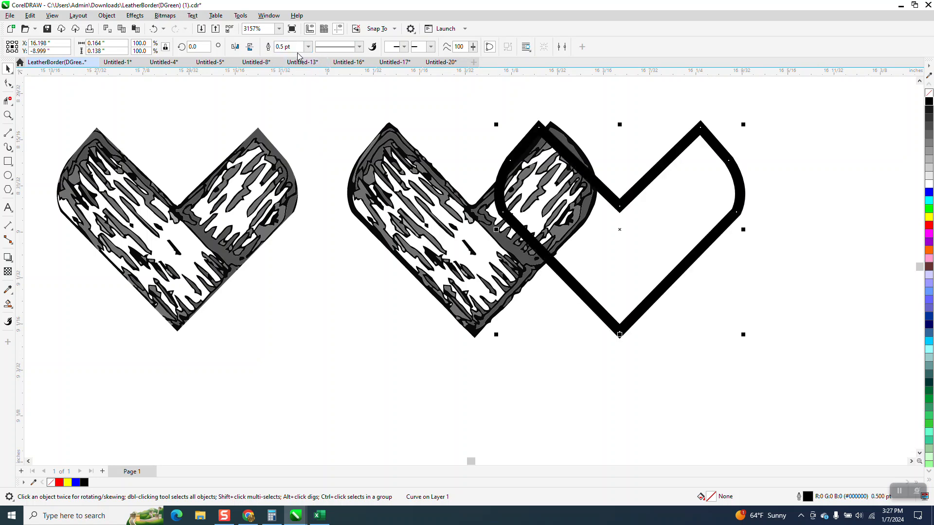
click(287, 47)
text(.)
key(Return)
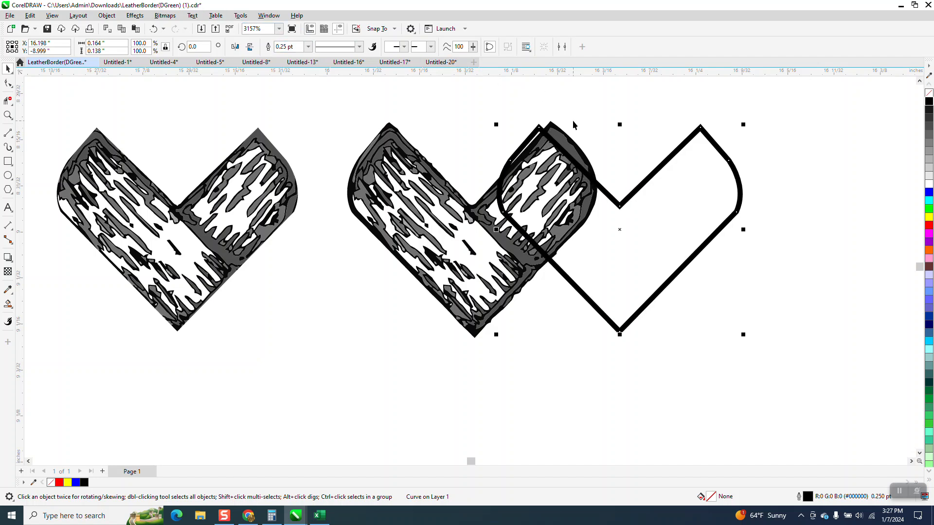
Move the black chevron outline 0.3 in left onto the intersected link and group the two
key(Left)
key(Left)
key(Left)
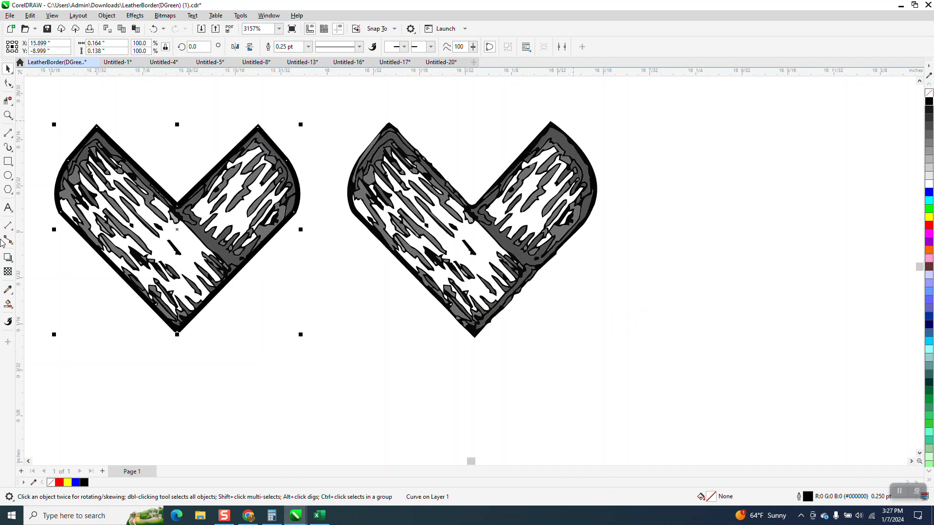
drag(33, 103, 338, 349)
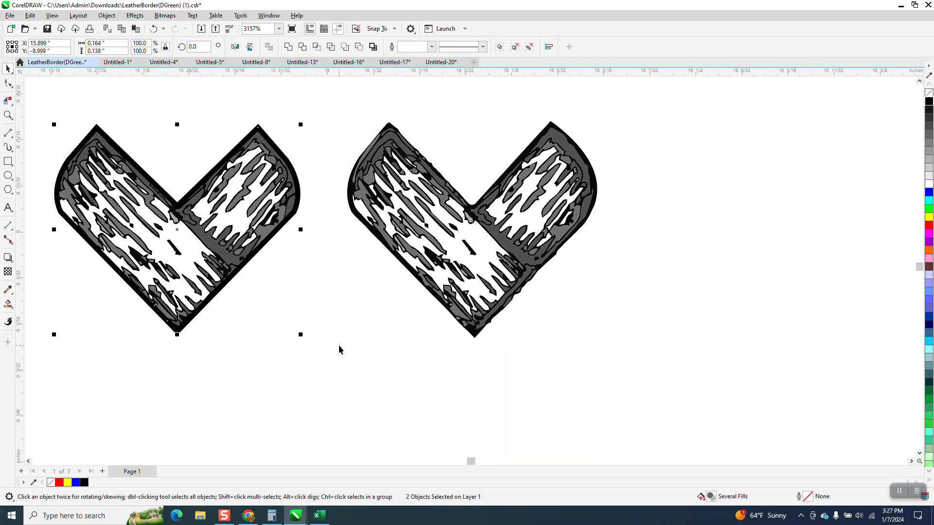
key(ctrl+g)
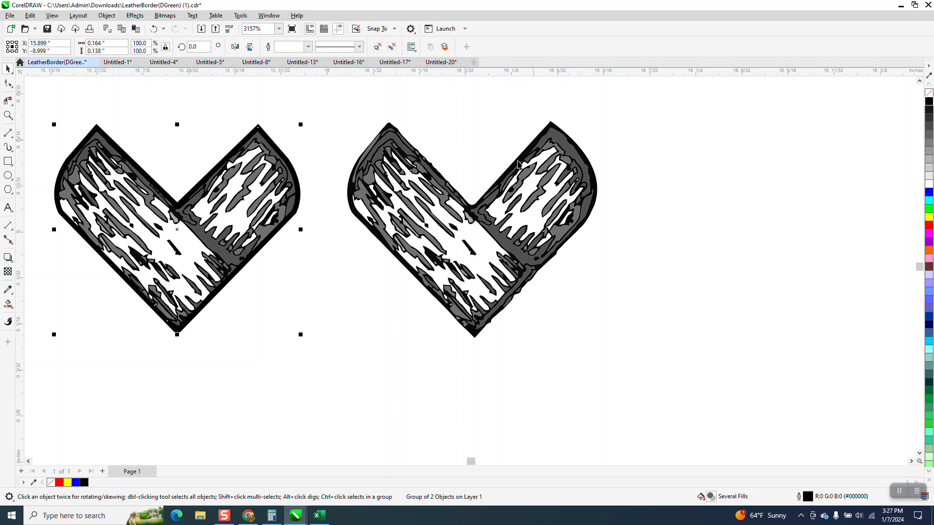
Delete the leftover enlarged leather link
click(468, 204)
key(Delete)
scroll(389, 141, down, 2)
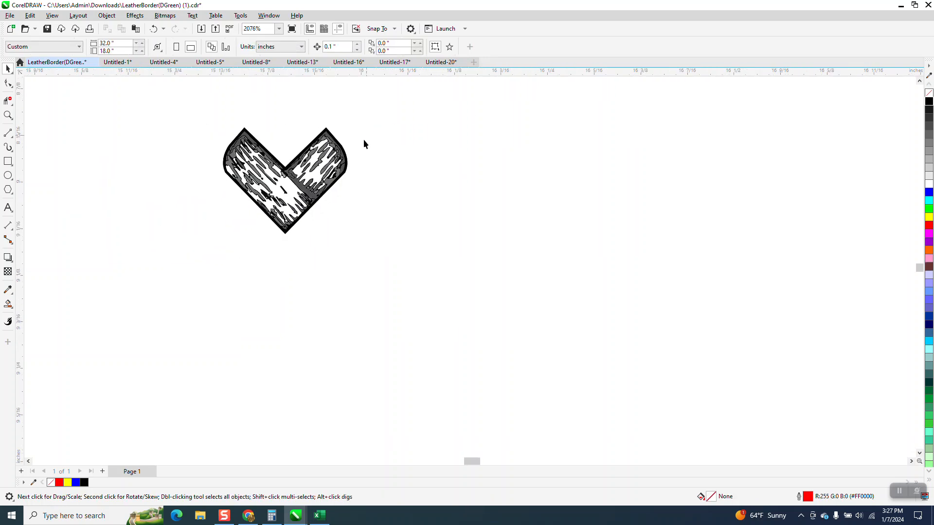
Move the grouped link right to about X 16.1 in and rotate it 90 degrees
drag(315, 184, 475, 212)
click(196, 47)
text(90)
key(Return)
Measure the distance from the chevron's inner notch to its tip with a parallel dimension, leaving no dimension in the drawing
click(8, 115)
drag(360, 113, 575, 269)
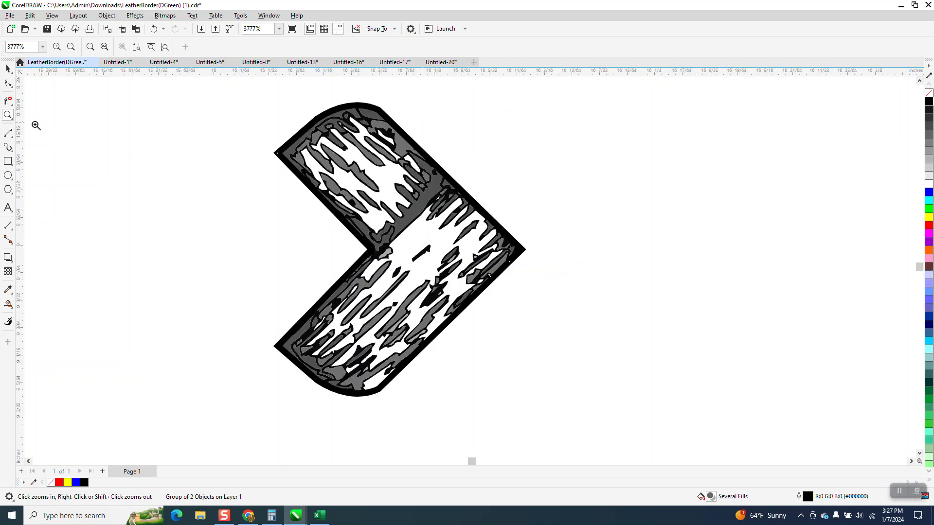
click(13, 229)
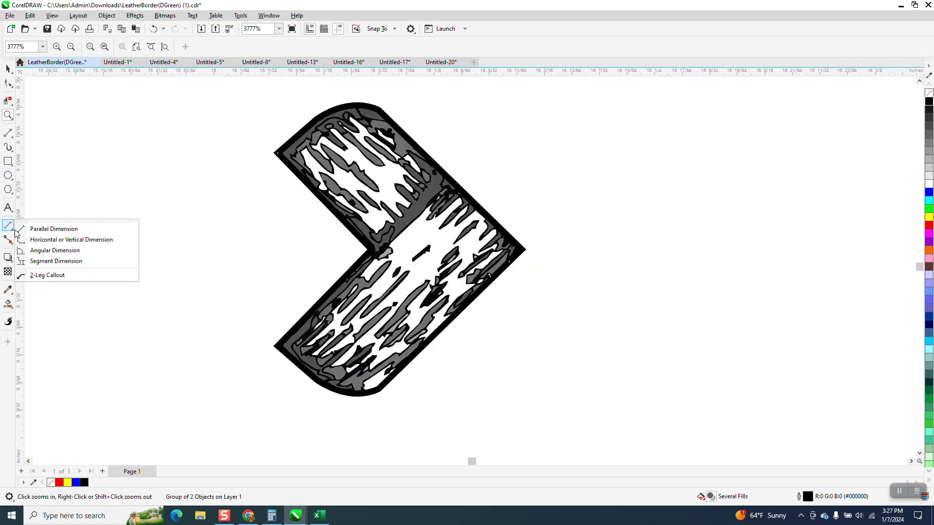
click(46, 228)
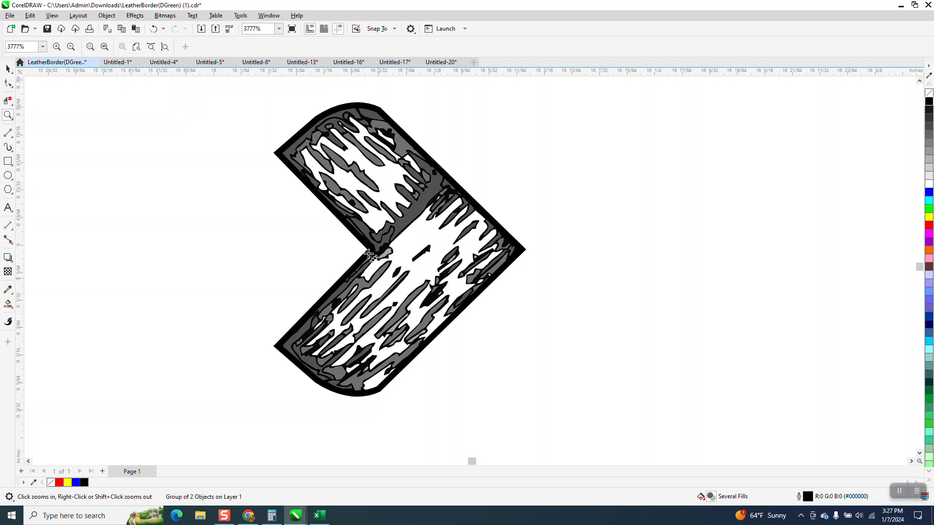
drag(370, 250, 523, 249)
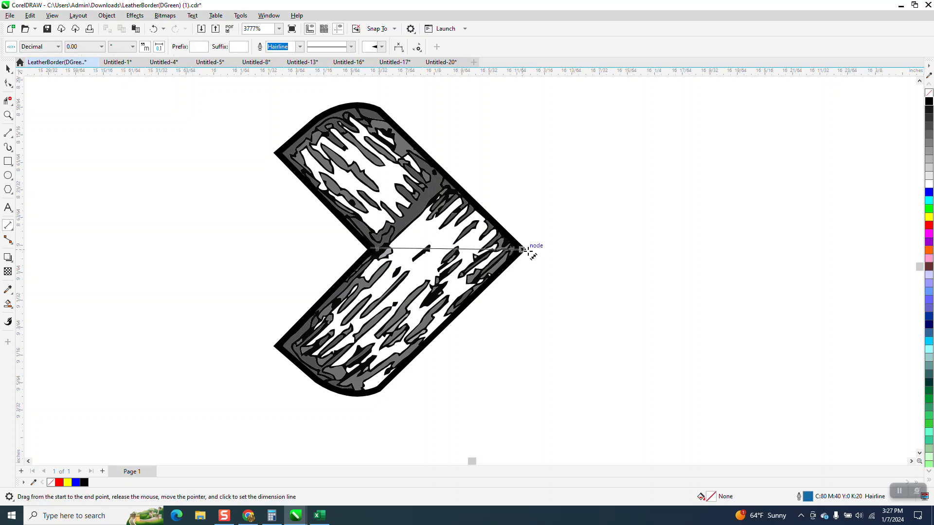
click(554, 265)
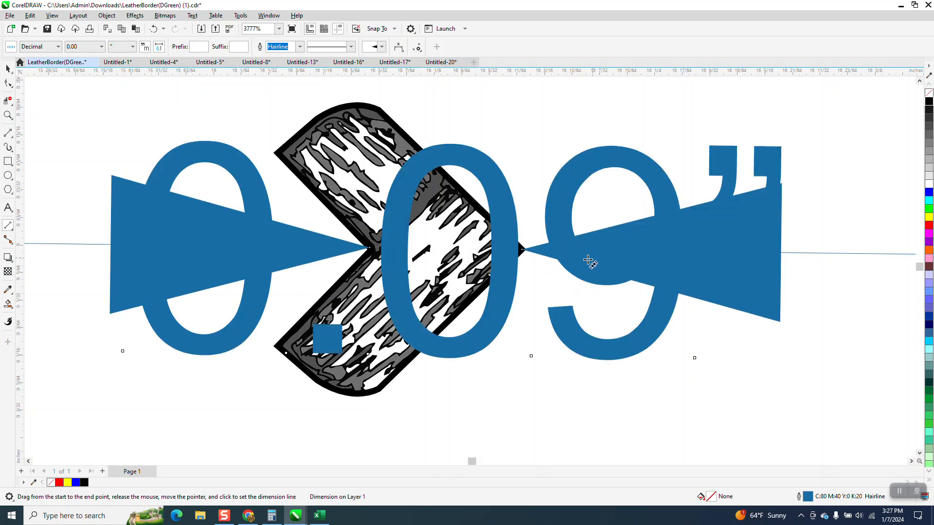
key(ctrl+z)
drag(522, 249, 368, 252)
click(368, 252)
key(Delete)
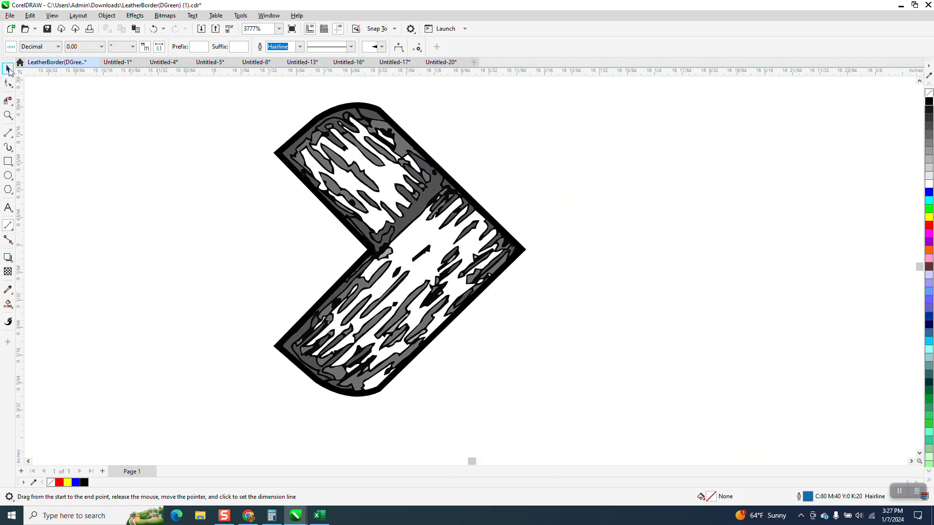
Move the rotated link 0.09 in right and place a duplicate 0.09 in to its left, using a 0.09 in nudge distance
click(9, 70)
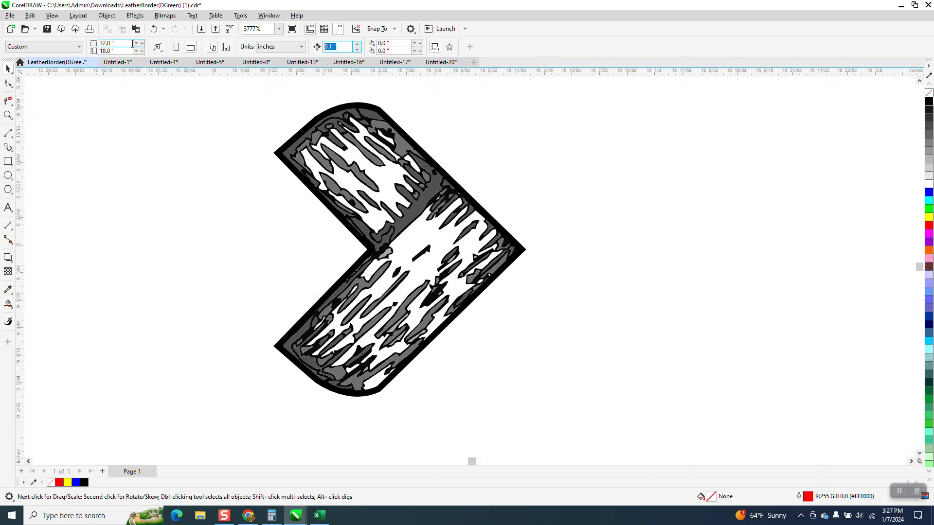
click(421, 209)
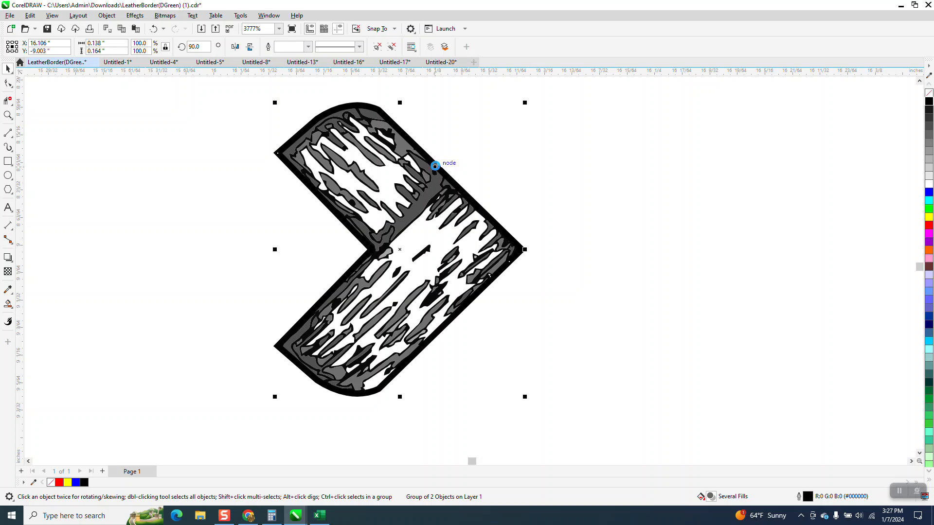
key(Right)
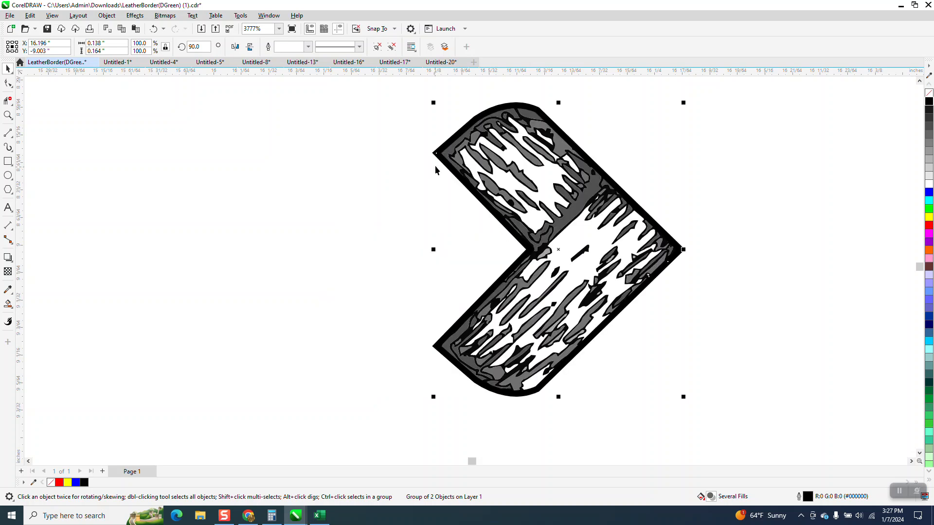
key(KP_Add)
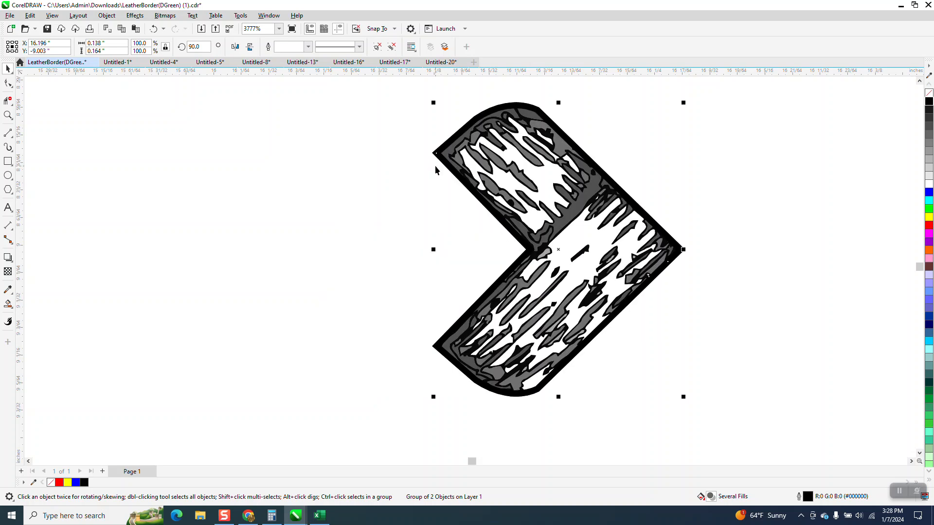
key(Down)
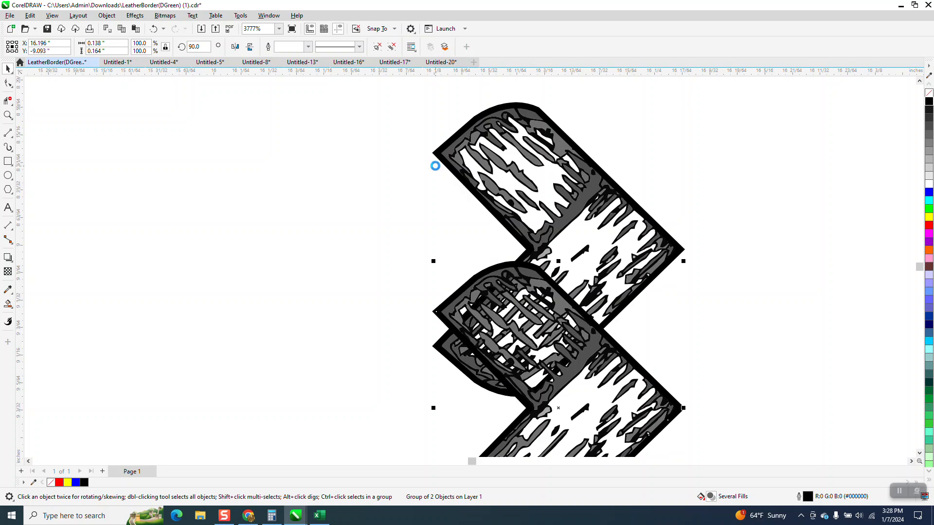
key(Up)
key(Left)
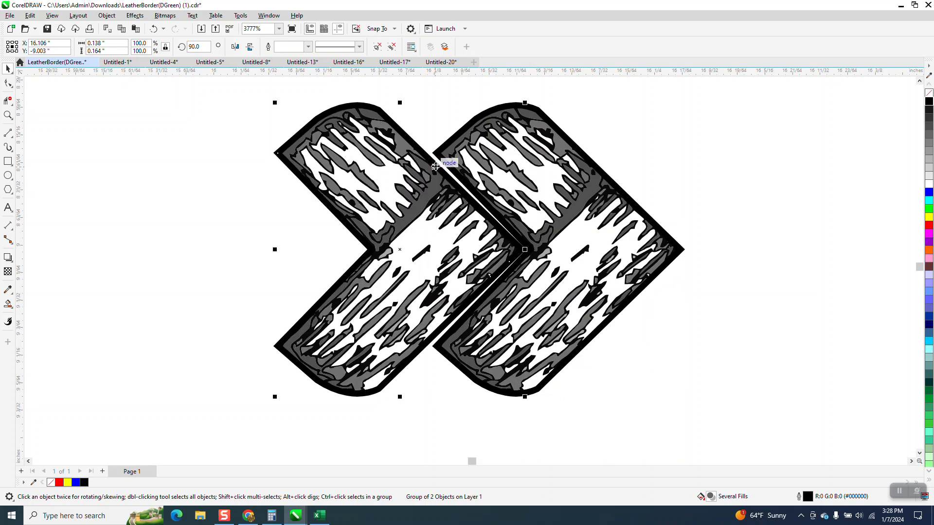
Delete the left duplicate, copy and paste the remaining link, and nudge the copy left
key(Delete)
click(535, 200)
key(ctrl+c)
key(ctrl+v)
key(Left)
Undo the duplicating, rotating, grouping and outline changes back to the red hairline chevron beside the two leather links
click(156, 30)
click(157, 30)
click(157, 29)
click(157, 28)
click(157, 30)
click(156, 29)
click(155, 28)
click(155, 28)
click(156, 29)
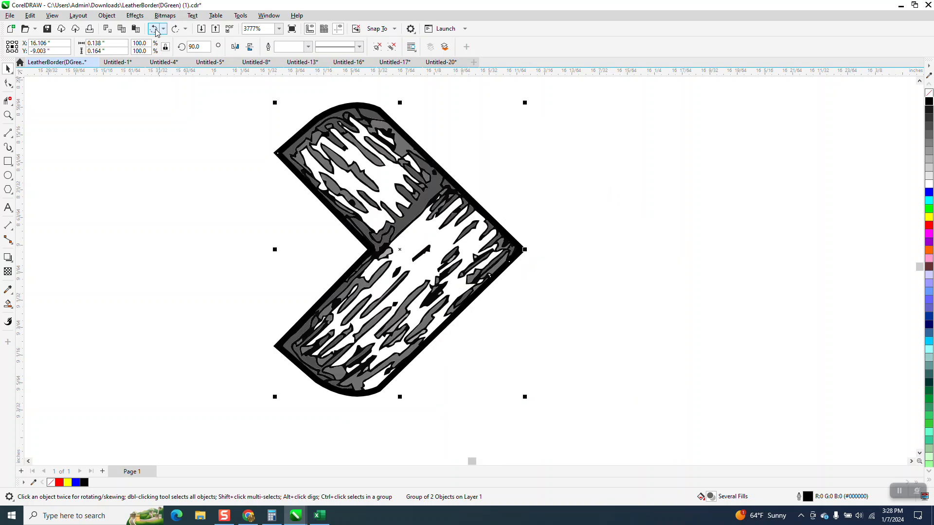
click(155, 29)
click(155, 30)
click(155, 30)
click(155, 29)
click(154, 29)
click(155, 29)
click(154, 30)
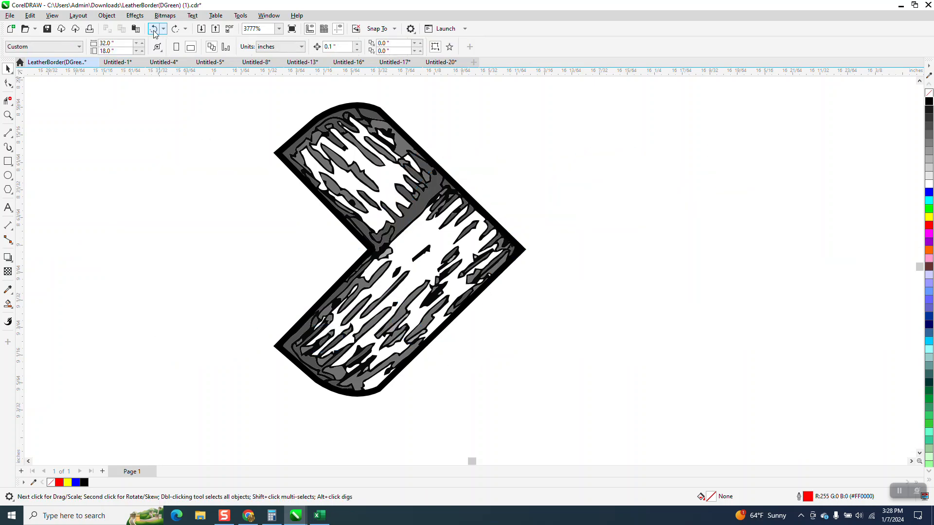
click(155, 30)
click(155, 30)
click(155, 30)
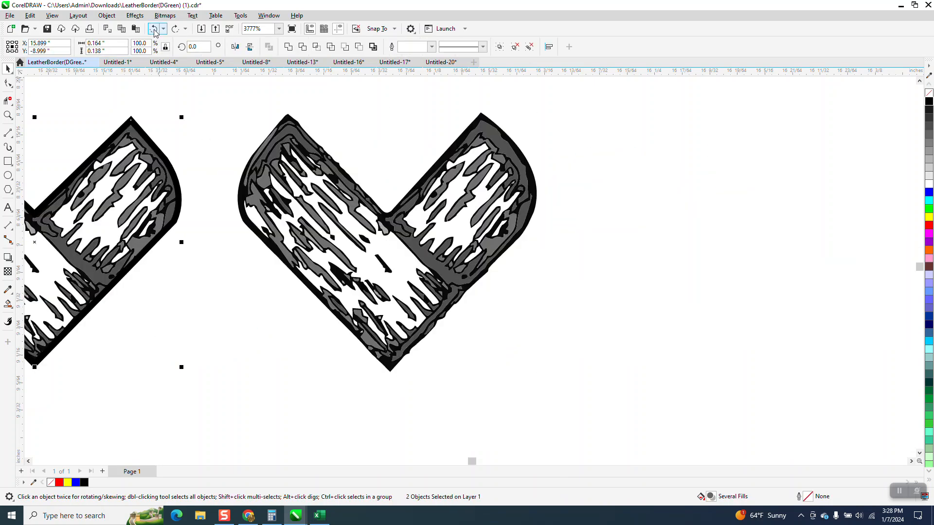
click(155, 30)
click(155, 30)
click(154, 30)
click(154, 29)
click(154, 30)
click(154, 30)
click(153, 31)
click(154, 31)
scroll(311, 134, down, 1)
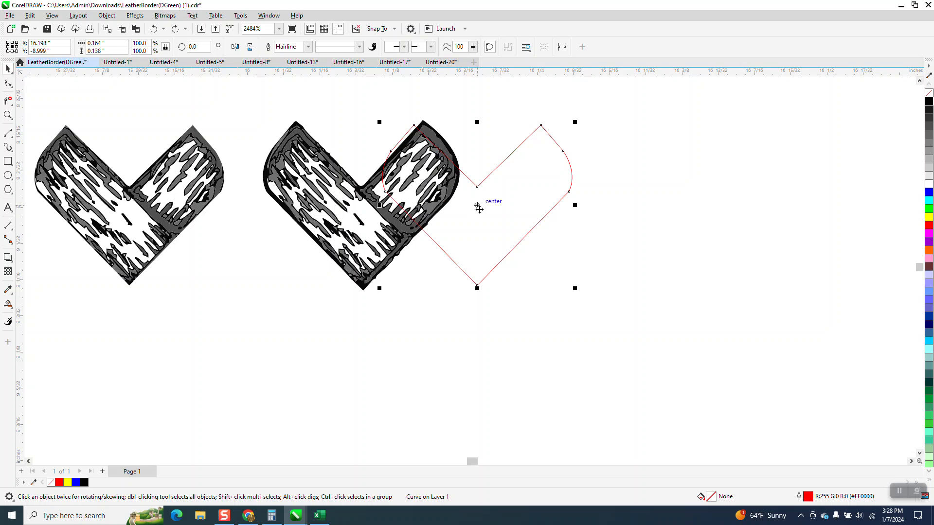
Move the red chevron clear of the leather links and measure its tip-to-notch distance with a parallel dimension, leaving no dimension in the drawing
drag(479, 206, 590, 226)
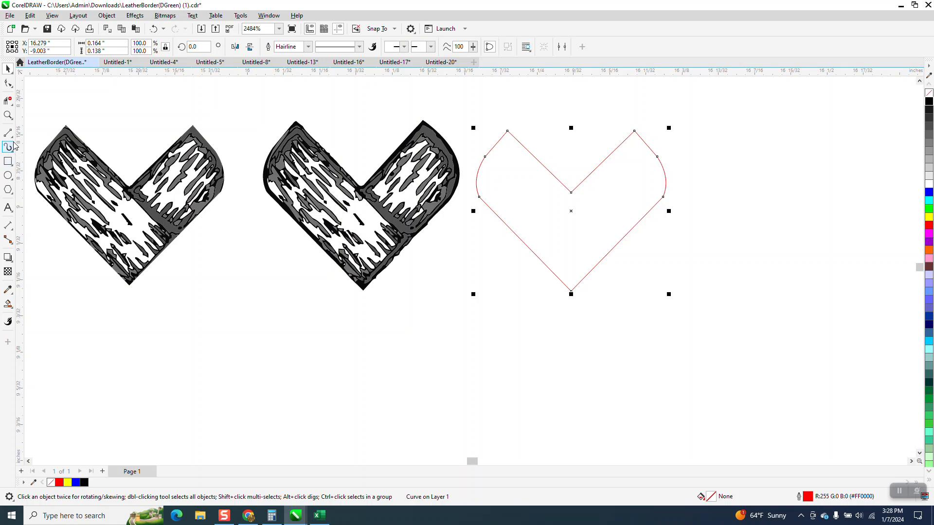
click(9, 228)
click(54, 229)
drag(571, 291, 571, 193)
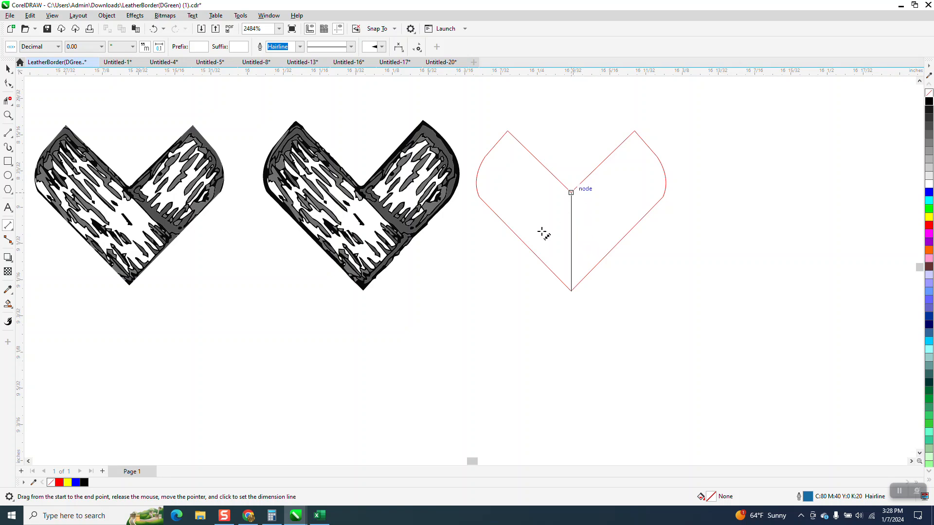
click(8, 69)
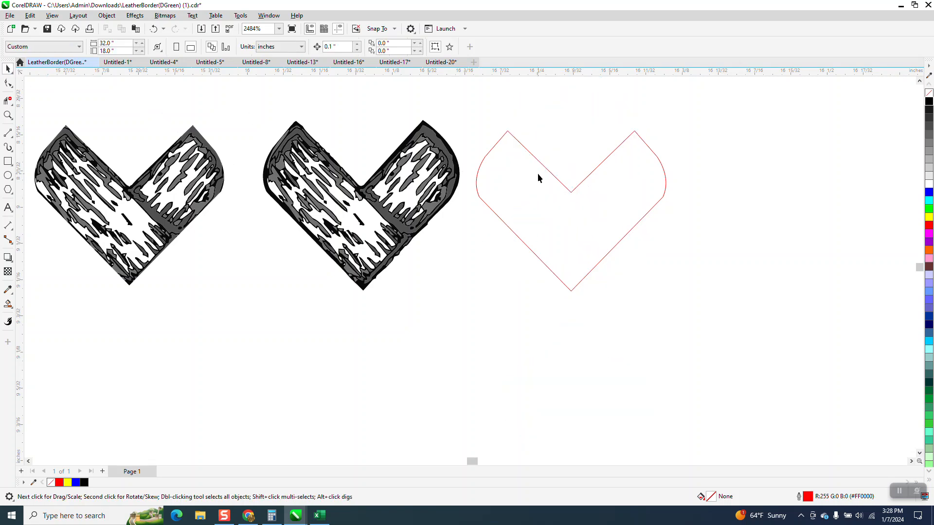
Set the nudge distance to 0.09 in and place a duplicate of the red chevron 0.09 in below the original
click(339, 44)
text(.09)
click(565, 195)
key(KP_Add)
key(Down)
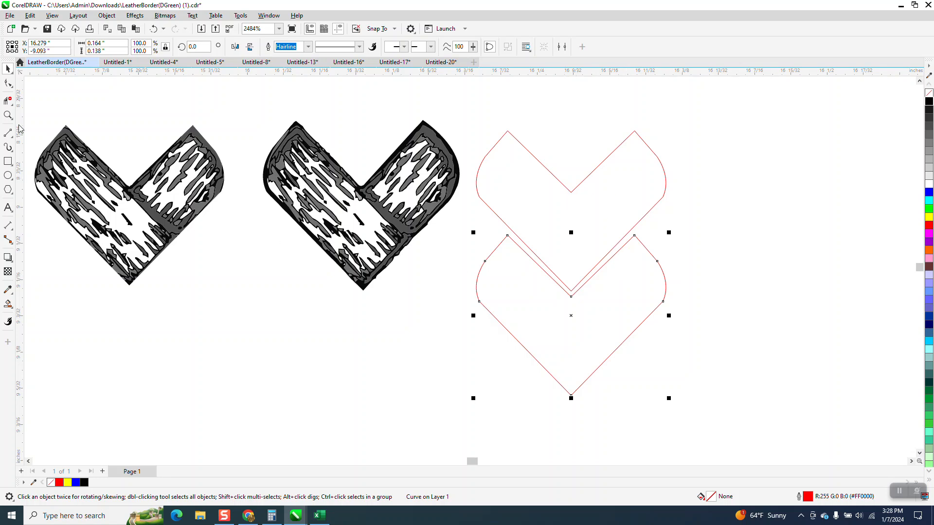
Reshape the lower chevron by snapping its two upper corner nodes and inner notch node onto the lower edges and tip of the upper chevron
click(8, 115)
drag(470, 216, 820, 385)
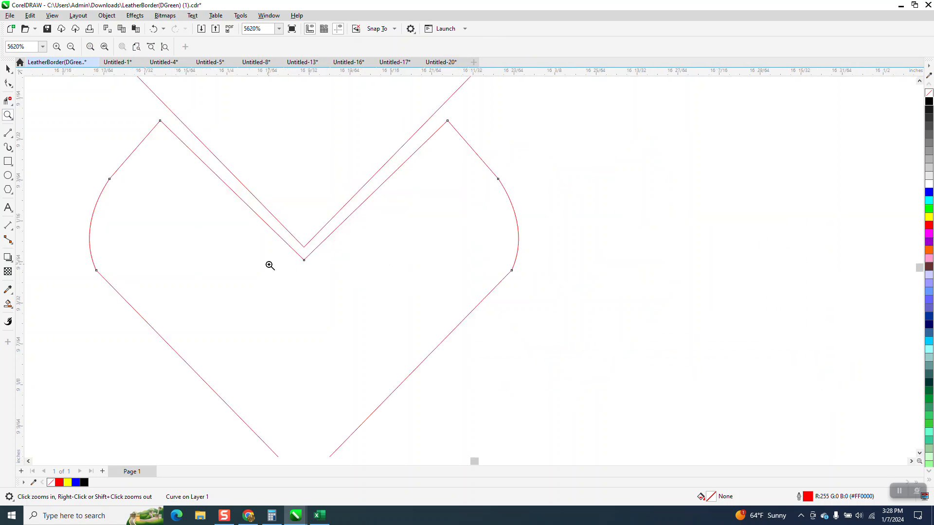
click(8, 83)
key(F10)
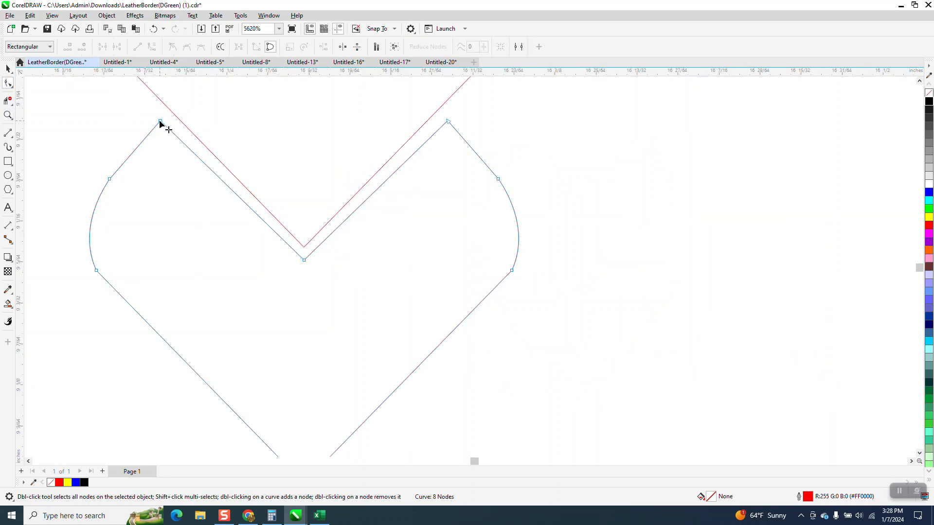
drag(160, 121, 171, 110)
drag(304, 261, 304, 247)
drag(447, 121, 438, 110)
scroll(418, 240, down, 3)
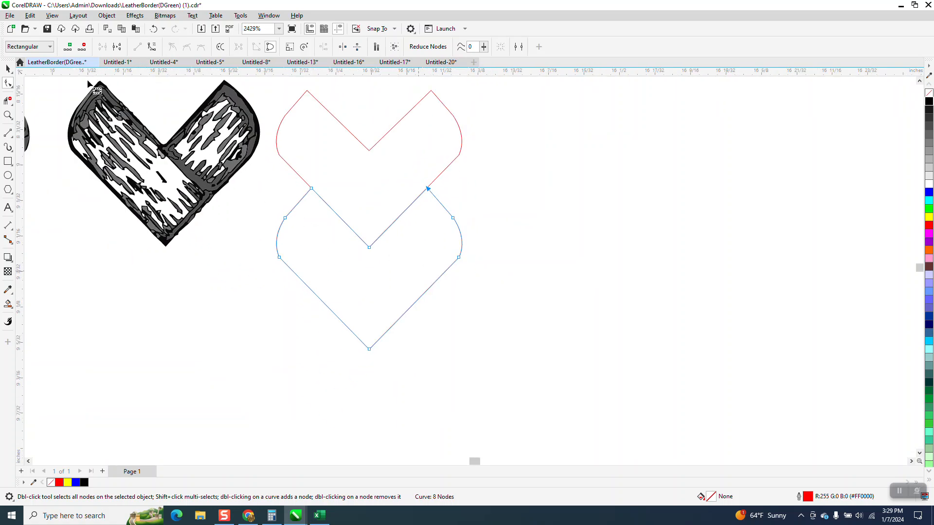
Delete the original upper chevron and select the reshaped one
click(8, 69)
click(405, 136)
key(Delete)
click(432, 215)
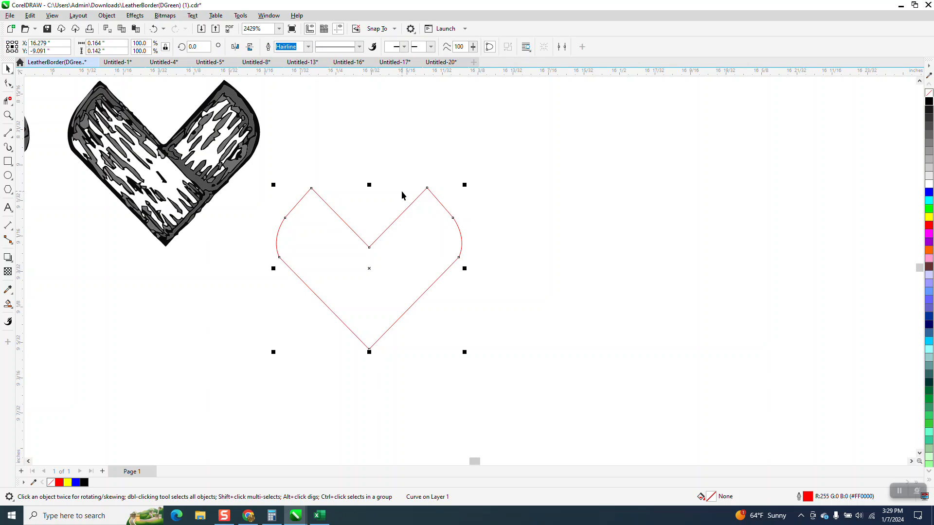
Place a duplicate 0.09 in below the reshaped chevron to check how they nest, and delete that duplicate
key(ctrl+d)
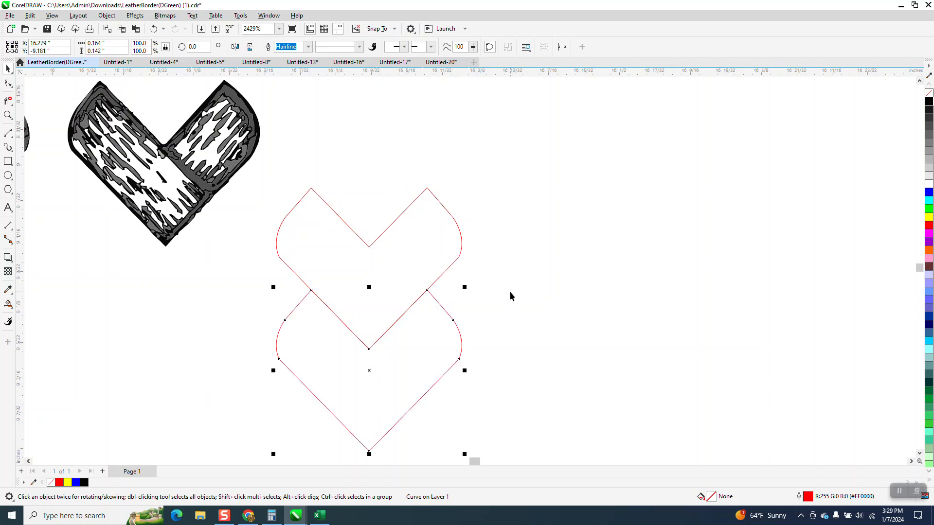
key(Delete)
click(368, 248)
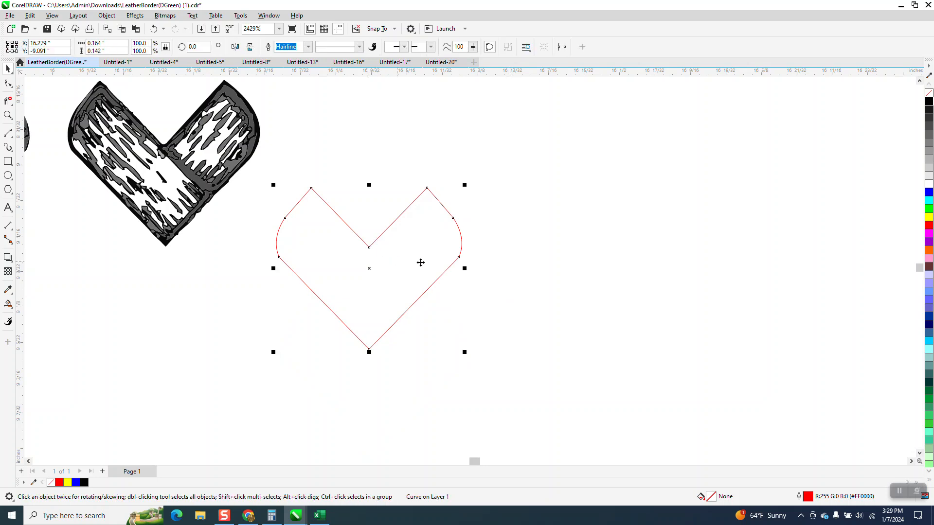
Center the black-edged leather link and the red chevron on the page, moving the other leather link below them
scroll(428, 265, down, 1)
scroll(509, 285, down, 1)
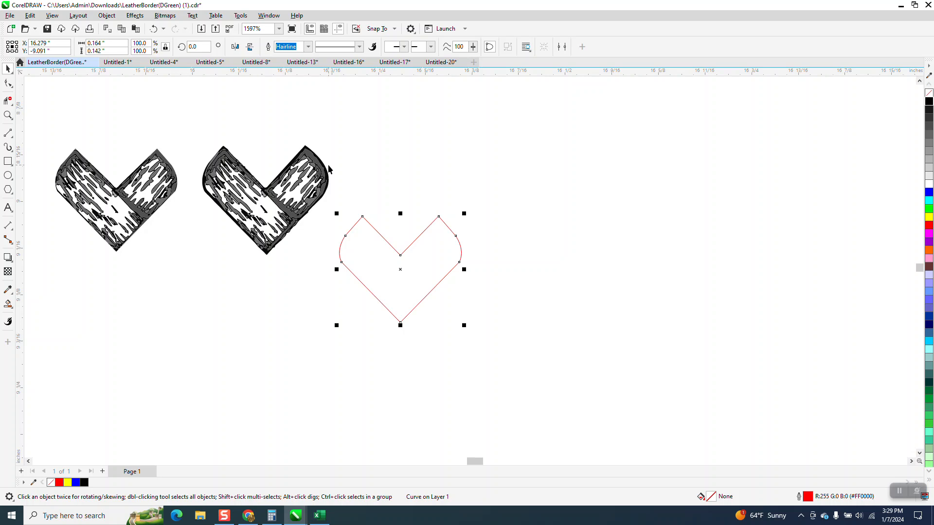
drag(326, 171, 406, 169)
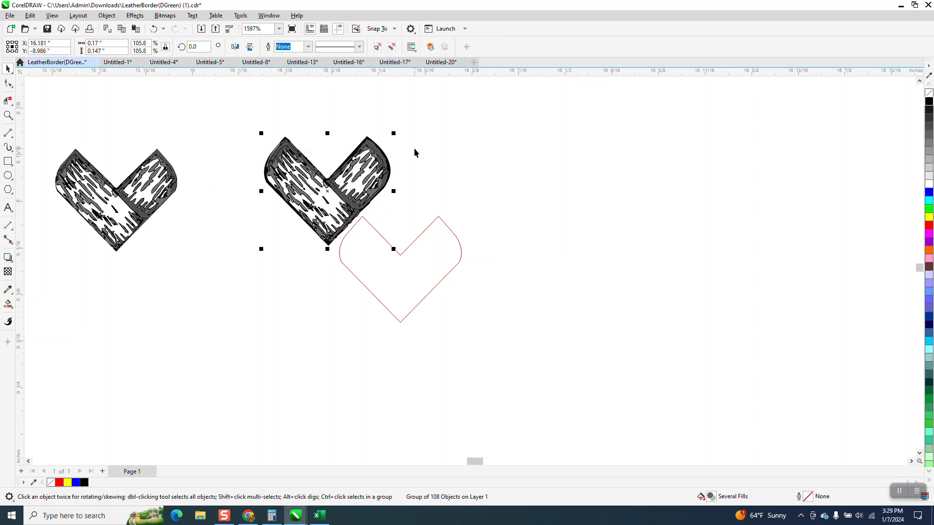
key(ctrl+z)
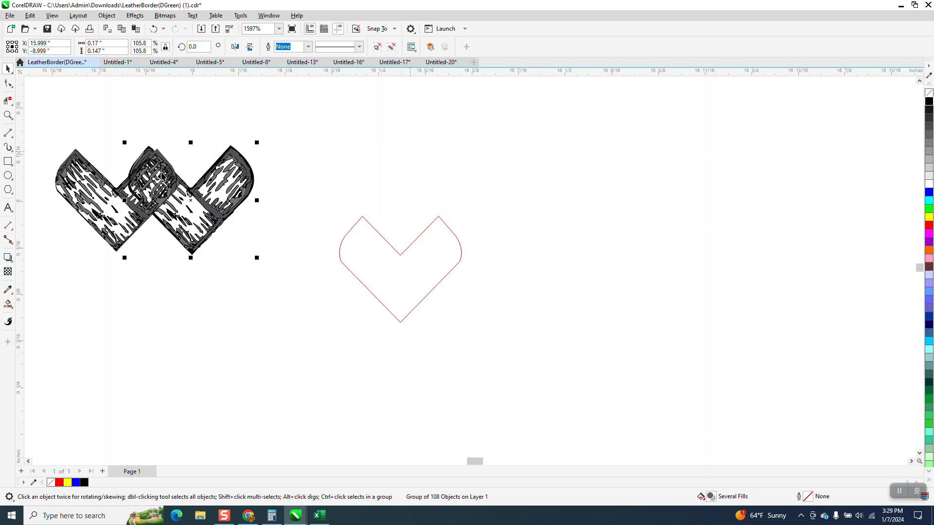
drag(119, 198, 111, 308)
click(377, 279)
key(p)
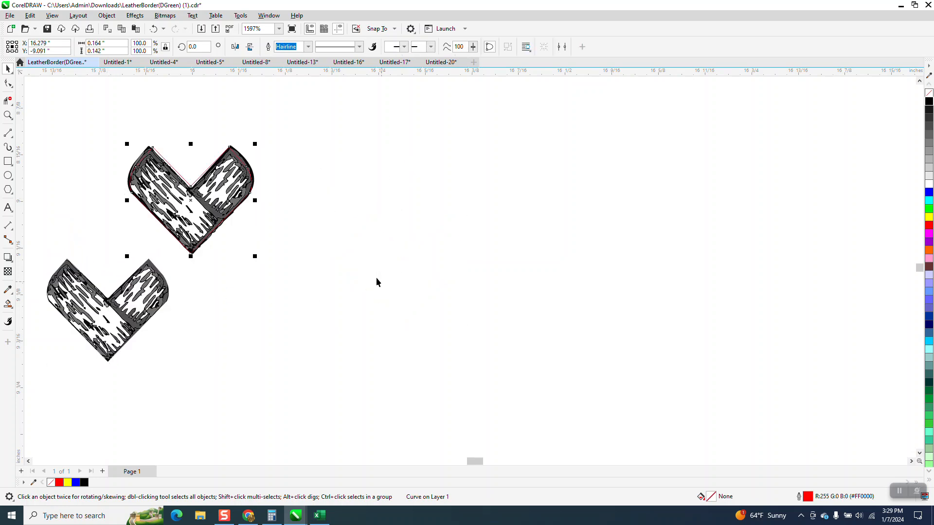
Set the nudge distance to 0.01 in and nudge the centered leather link right relative to the red chevron
click(7, 115)
drag(118, 136, 442, 284)
click(7, 69)
click(151, 127)
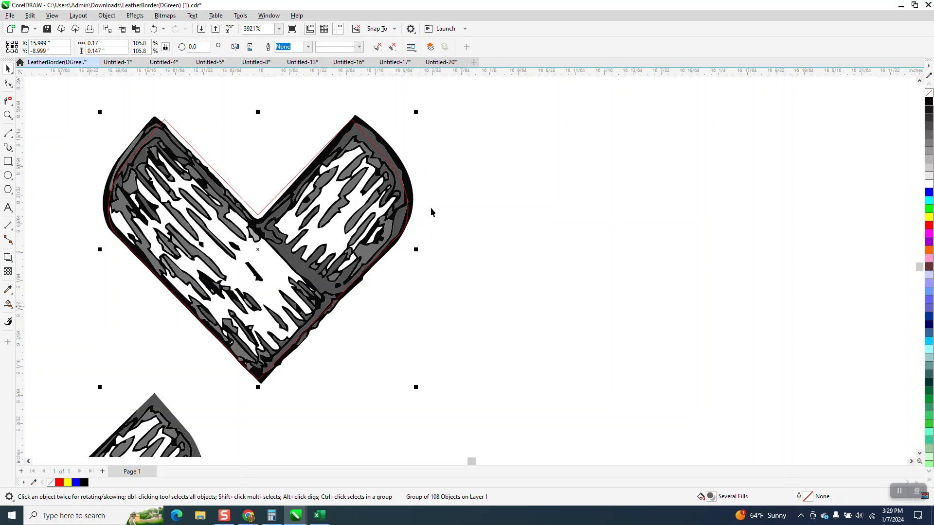
click(447, 150)
click(331, 47)
key(BackSpace)
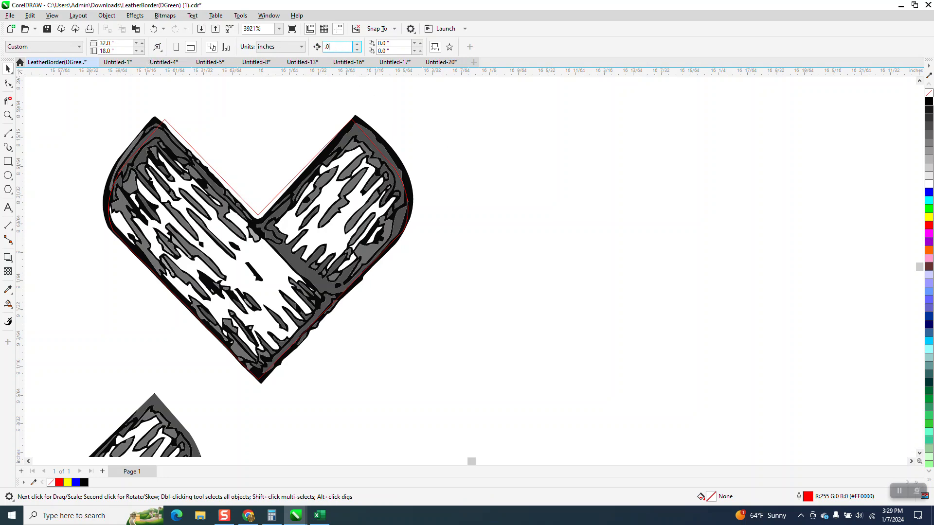
click(393, 151)
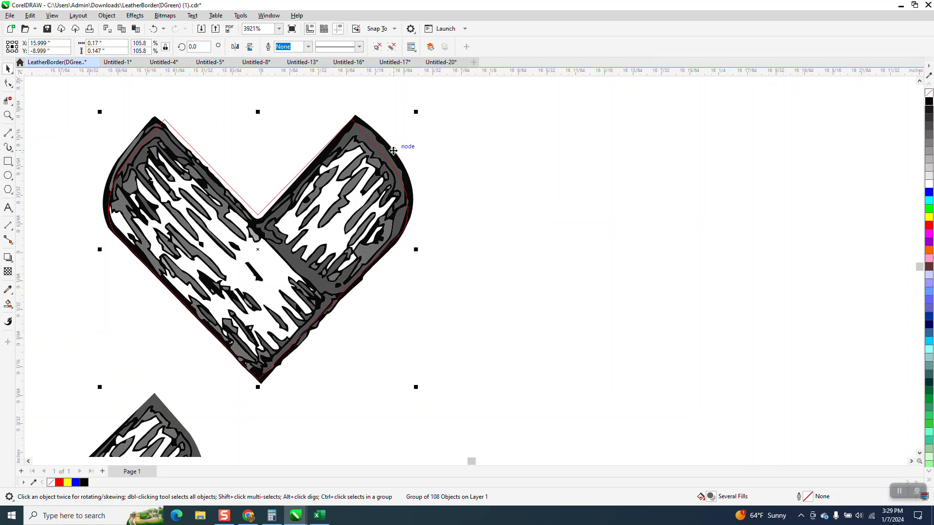
key(Right)
click(326, 119)
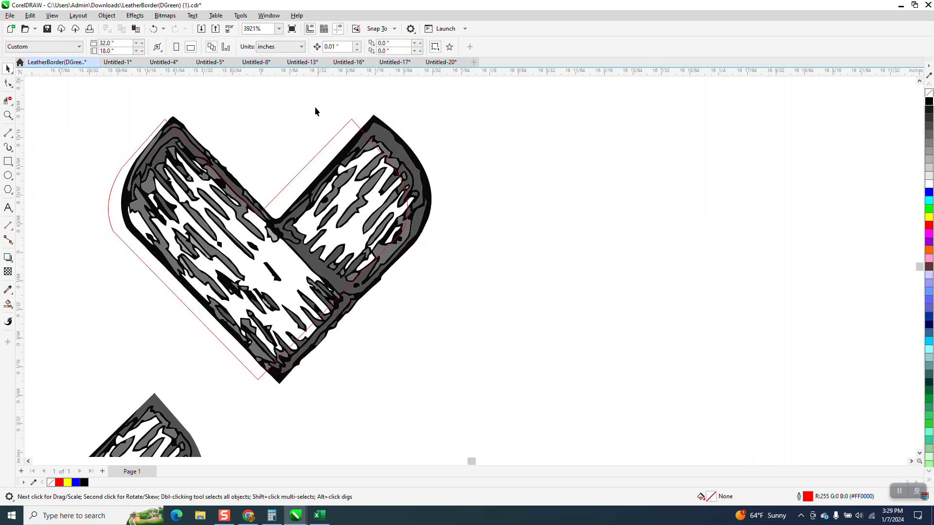
Set the nudge distance to 0.001 in and nudge the leather link left and up until its notch meets the red chevron's notch
double_click(335, 47)
key(BackSpace)
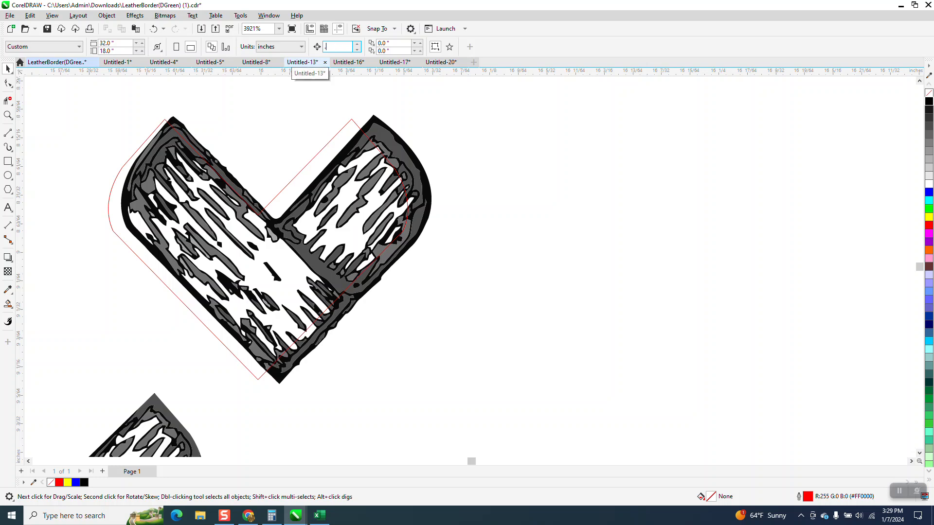
click(407, 156)
key(Left)
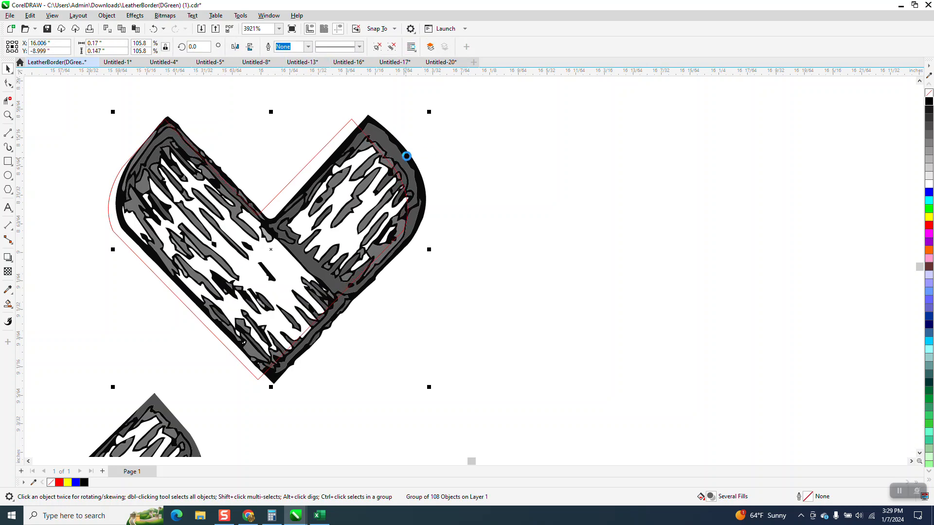
key(Left)
key(Right)
key(Up)
key(Up)
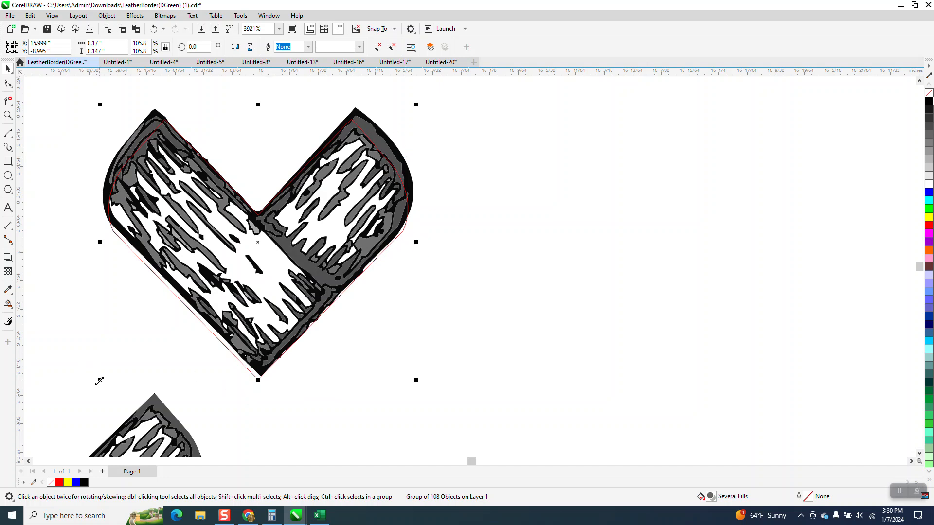
Enlarge the leather link about its center to about 0.177 by 0.154 in and nudge it 0.001 in left to cover the red chevron
drag(98, 379, 94, 391)
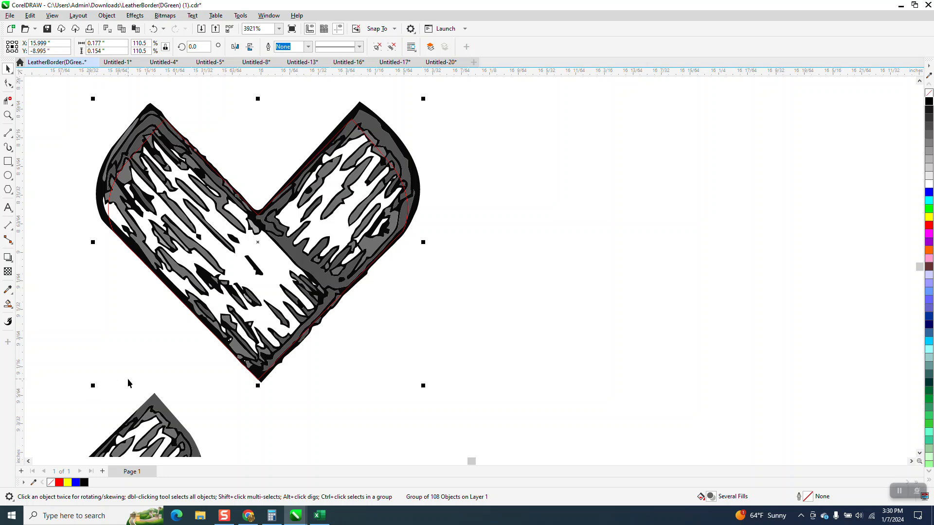
key(Left)
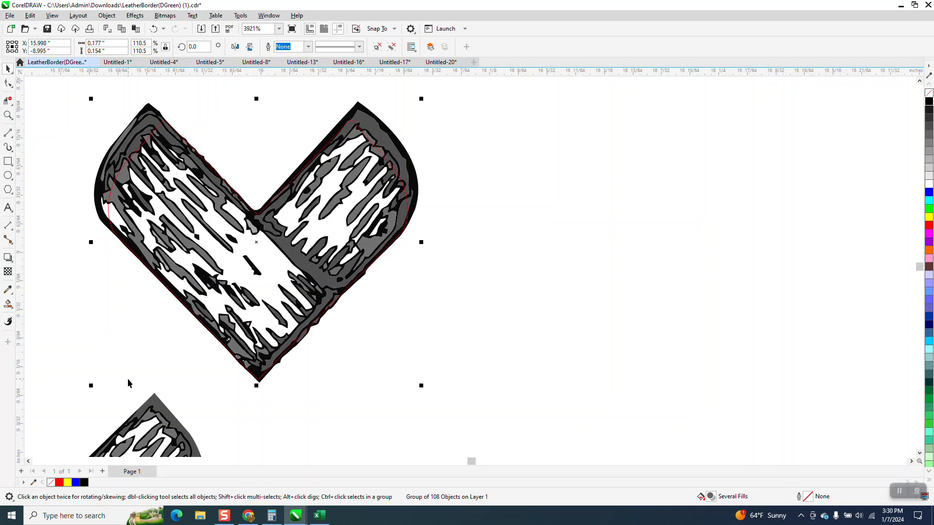
scroll(151, 268, down, 2)
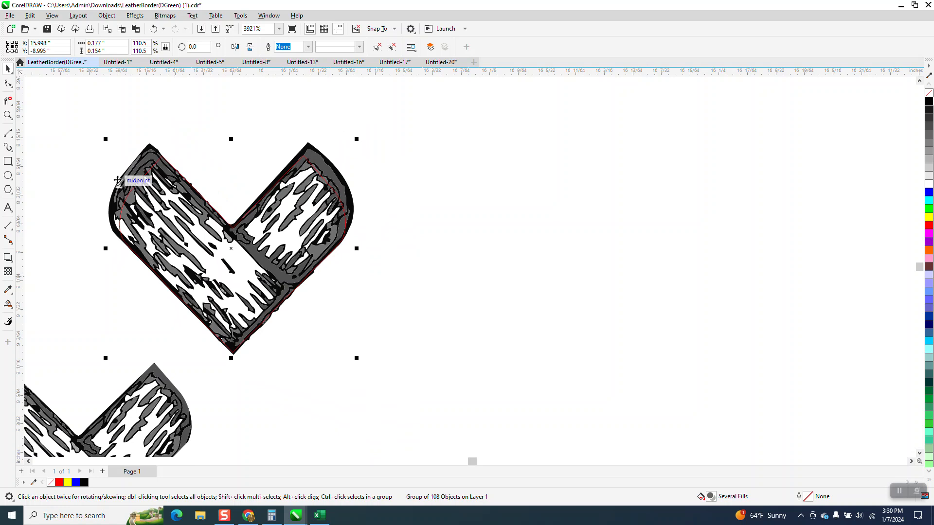
Try intersecting the leather link with the red chevron and nudging the trimmed copy right in 0.001 in steps, and remove that copy
drag(78, 112, 410, 348)
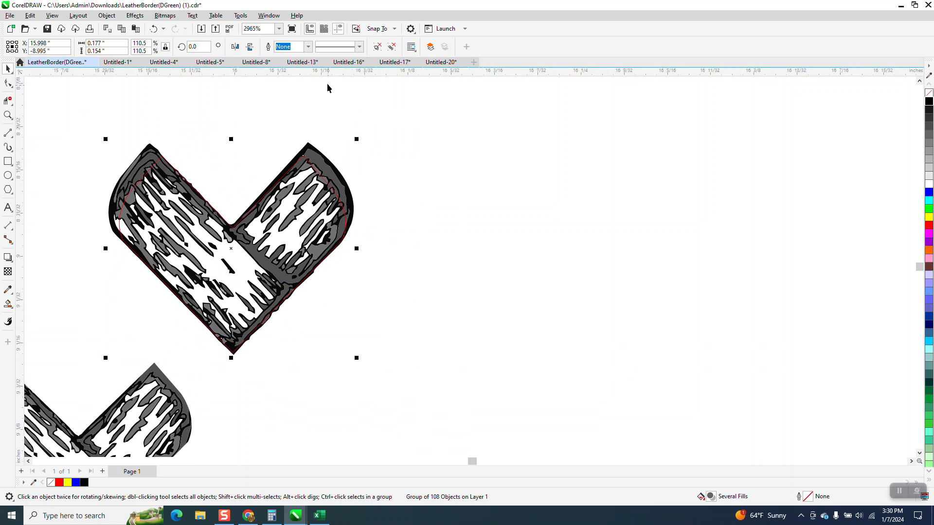
click(316, 48)
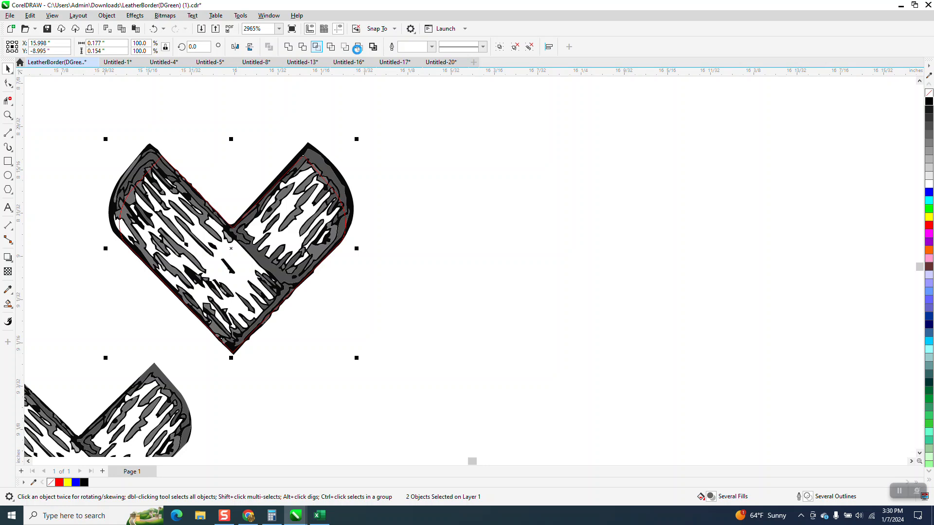
key(Right)
key(Right)
key(Right)
key(Right)
key(Right)
key(Right)
key(Right)
key(Right)
key(Right)
key(Right)
key(Right)
key(Right)
key(Right)
key(Right)
key(Right)
key(Right)
key(Right)
key(Right)
key(Right)
key(Right)
key(Right)
key(Right)
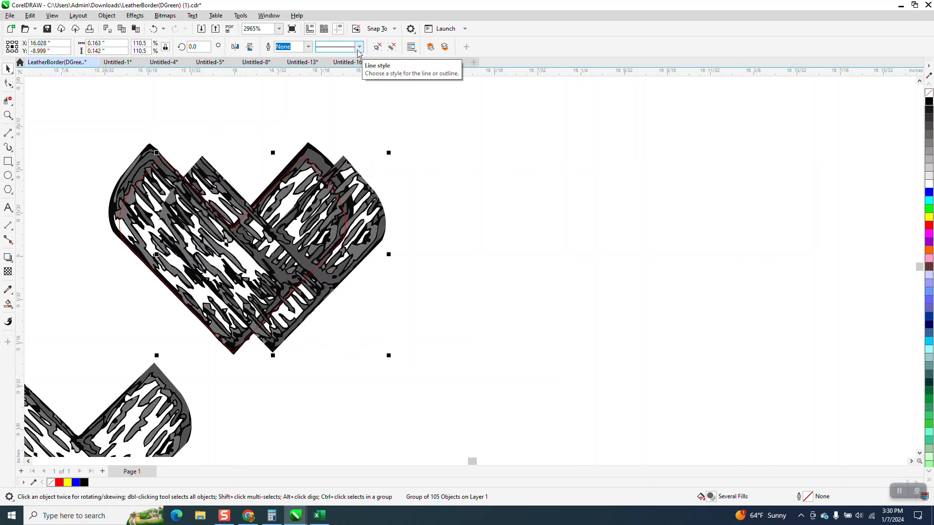
click(153, 29)
key(Delete)
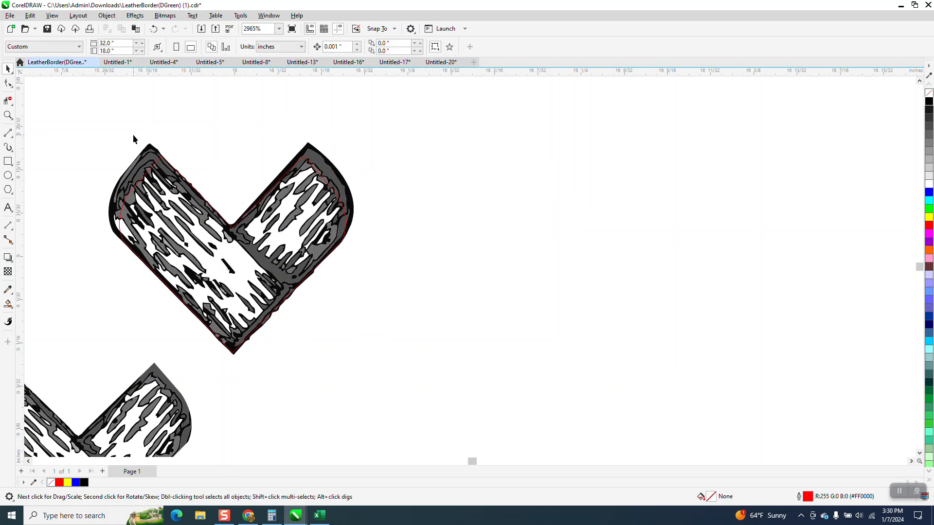
Set the nudge distance to 2 in, intersect the leather link with the red chevron, and move the trimmed link 2 in right
drag(46, 116, 441, 356)
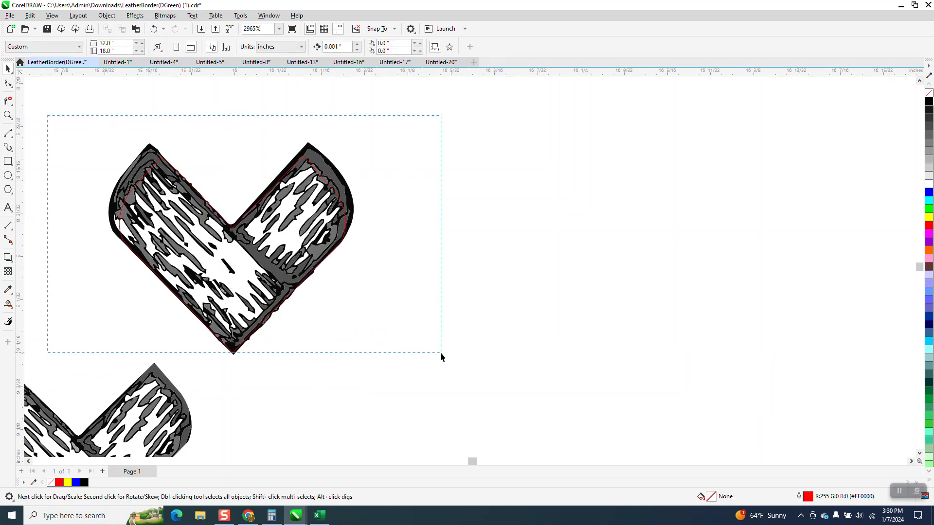
click(341, 176)
click(354, 125)
click(338, 46)
text(2)
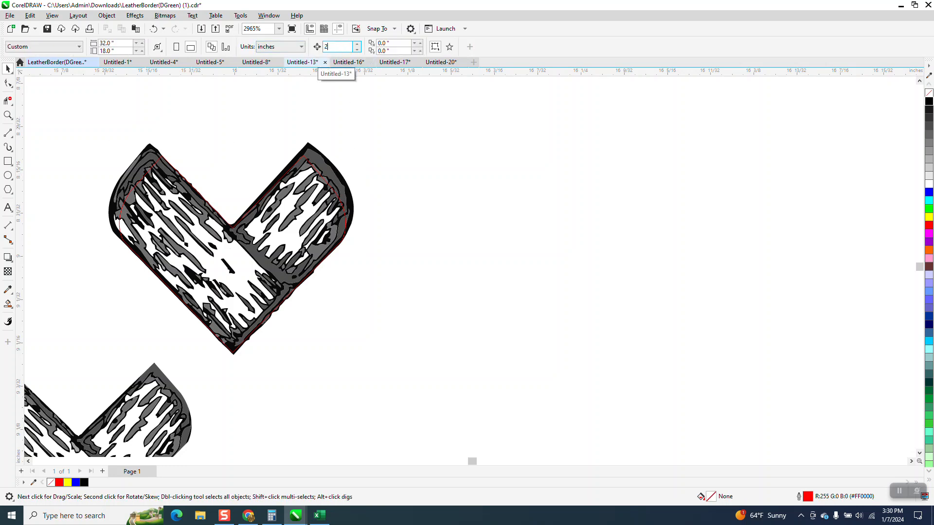
drag(59, 120, 432, 360)
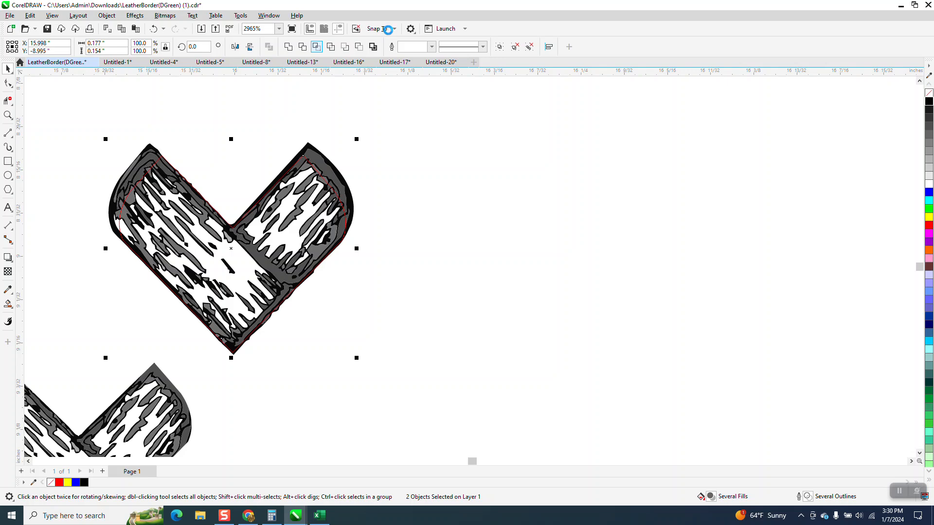
key(Right)
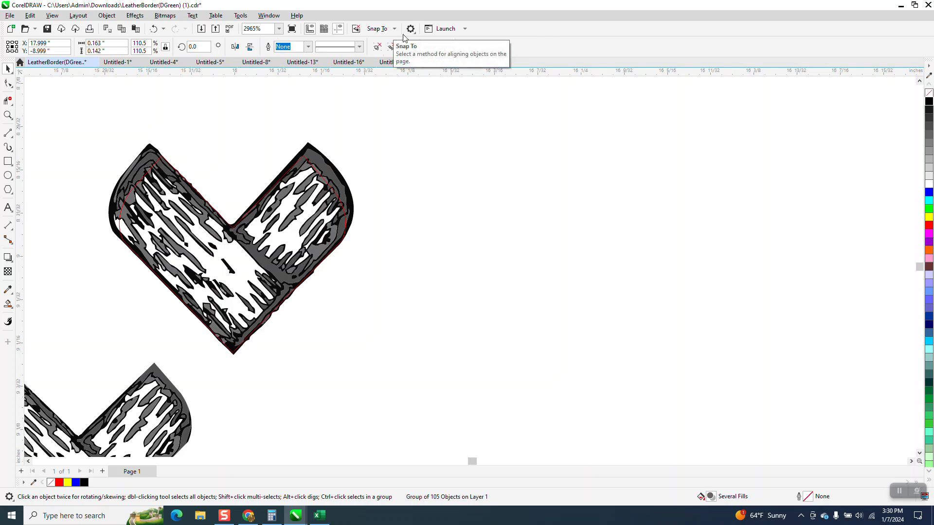
scroll(457, 192, down, 5)
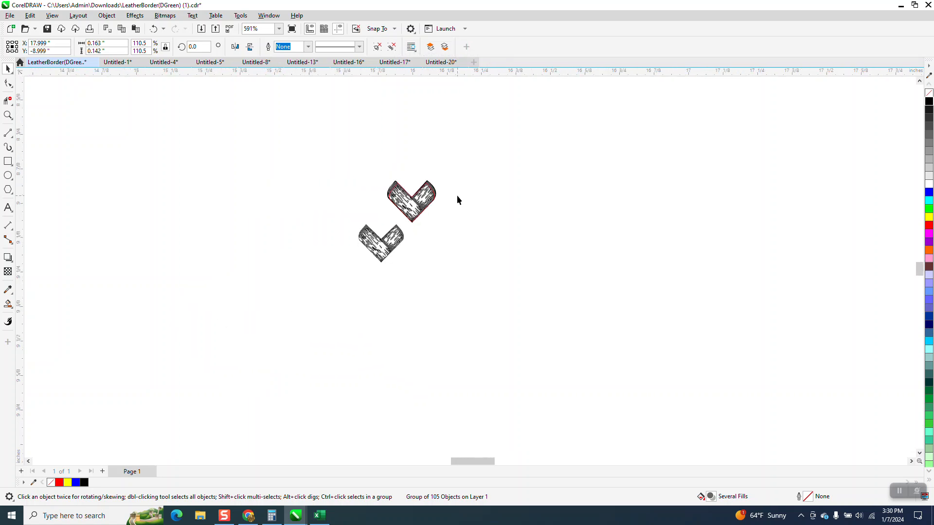
Nudge the red chevron outline 2 in right and back onto the untrimmed leather link
click(433, 191)
key(Right)
key(Left)
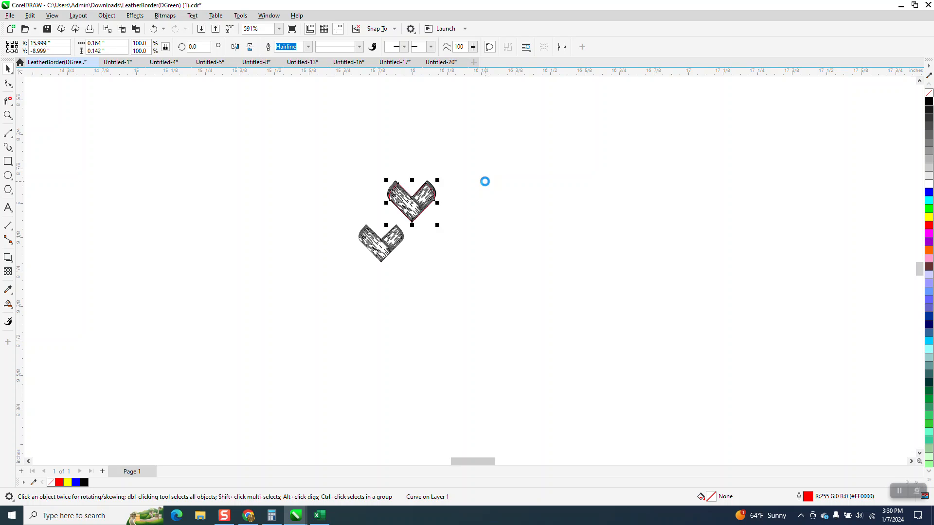
scroll(445, 294, down, 2)
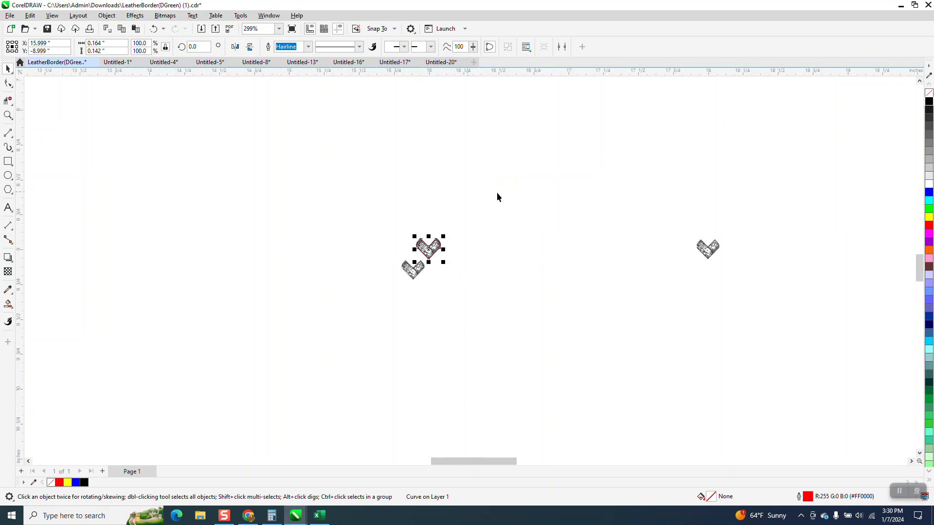
Delete the trimmed link copy and undo back to before the leather link was intersected with the red chevron
drag(666, 218, 749, 300)
key(Delete)
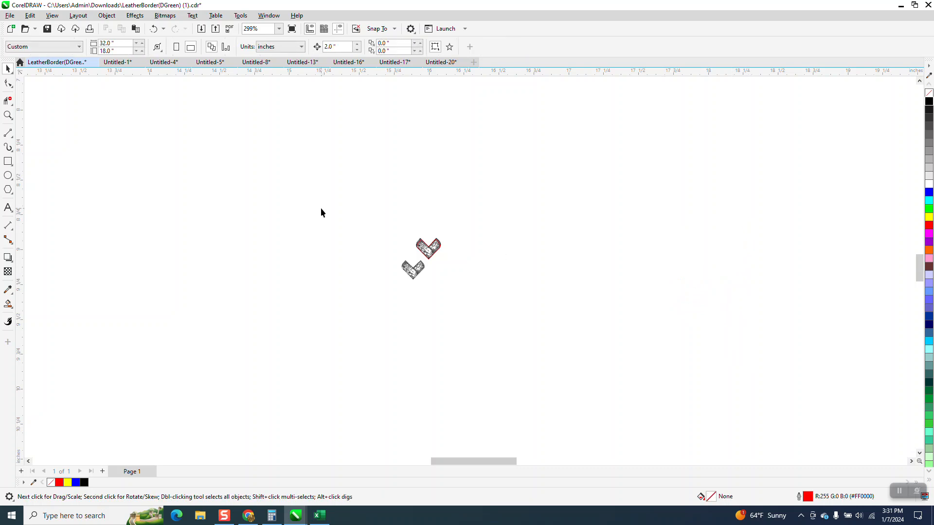
click(8, 115)
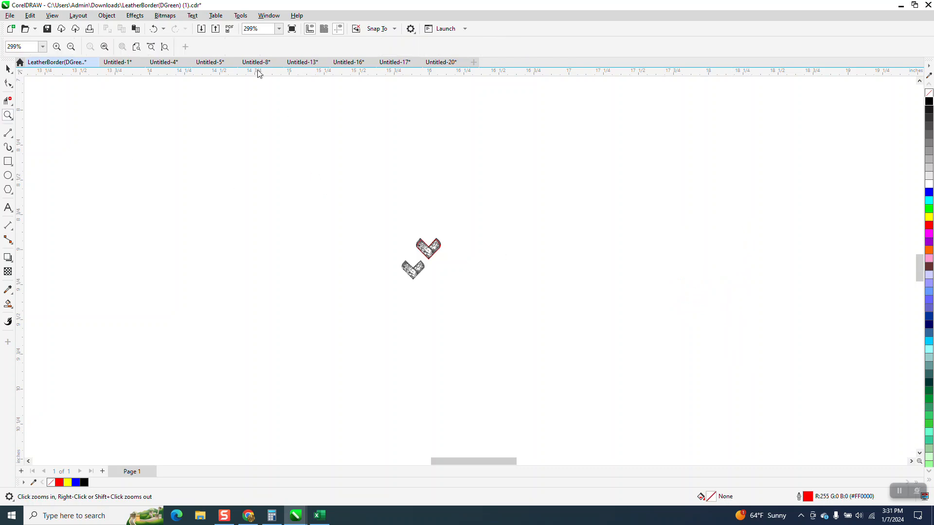
click(154, 29)
click(157, 29)
click(157, 30)
click(159, 30)
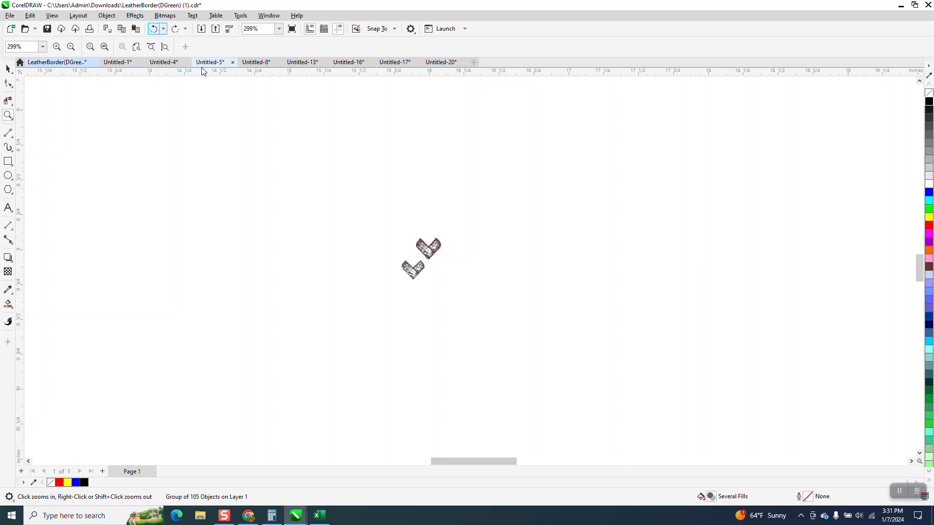
Intersect the leather link with the red chevron and move the trimmed link right using a 0.2 in nudge distance
drag(360, 221, 509, 288)
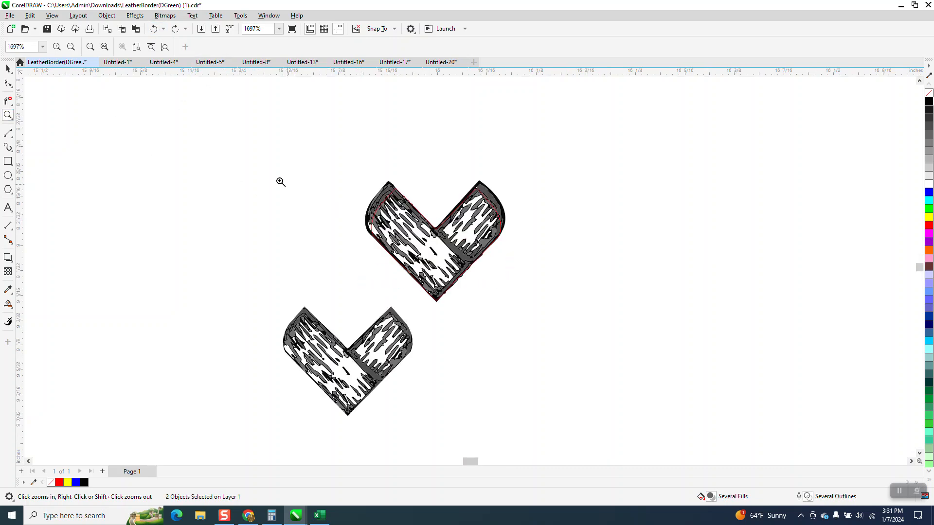
click(8, 69)
drag(349, 162, 566, 317)
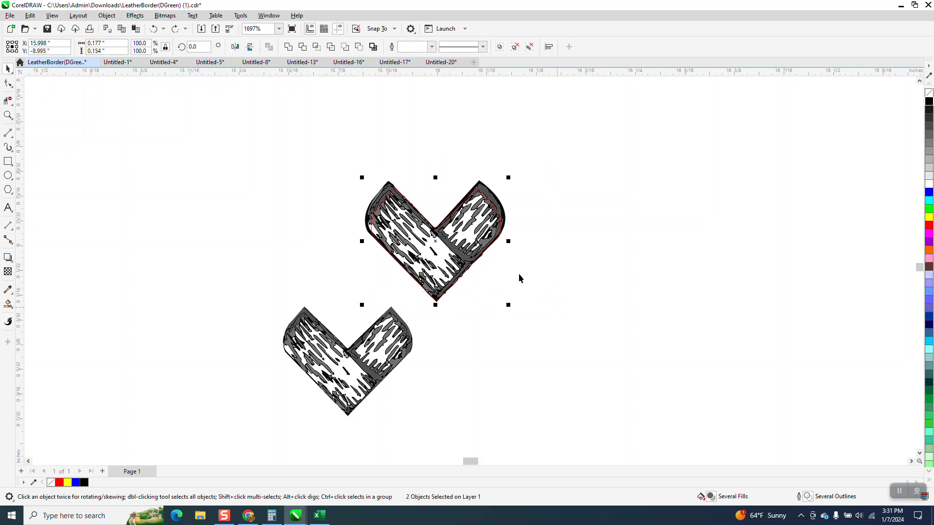
click(313, 143)
click(351, 48)
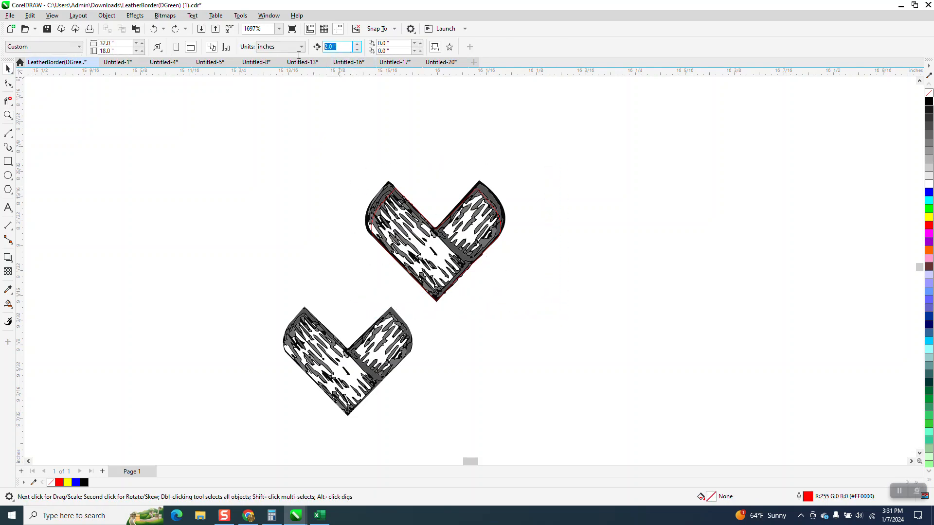
text(.2)
drag(346, 150, 536, 287)
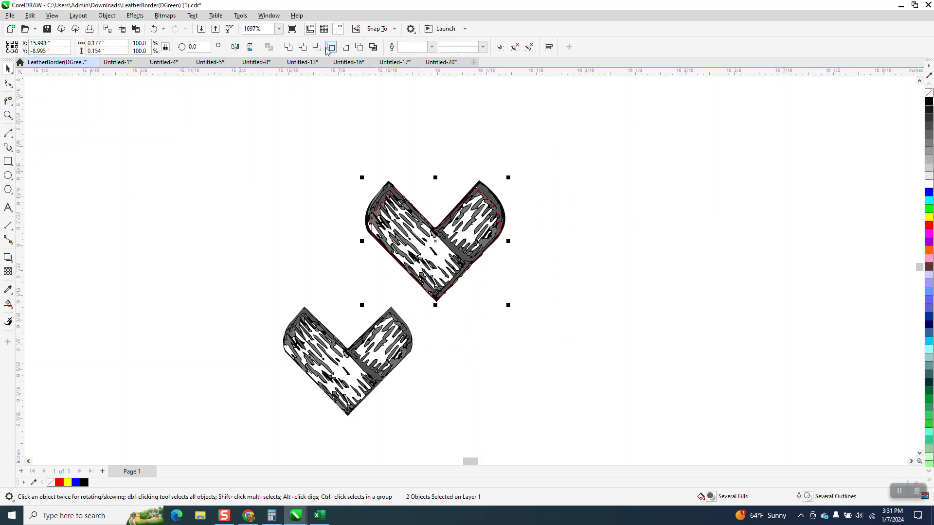
click(317, 47)
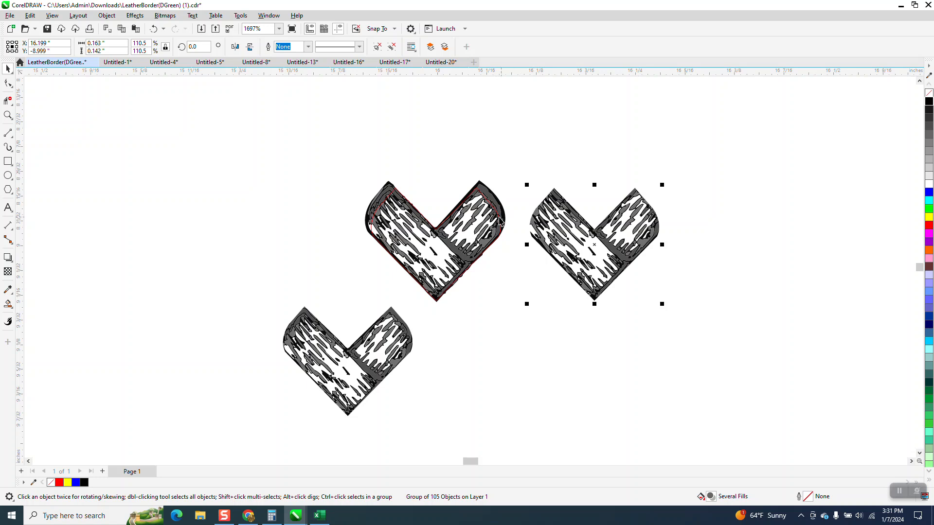
Nudge the red chevron 0.2 in right onto the trimmed link and give it a black 0.25 pt outline
click(500, 221)
key(Tab)
right_click(928, 102)
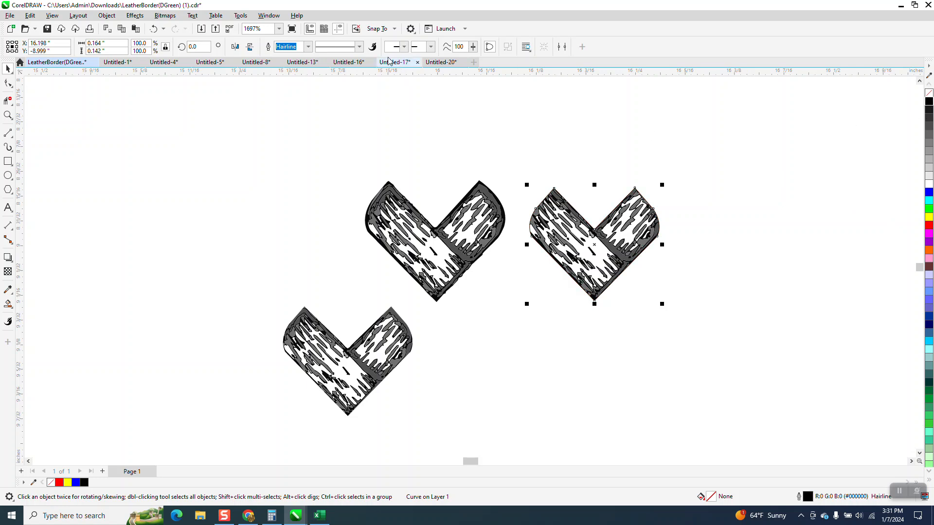
key(BackSpace)
text(.25)
key(Return)
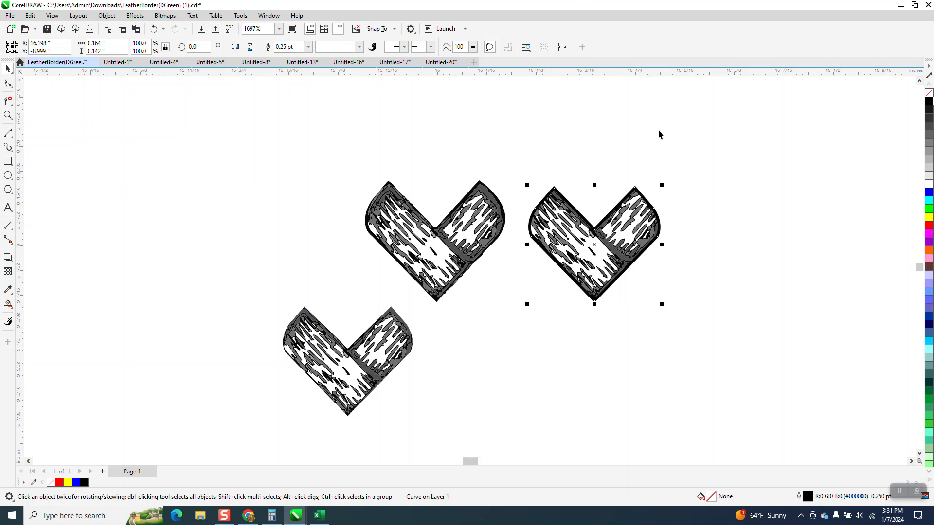
Group the trimmed link with its black outline and delete the two other leather links
drag(510, 164, 691, 347)
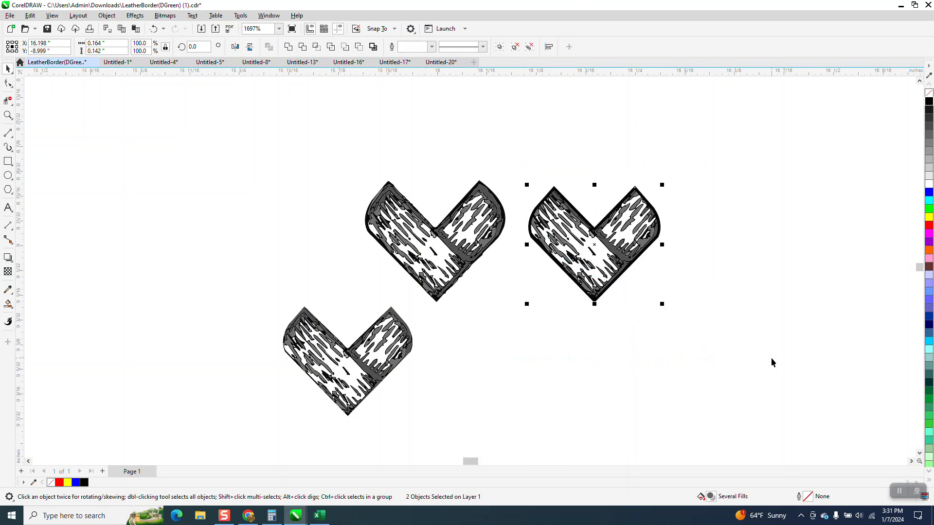
key(ctrl+g)
click(466, 276)
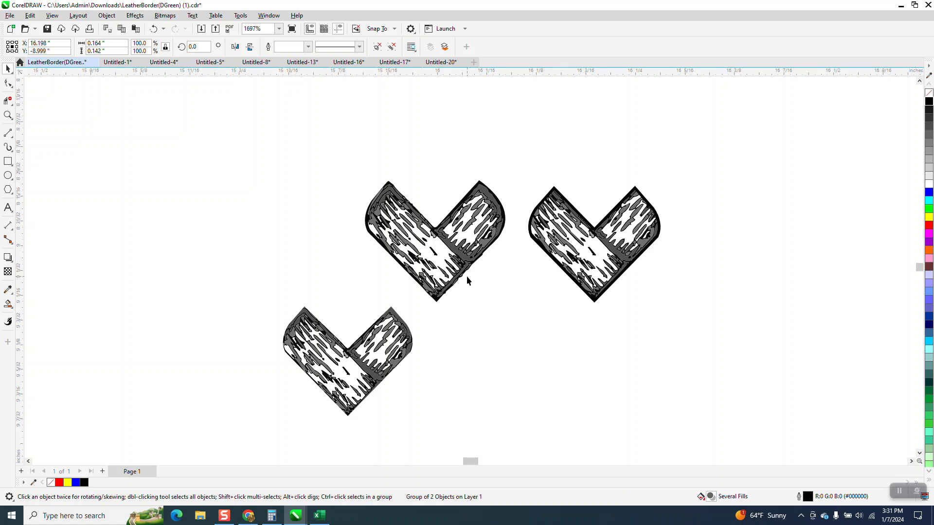
click(468, 272)
key(Delete)
click(380, 345)
key(Delete)
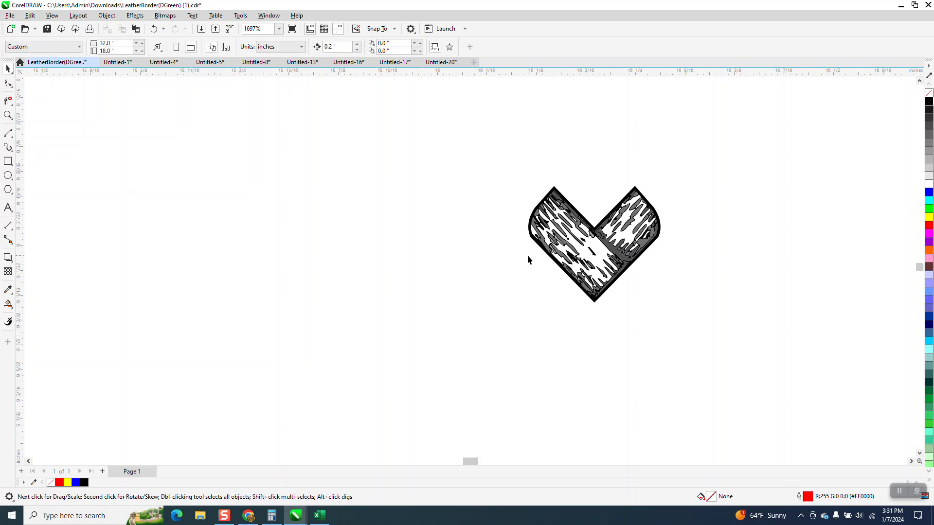
Rotate the grouped leather link by 90 degrees
drag(663, 309, 667, 311)
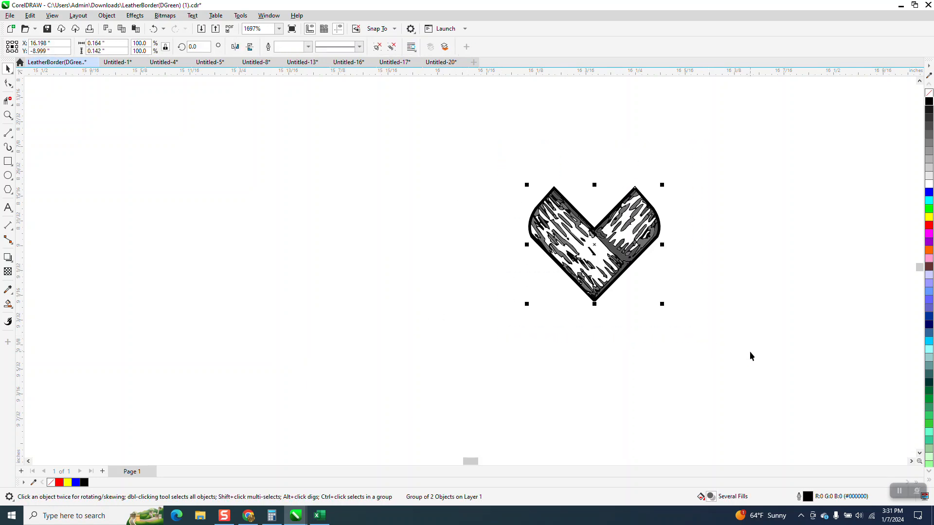
click(197, 47)
text(90)
key(Return)
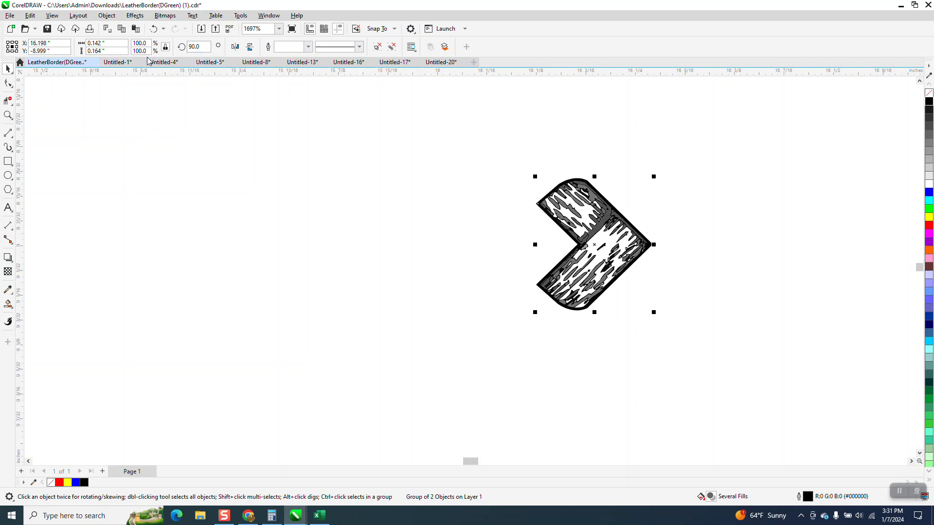
Set the nudge distance to 0.09 in and duplicate the rotated link three times to the right in a nested row
click(367, 106)
drag(341, 48, 294, 54)
text(.0)
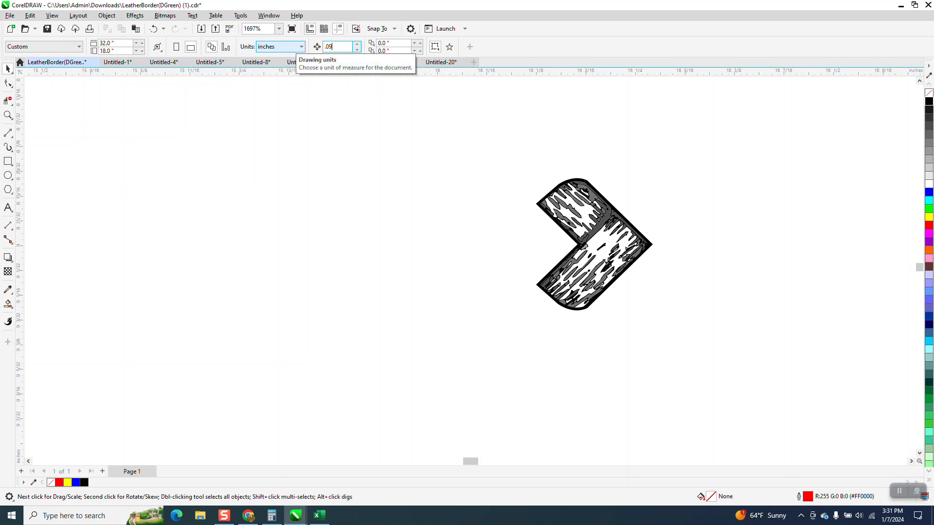
text(9)
click(549, 207)
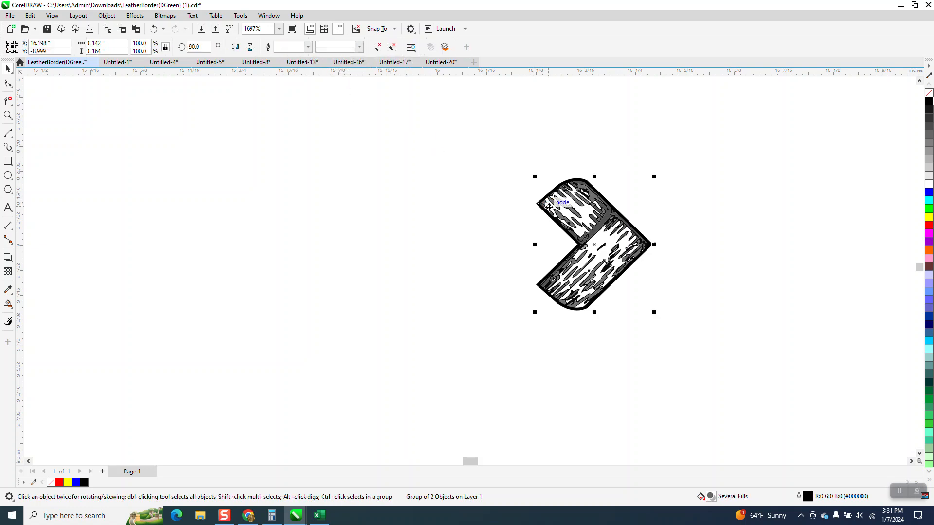
key(KP_Add)
key(Right)
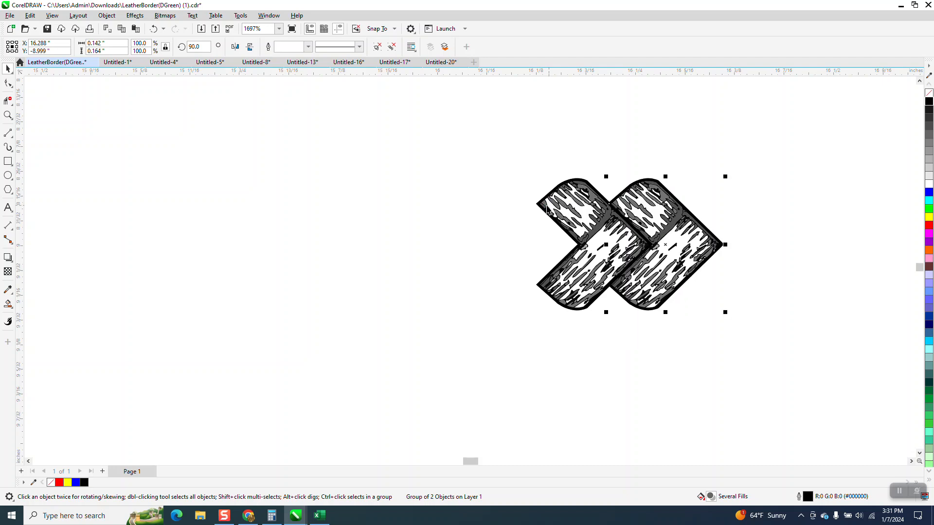
key(KP_Add)
key(Right)
key(KP_Add)
key(Right)
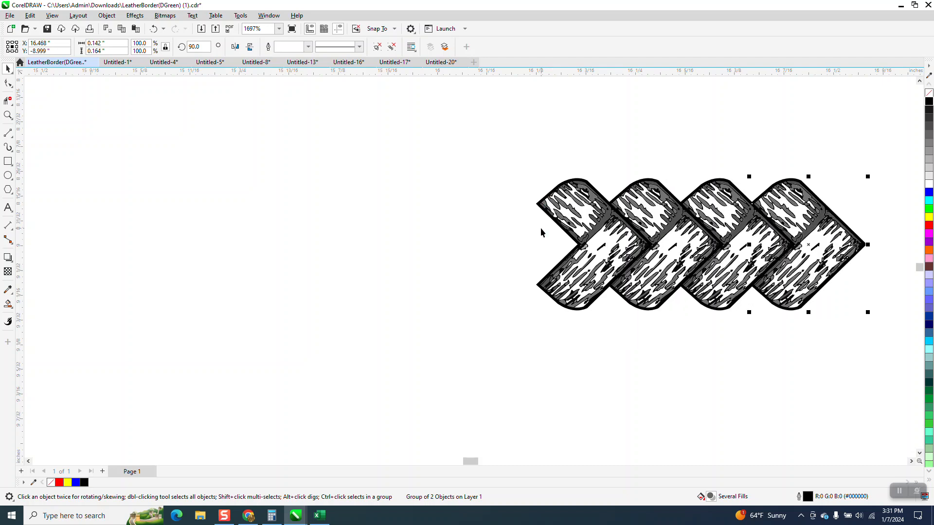
Select the red paddle-shaped outline for node editing with the Shape tool
scroll(109, 282, down, 2)
scroll(373, 253, down, 8)
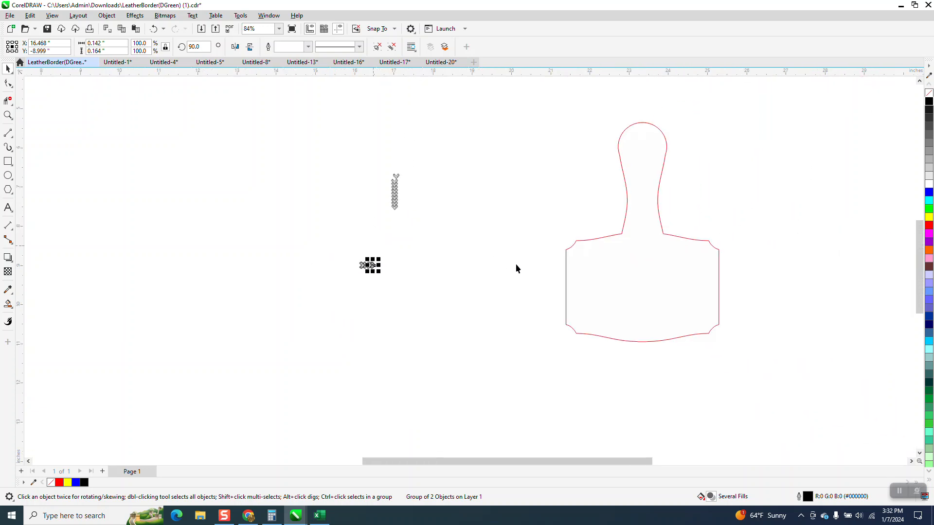
click(565, 262)
click(8, 84)
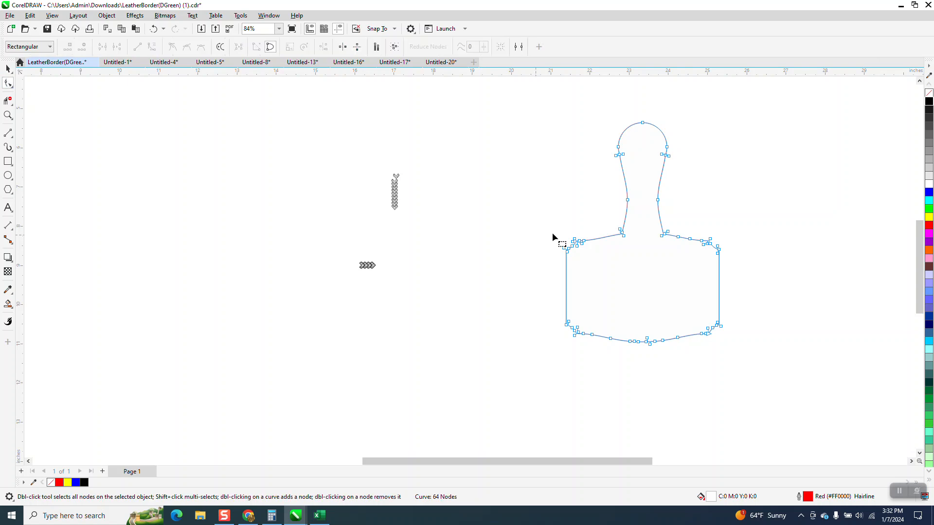